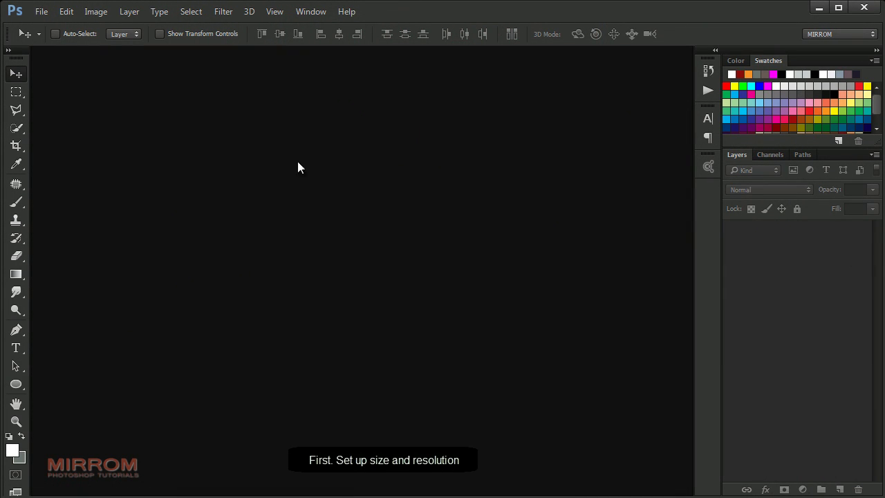
# - Create a new 1500 × 2258 px, 300 ppi document named 'Archer Movie Poster Design'
pyautogui.click(41, 11)
pyautogui.click(48, 25)
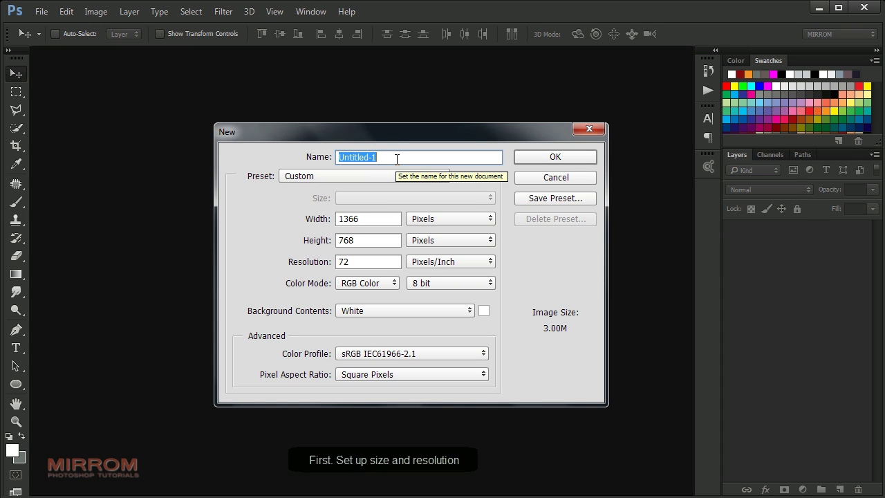
pyautogui.write('Archer Movie Poster Design')
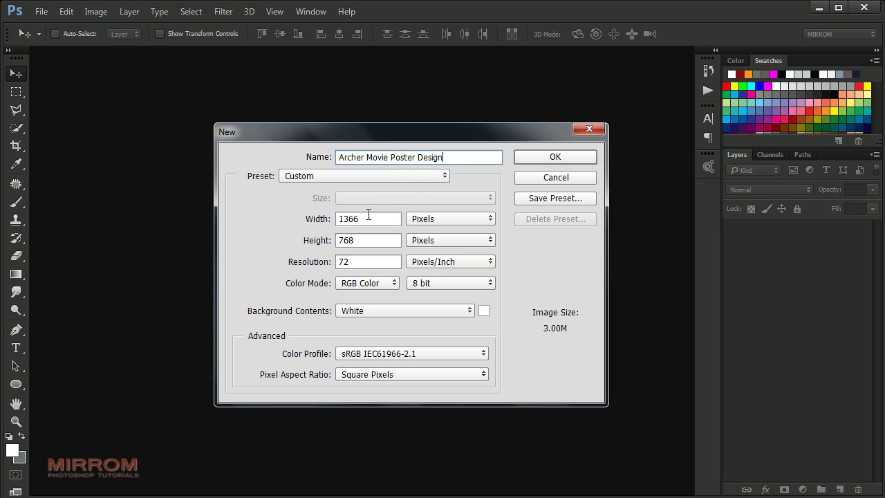
pyautogui.doubleClick(366, 219)
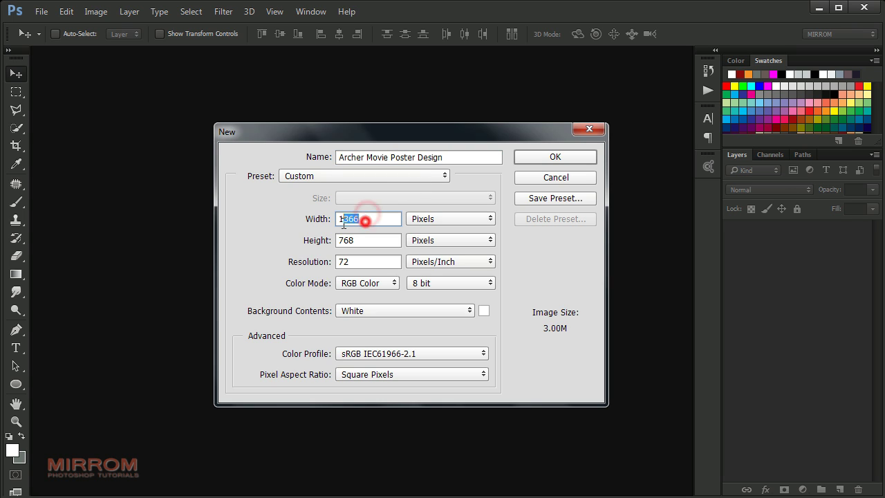
pyautogui.write('1500')
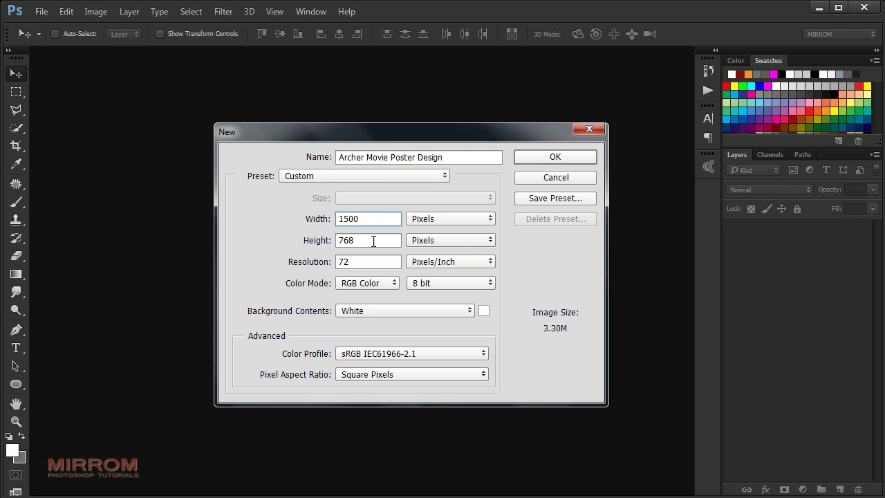
pyautogui.doubleClick(373, 240)
pyautogui.write('2258')
pyautogui.doubleClick(370, 262)
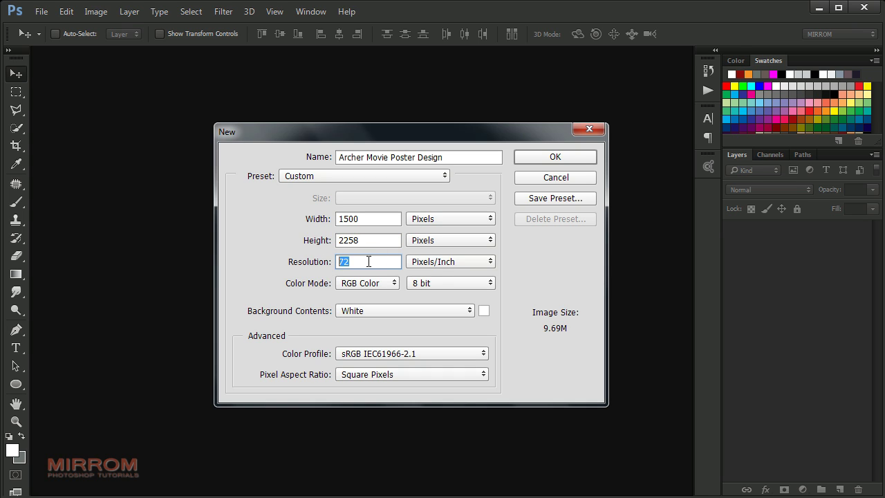
pyautogui.write('300')
pyautogui.click(428, 218)
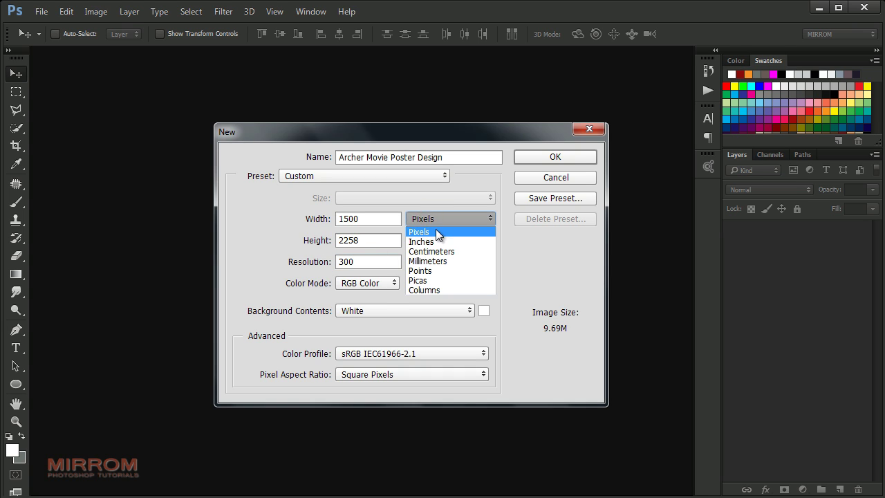
pyautogui.click(436, 229)
pyautogui.click(556, 158)
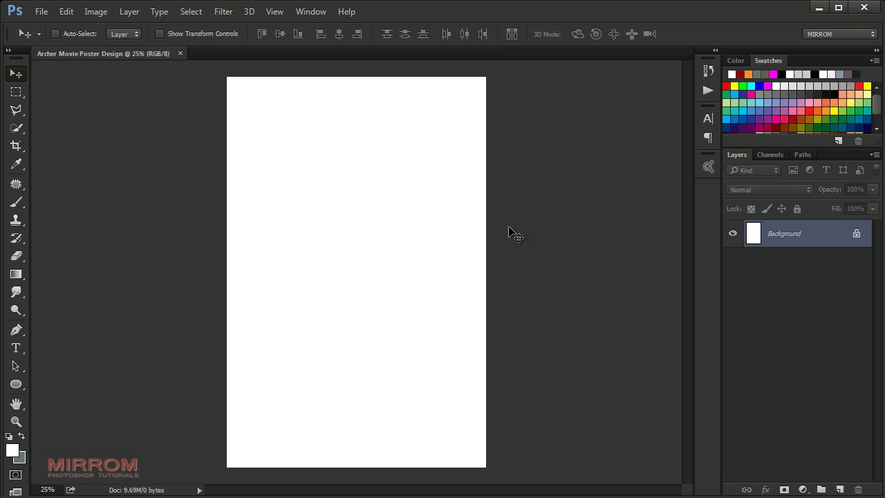
# - Place the fog_49_by_jin_kstock forest photo and scale it to fill the entire canvas
pyautogui.click(41, 13)
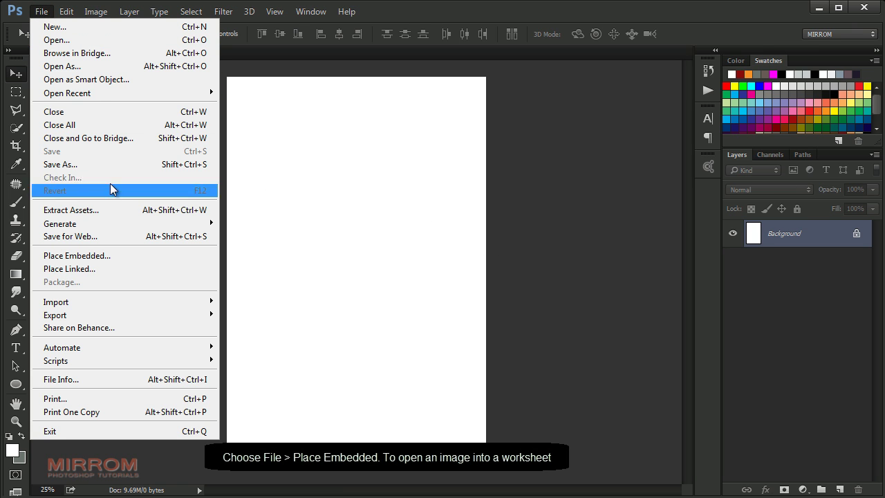
pyautogui.click(121, 255)
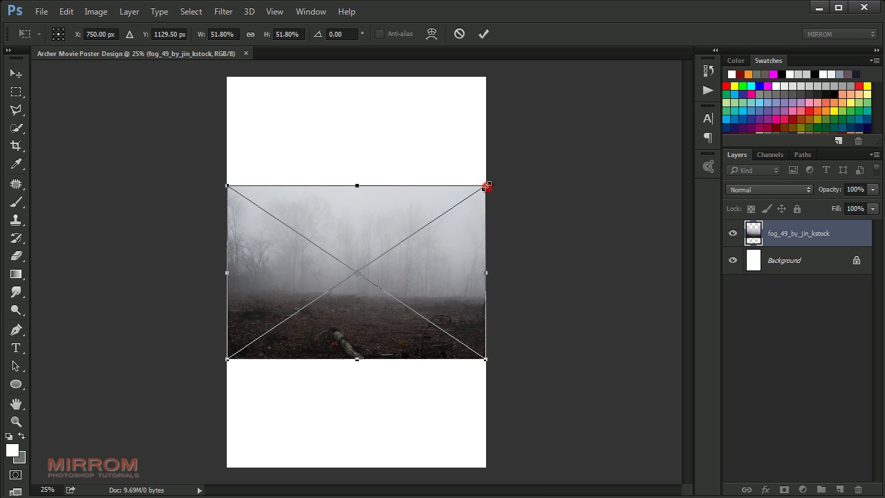
pyautogui.moveTo(486, 186); pyautogui.dragTo(591, 115)
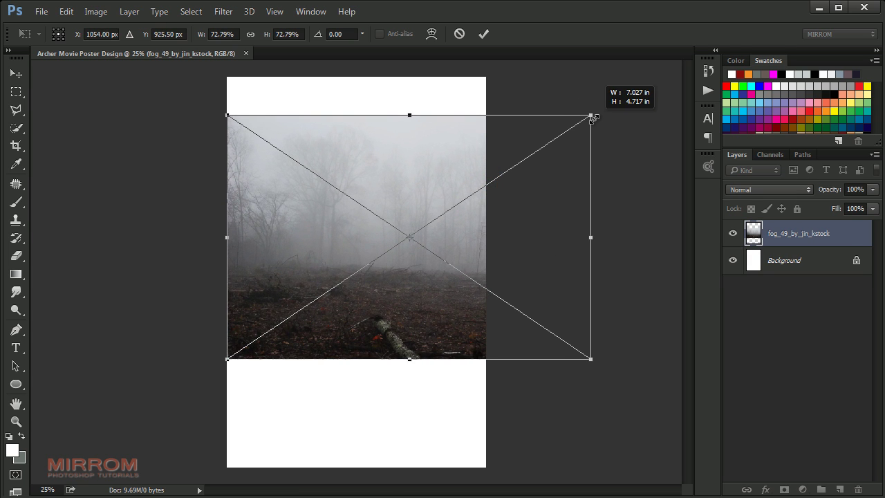
pyautogui.moveTo(224, 360); pyautogui.dragTo(142, 415)
pyautogui.moveTo(361, 197)
pyautogui.mouseDown()
pyautogui.moveTo(434, 223)
pyautogui.moveTo(431, 251)
pyautogui.mouseUp()
pyautogui.moveTo(436, 166); pyautogui.dragTo(441, 70)
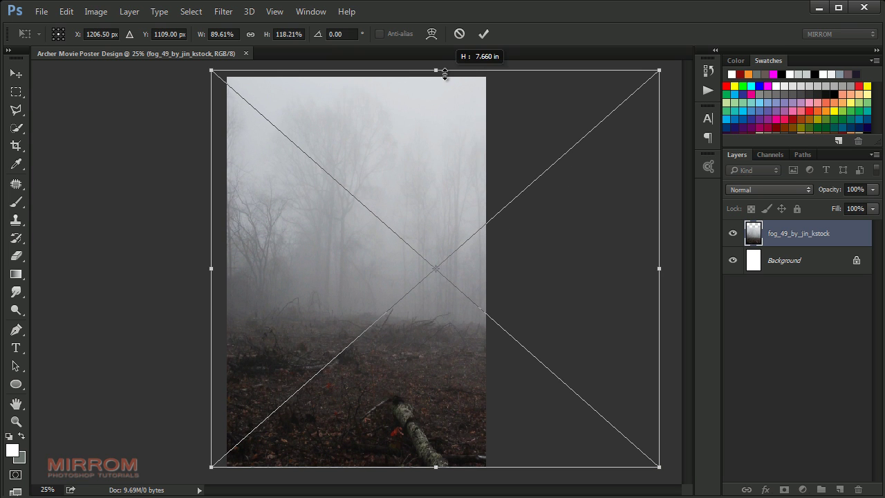
pyautogui.moveTo(422, 132); pyautogui.dragTo(477, 141)
pyautogui.click(483, 34)
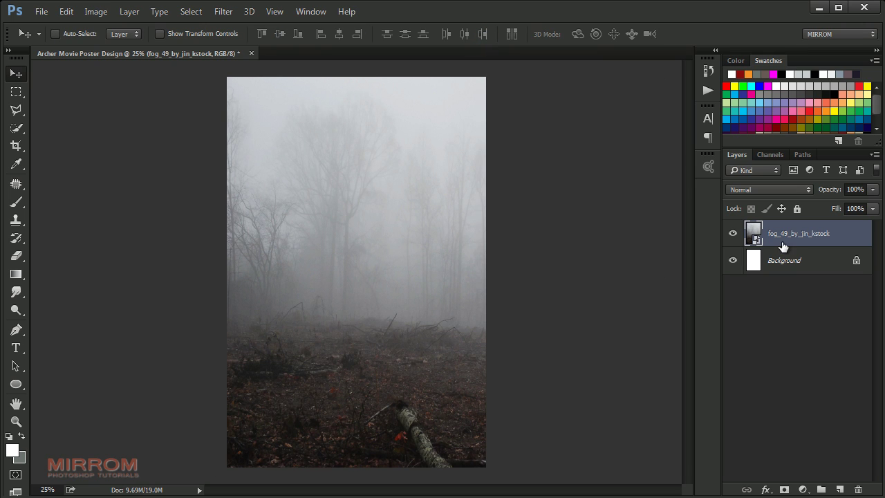
# - Duplicate the fog layer, hide the copy, and reselect the original fog layer
pyautogui.press('ctrl')
pyautogui.hotkey('ctrl', 'j')
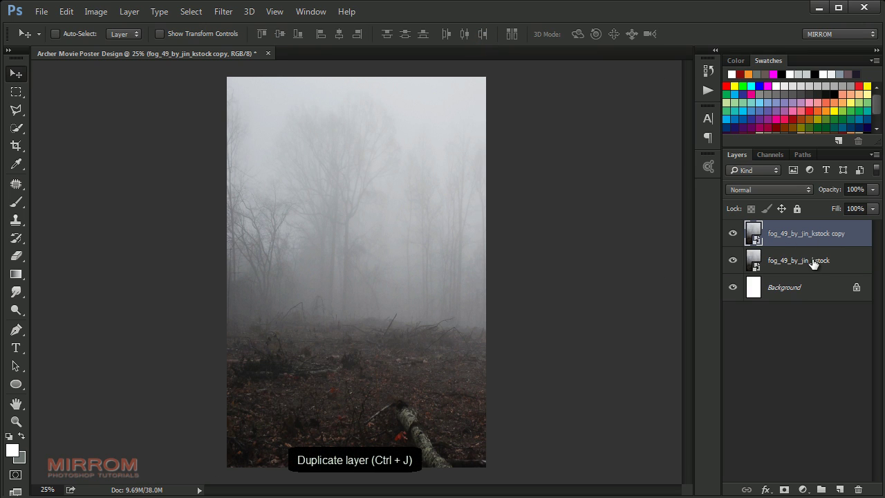
pyautogui.click(733, 233)
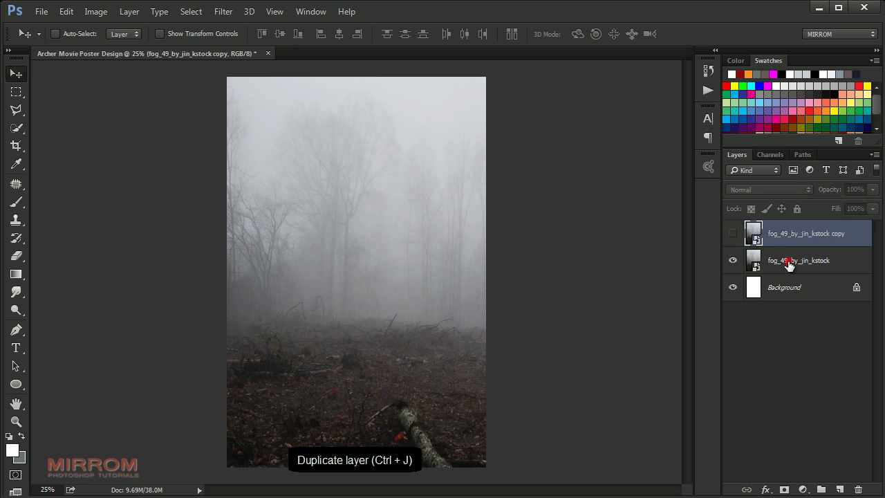
pyautogui.click(788, 261)
# - Darken the original fog photo's midtones with a clipped Curves adjustment
pyautogui.click(802, 488)
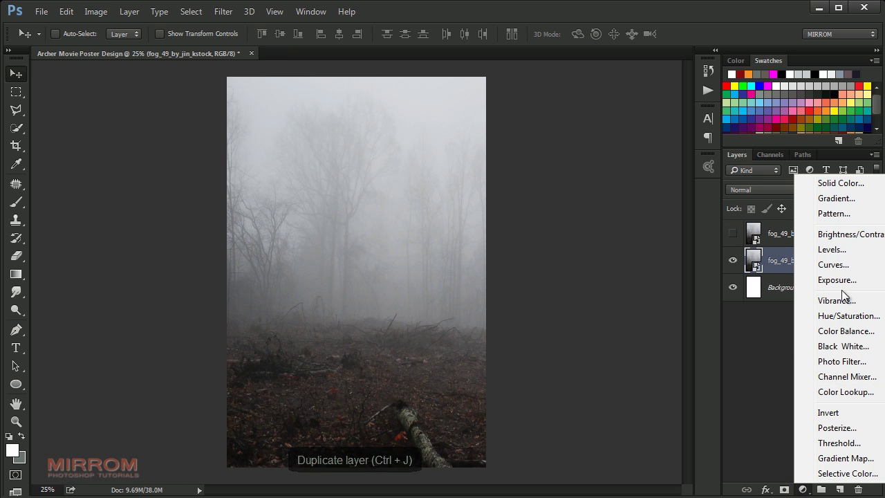
pyautogui.click(834, 267)
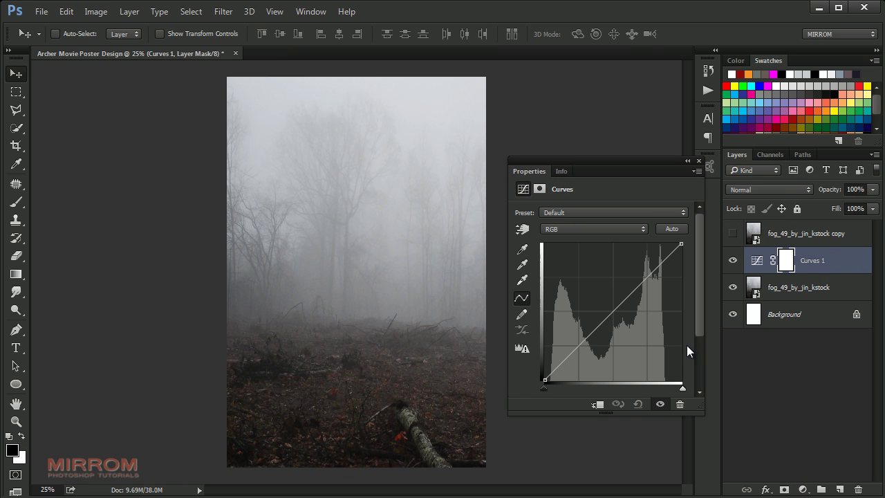
pyautogui.click(596, 404)
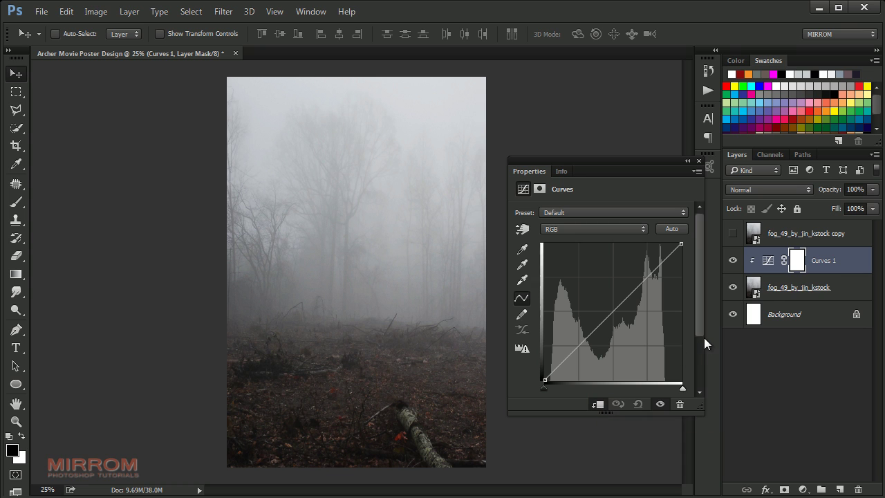
pyautogui.moveTo(626, 298); pyautogui.dragTo(646, 298)
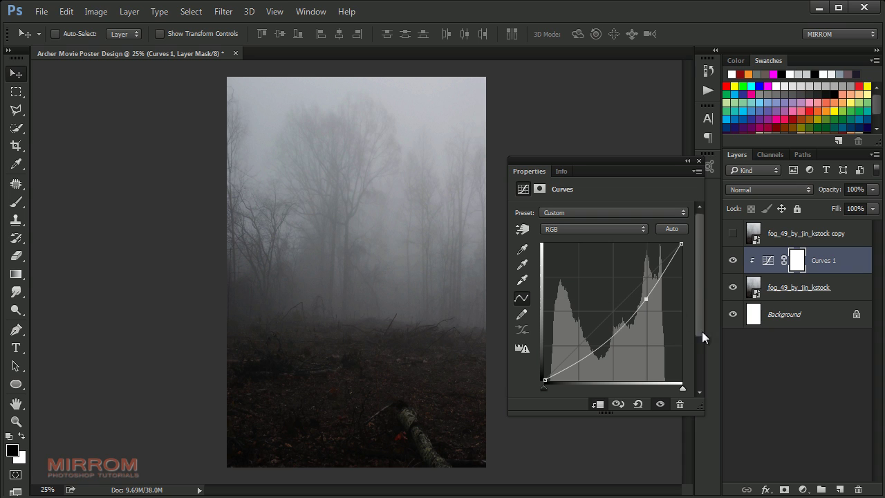
pyautogui.click(698, 161)
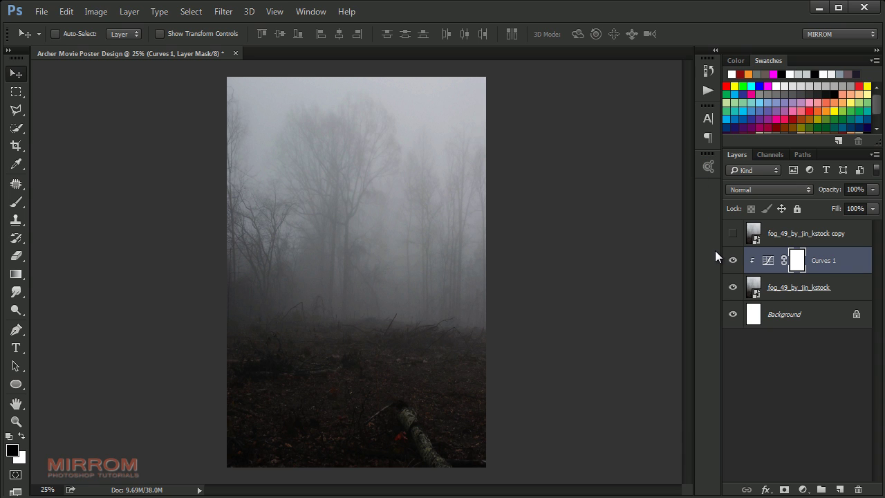
pyautogui.click(802, 490)
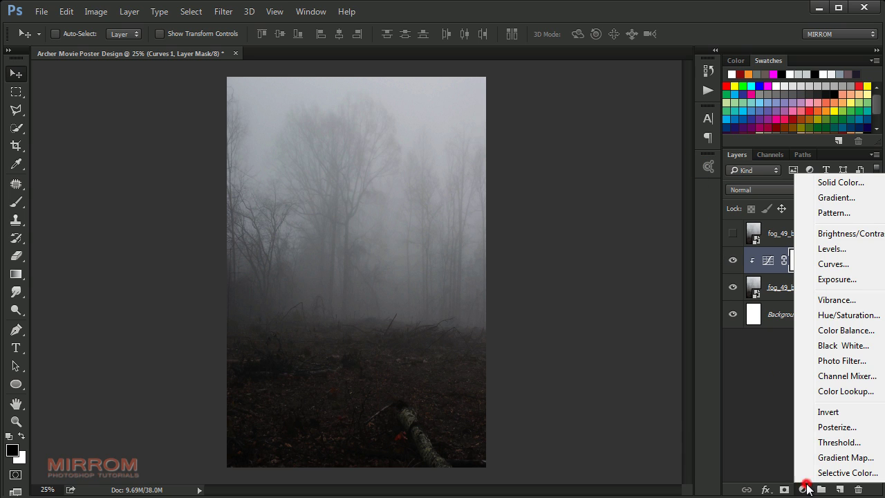
# - Add a clipped Hue/Saturation adjustment with Saturation -17 and Lightness -17
pyautogui.click(828, 315)
pyautogui.click(595, 404)
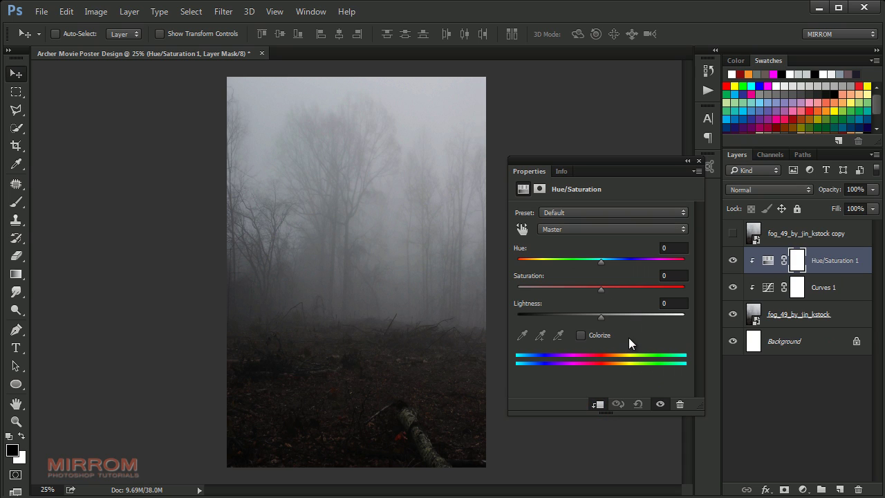
pyautogui.click(592, 290)
pyautogui.moveTo(600, 318); pyautogui.dragTo(591, 317)
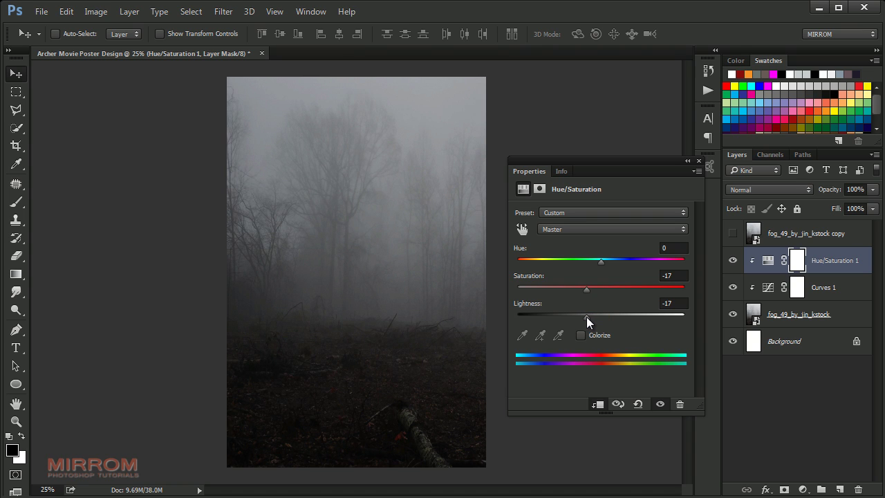
pyautogui.click(695, 161)
pyautogui.click(732, 260)
pyautogui.click(732, 259)
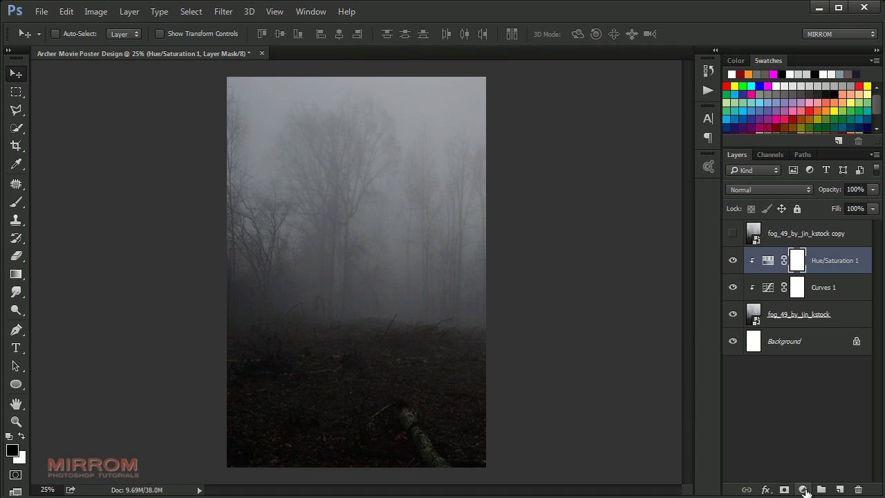
# - Add a clipped Color Balance with midtones Cyan/Red -9 and Yellow/Blue +28
pyautogui.click(802, 490)
pyautogui.click(814, 337)
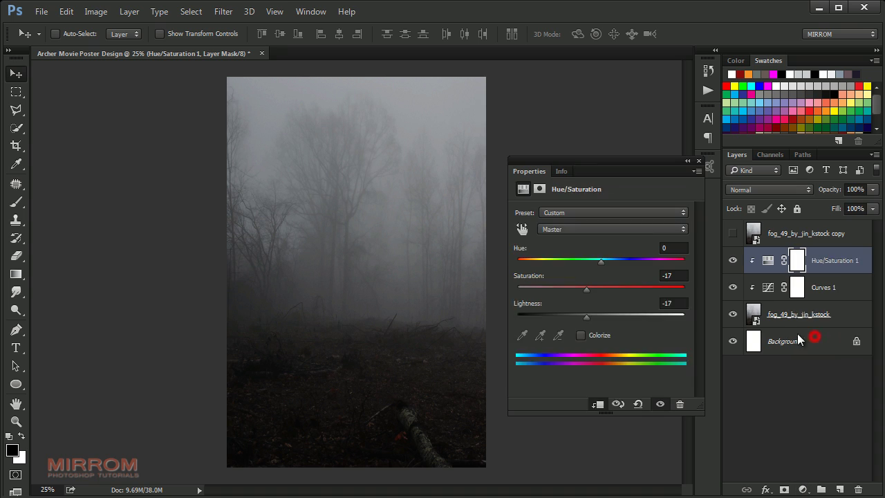
pyautogui.click(598, 404)
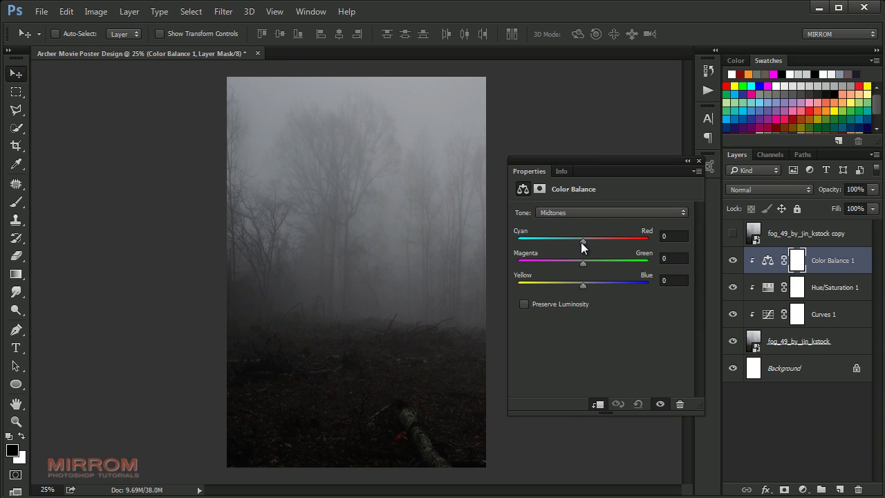
pyautogui.moveTo(580, 242); pyautogui.dragTo(578, 242)
pyautogui.moveTo(586, 285); pyautogui.dragTo(597, 287)
pyautogui.click(699, 161)
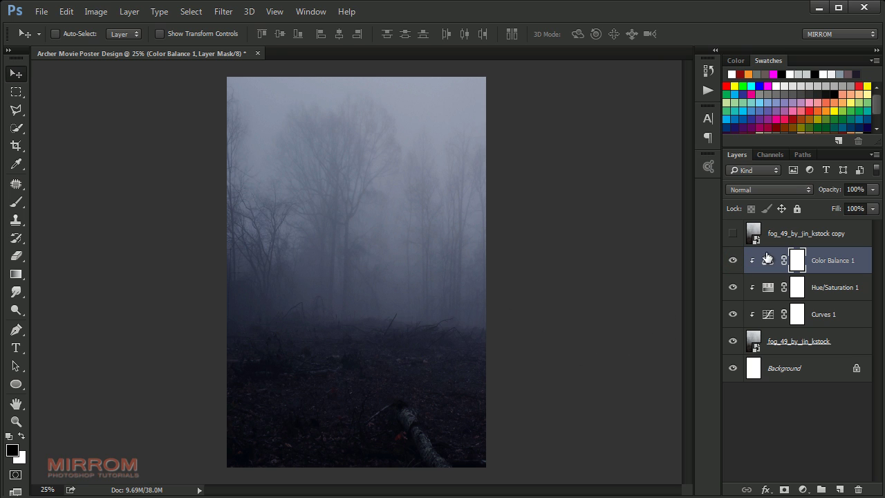
pyautogui.click(778, 235)
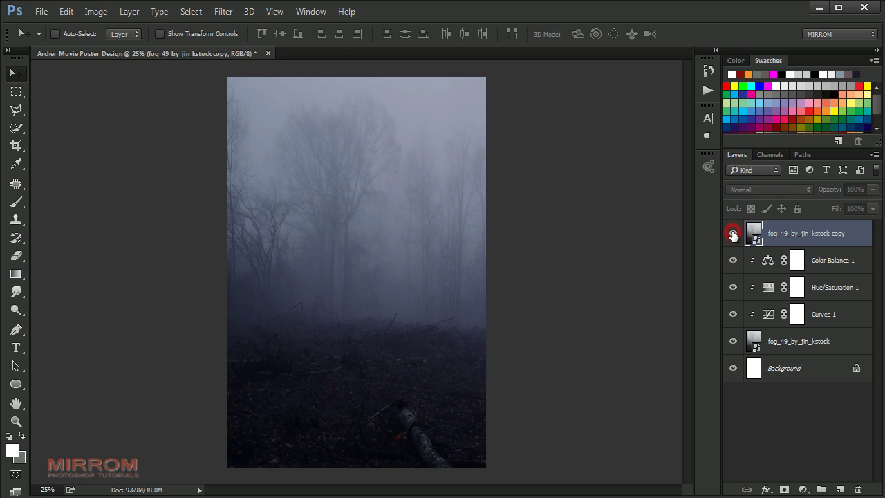
# - Show the fog copy, add a layer mask, and draw vertical gradients fading it downward
pyautogui.click(733, 235)
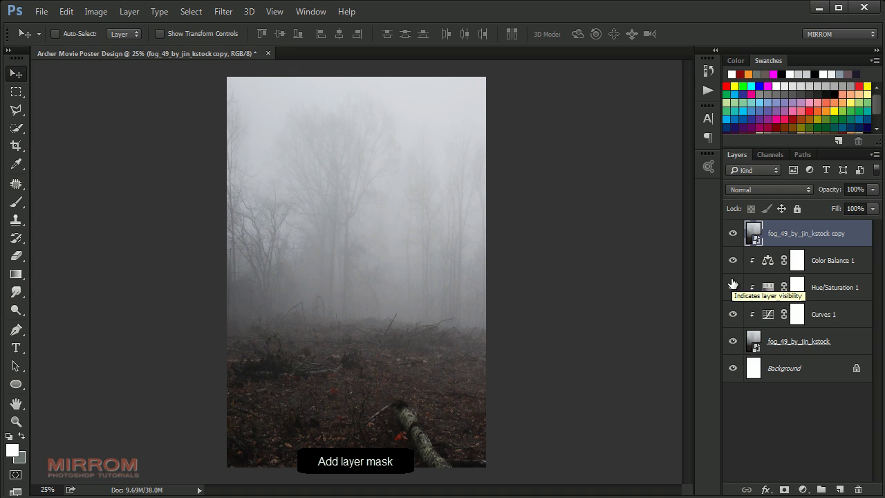
pyautogui.click(784, 489)
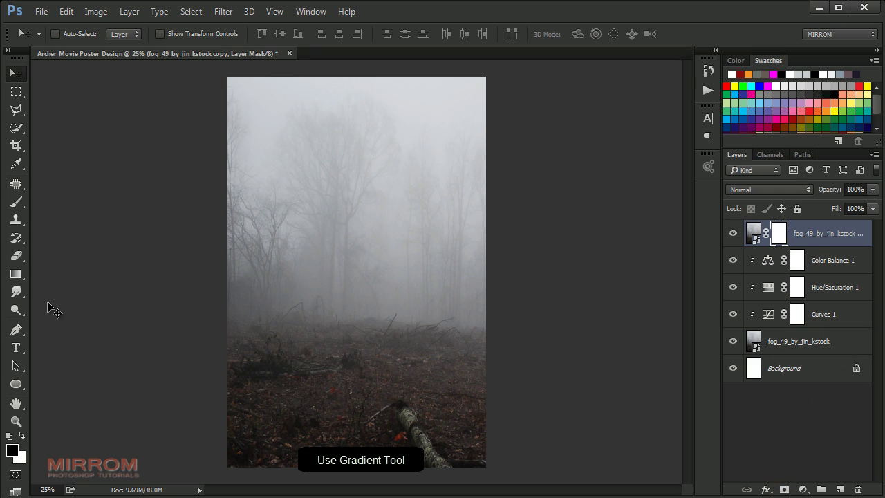
pyautogui.click(16, 273)
pyautogui.click(52, 275)
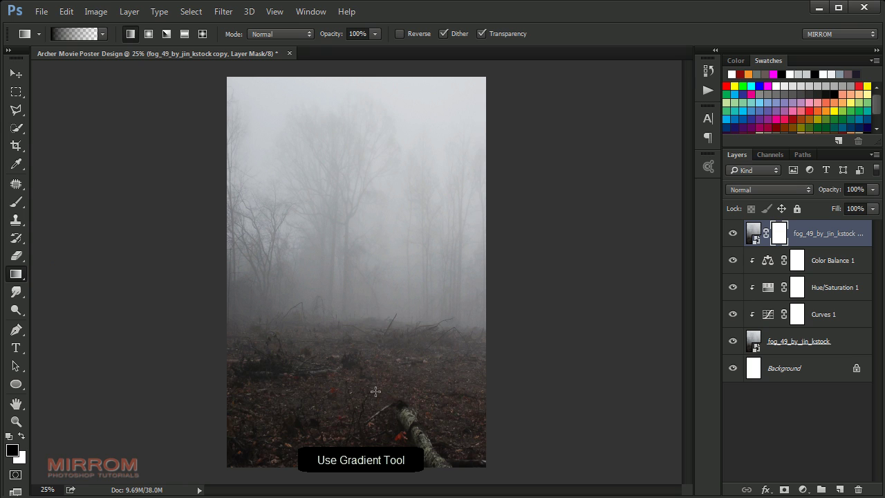
pyautogui.moveTo(376, 391); pyautogui.dragTo(376, 291)
pyautogui.moveTo(381, 380); pyautogui.dragTo(381, 228)
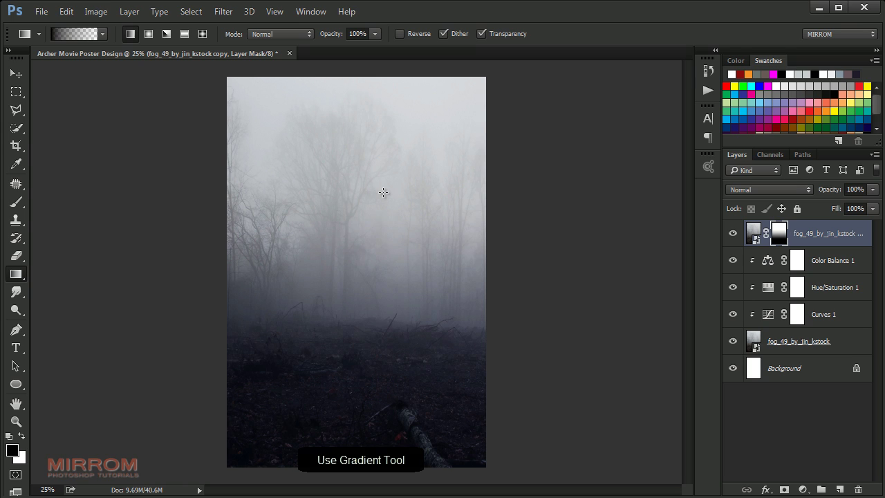
pyautogui.moveTo(375, 339); pyautogui.dragTo(376, 208)
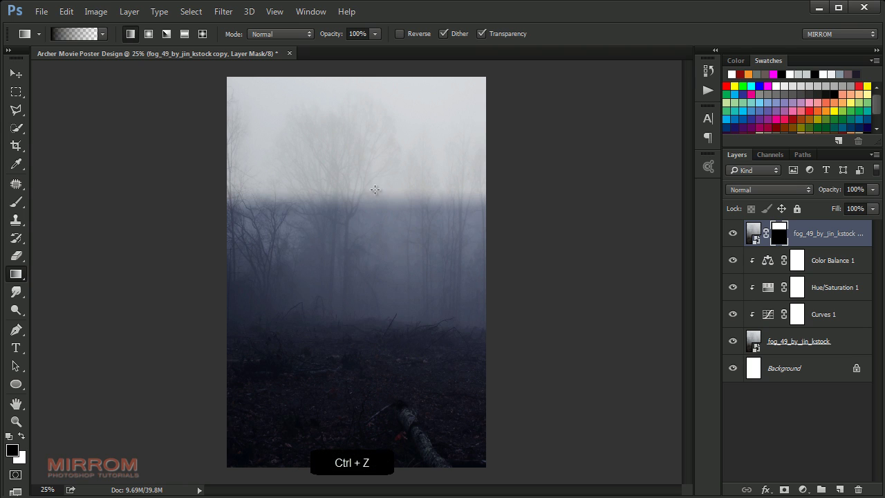
# - Undo the harsh fade and redraw a smoother gradient keeping pale fog at the top
pyautogui.hotkey('ctrl', 'z')
pyautogui.moveTo(390, 344); pyautogui.dragTo(390, 180)
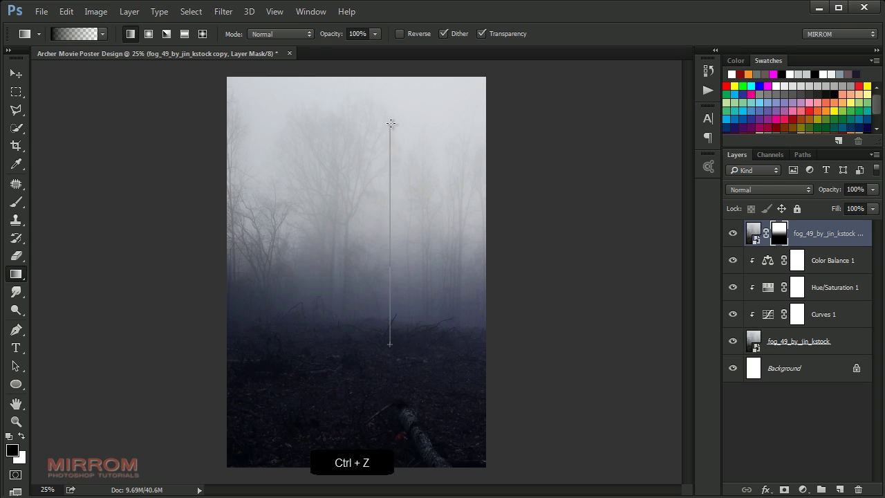
pyautogui.moveTo(390, 123); pyautogui.dragTo(393, 122)
pyautogui.moveTo(393, 298); pyautogui.dragTo(392, 119)
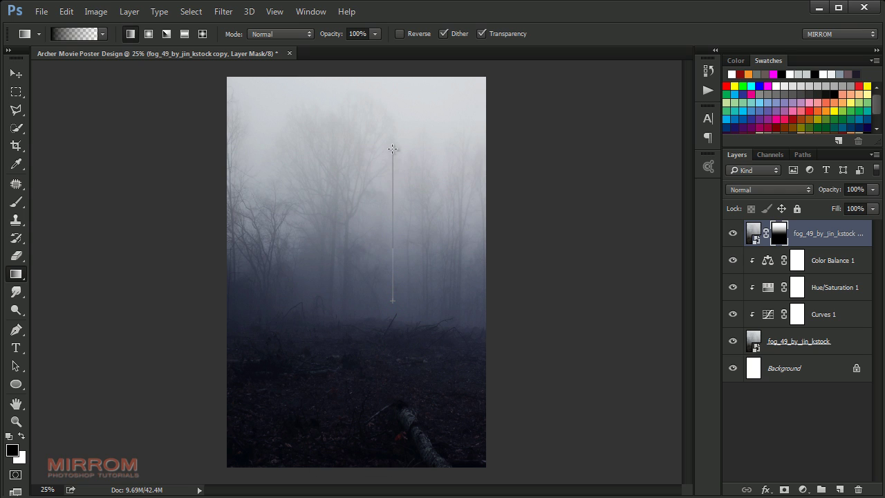
pyautogui.moveTo(380, 262); pyautogui.dragTo(380, 108)
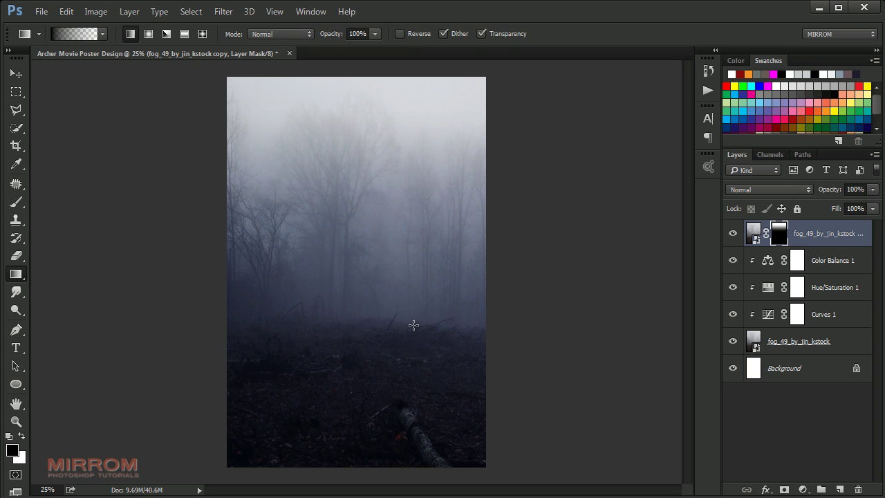
pyautogui.press('v')
pyautogui.click(733, 233)
pyautogui.click(733, 233)
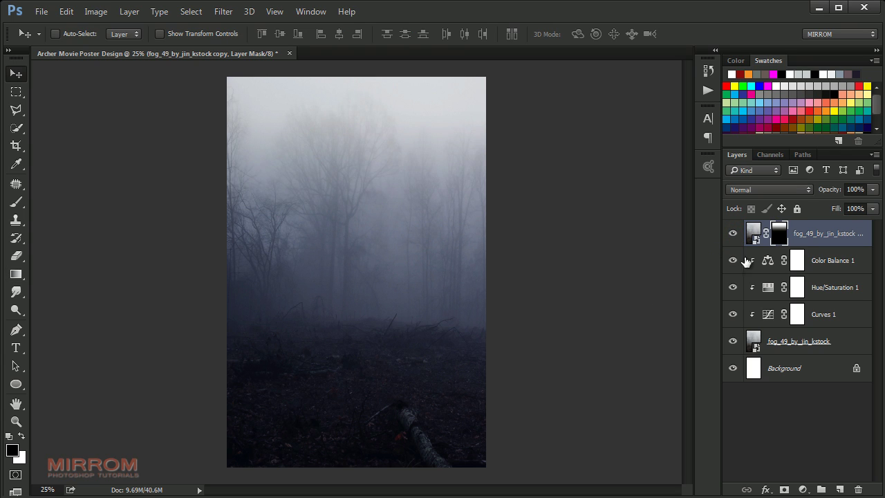
# - Add a Curves 2 adjustment clipped to the fog copy, pulling the curve down to darken midtones
pyautogui.click(776, 240)
pyautogui.click(803, 489)
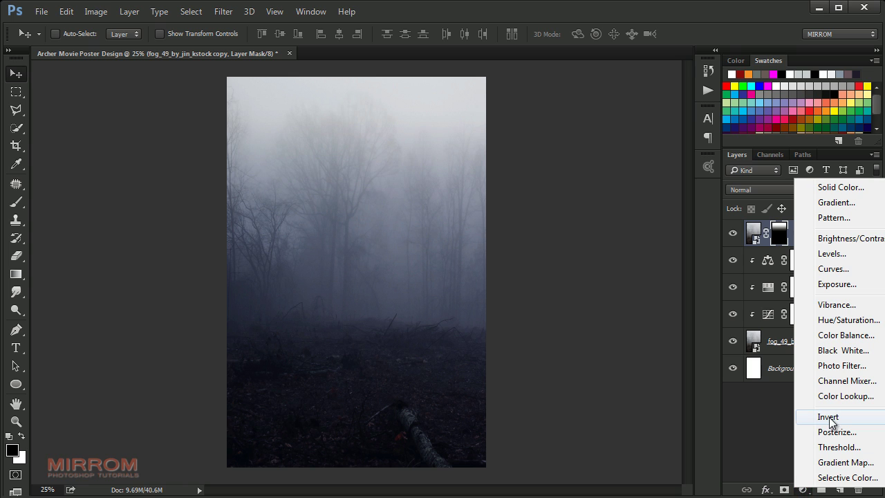
pyautogui.click(833, 269)
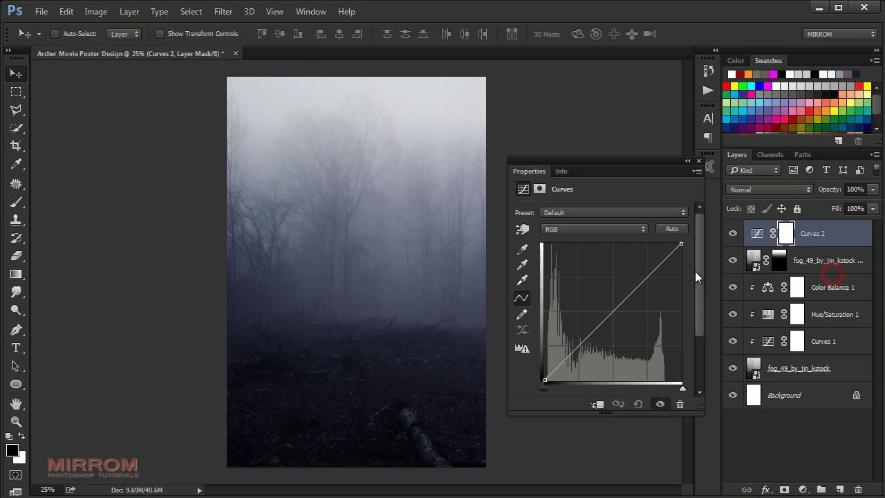
pyautogui.click(598, 405)
pyautogui.moveTo(628, 297); pyautogui.dragTo(648, 300)
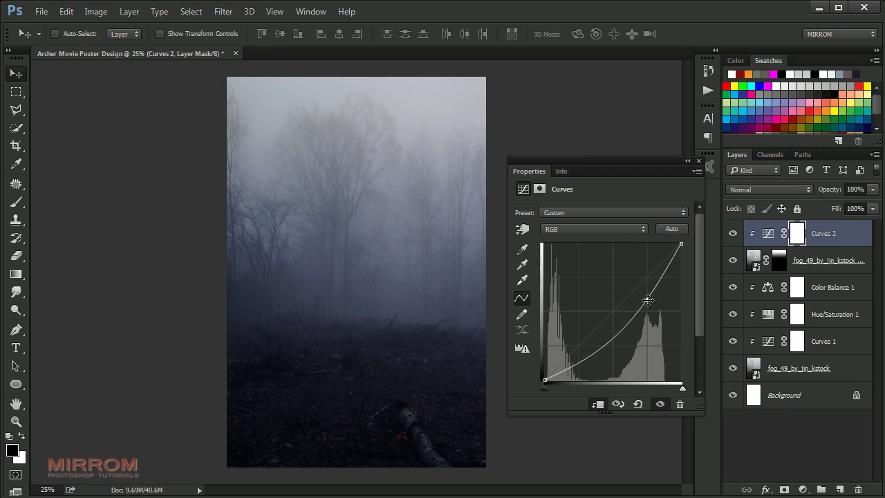
pyautogui.moveTo(546, 379); pyautogui.dragTo(545, 379)
pyautogui.click(698, 161)
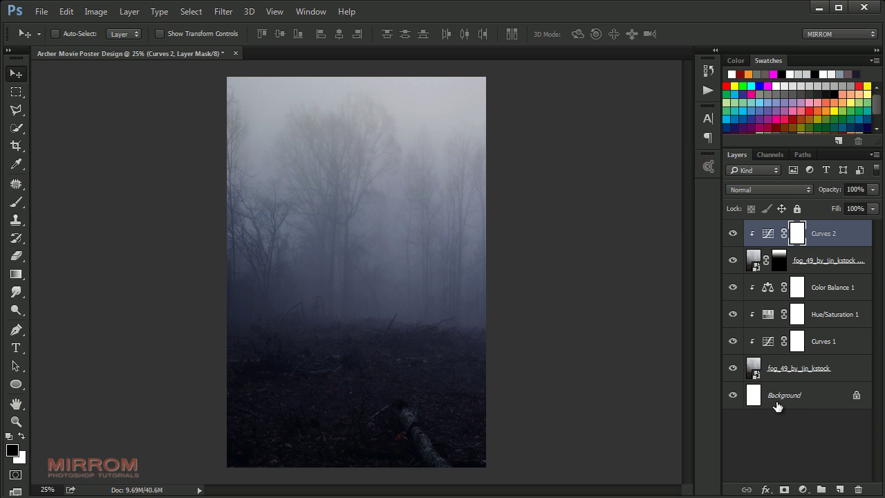
pyautogui.click(803, 489)
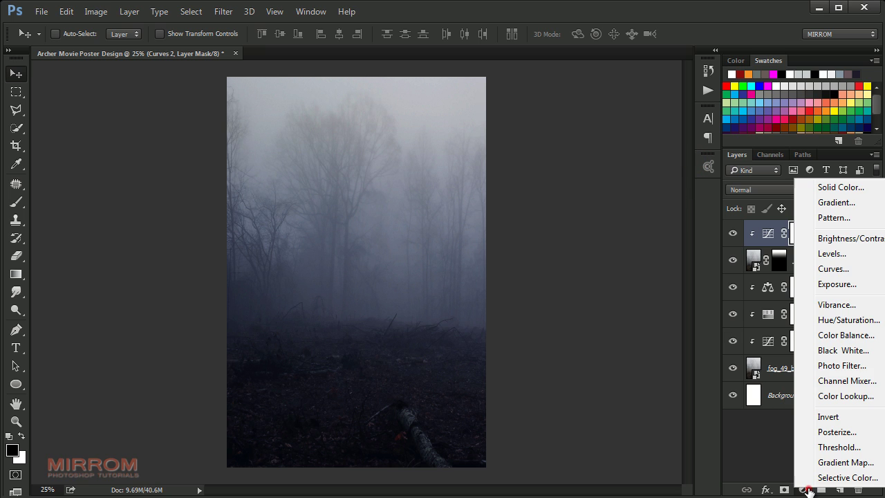
# - Clip a Color Balance to the fog copy with midtones −4, +14, −15, shifting toward yellow
pyautogui.click(845, 336)
pyautogui.click(594, 405)
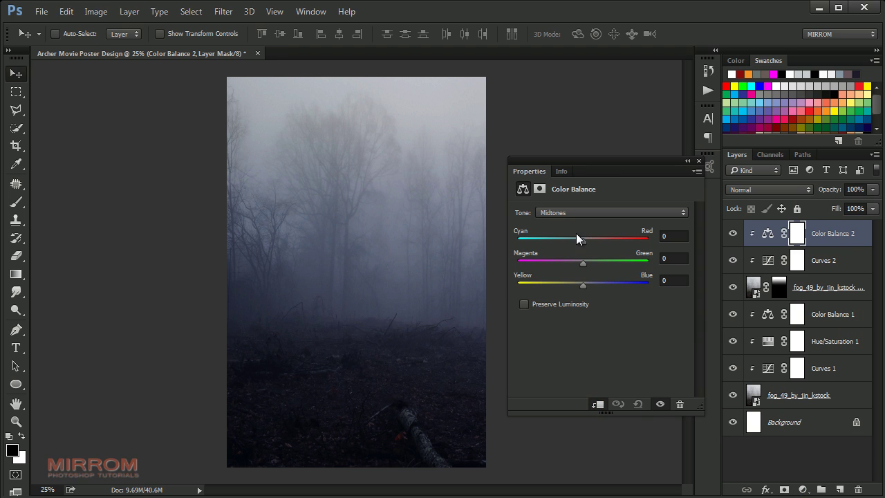
pyautogui.moveTo(579, 242); pyautogui.dragTo(594, 263)
pyautogui.moveTo(582, 285); pyautogui.dragTo(572, 286)
pyautogui.click(706, 167)
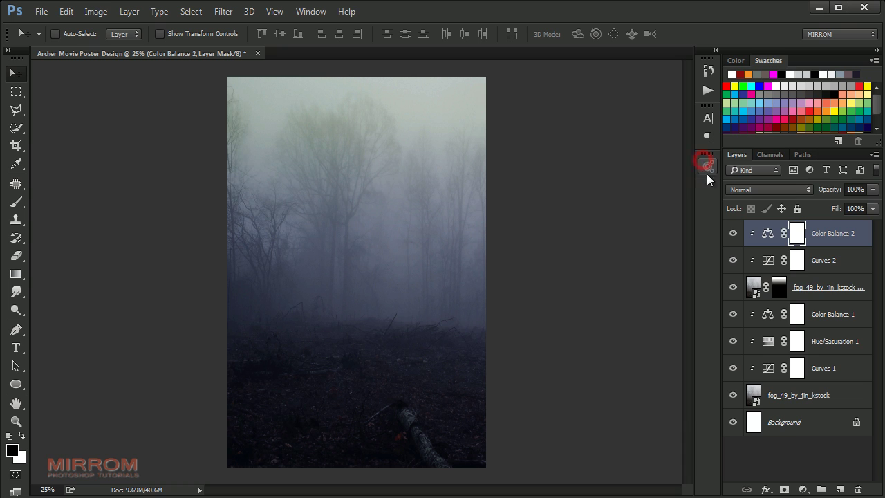
pyautogui.click(733, 234)
pyautogui.click(733, 234)
# - Clip a Hue/Saturation adjustment to the fog copy with Lightness -17
pyautogui.click(803, 490)
pyautogui.click(766, 319)
pyautogui.click(598, 403)
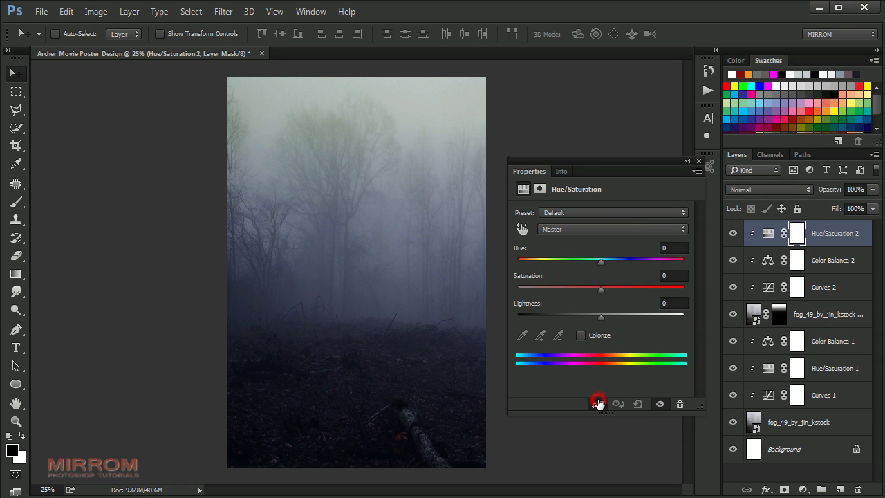
pyautogui.moveTo(601, 317); pyautogui.dragTo(589, 316)
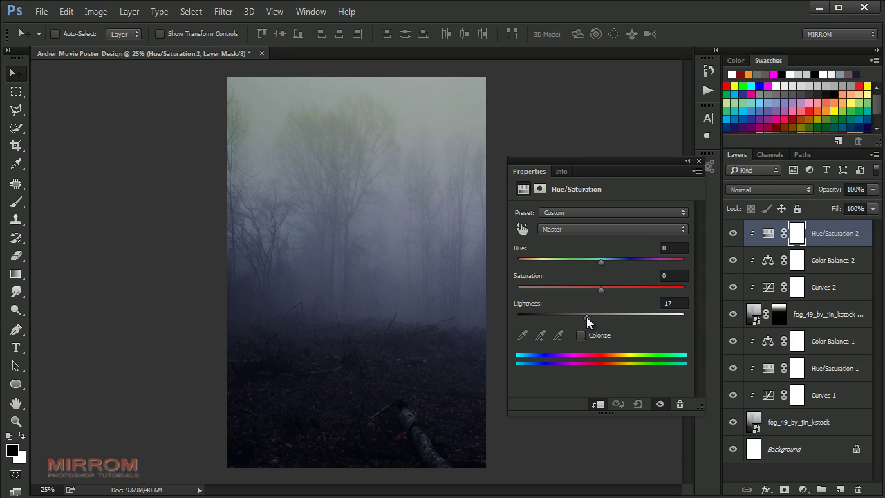
pyautogui.click(698, 160)
pyautogui.click(732, 233)
pyautogui.click(733, 232)
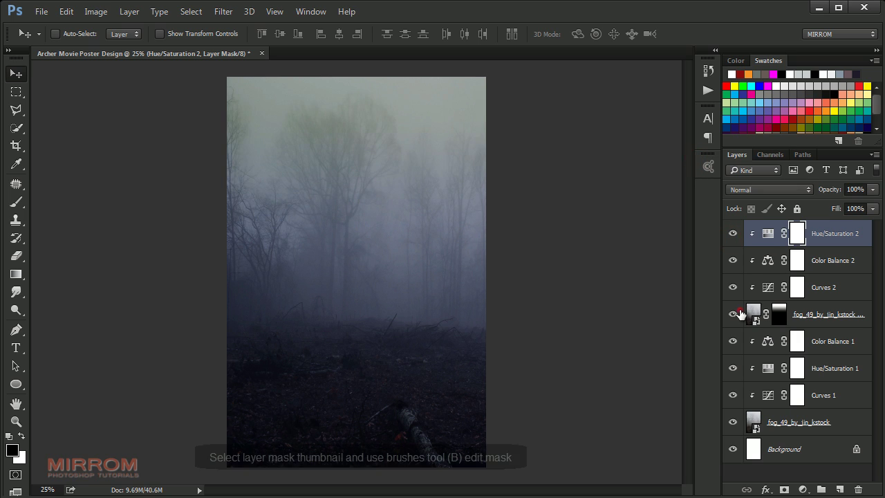
# - Select the fog copy's mask and set up a large soft brush with white foreground
pyautogui.click(777, 316)
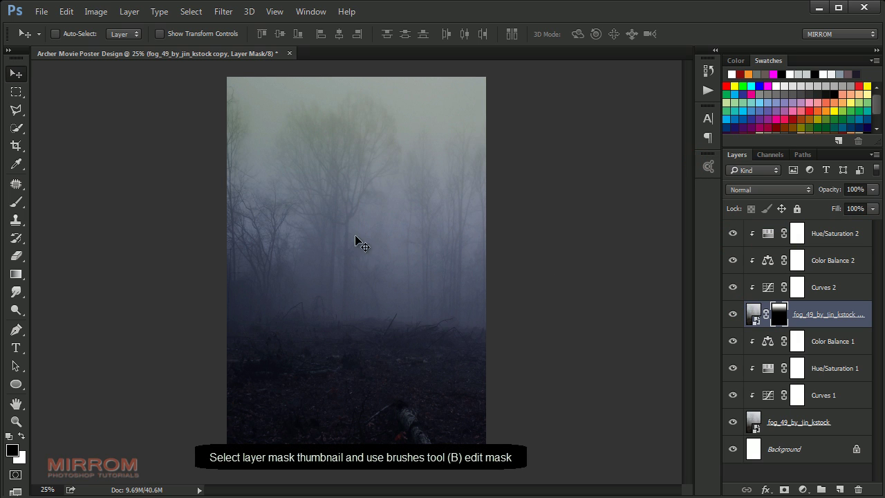
pyautogui.click(16, 201)
pyautogui.click(56, 202)
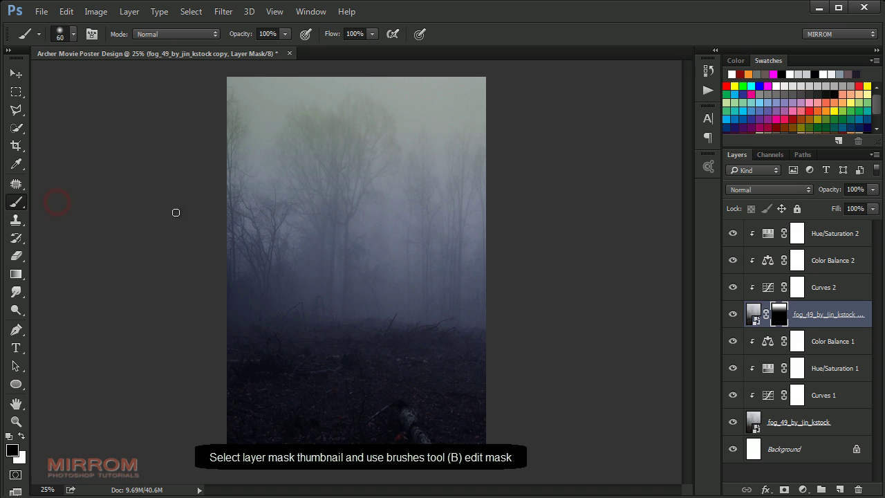
pyautogui.click(72, 34)
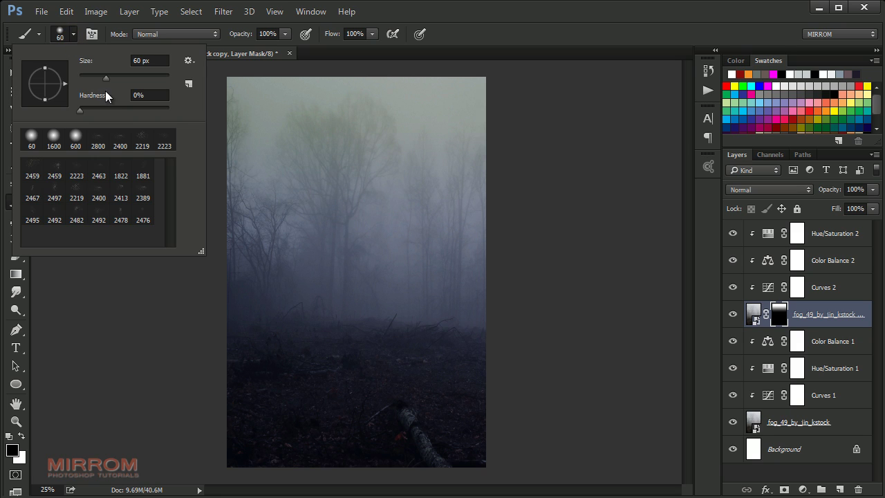
pyautogui.moveTo(107, 78); pyautogui.dragTo(159, 80)
pyautogui.click(22, 435)
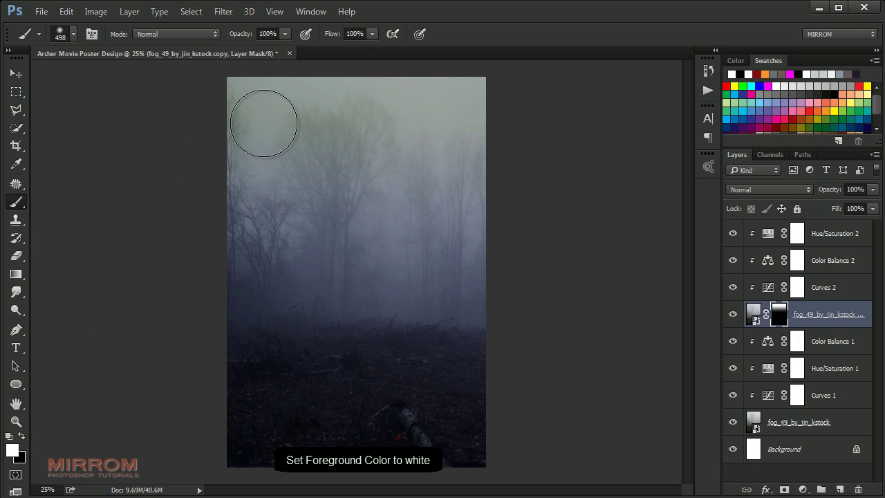
# - Paint white across the top at 800 px to reveal the greenish treetops
pyautogui.moveTo(263, 123)
pyautogui.mouseDown()
pyautogui.moveTo(334, 99)
pyautogui.moveTo(375, 113)
pyautogui.moveTo(266, 90)
pyautogui.moveTo(461, 98)
pyautogui.mouseUp()
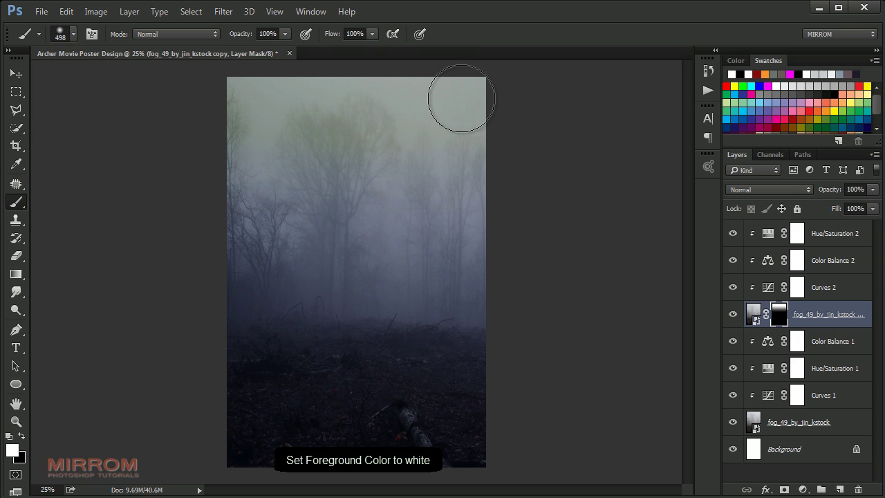
pyautogui.press(']')
pyautogui.press(']')
pyautogui.press(']')
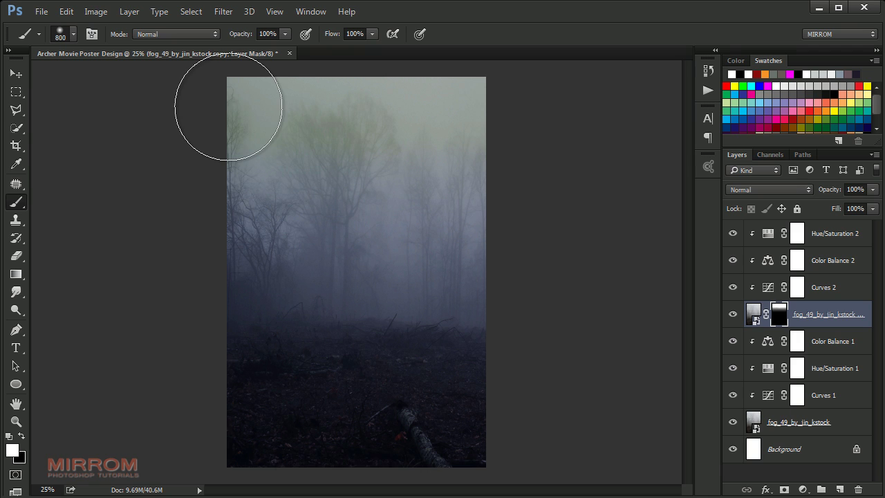
pyautogui.moveTo(228, 107)
pyautogui.mouseDown()
pyautogui.moveTo(297, 108)
pyautogui.moveTo(357, 124)
pyautogui.moveTo(438, 114)
pyautogui.moveTo(481, 143)
pyautogui.mouseUp()
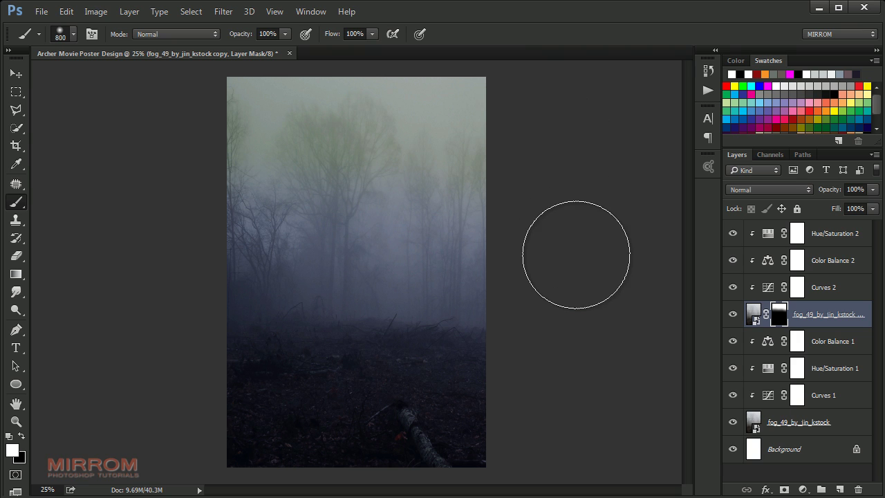
pyautogui.moveTo(558, 230); pyautogui.dragTo(525, 183)
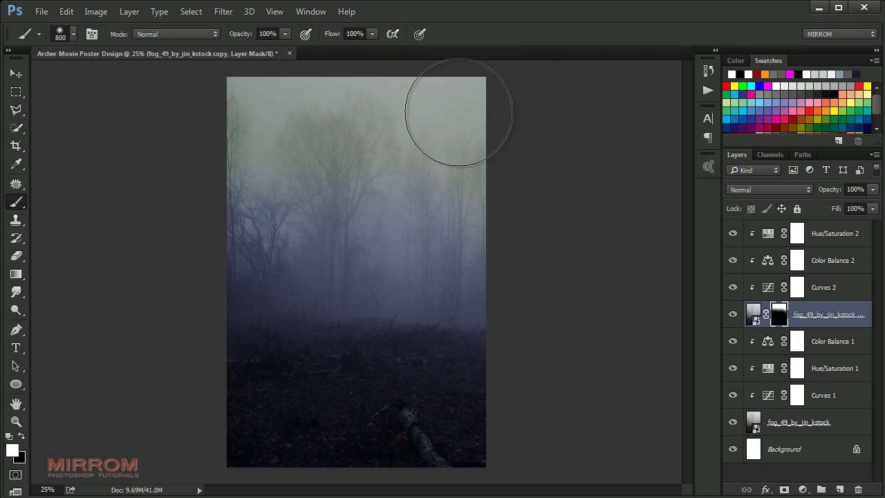
pyautogui.moveTo(459, 112)
pyautogui.mouseDown()
pyautogui.moveTo(361, 159)
pyautogui.moveTo(257, 148)
pyautogui.moveTo(423, 148)
pyautogui.moveTo(237, 168)
pyautogui.moveTo(478, 159)
pyautogui.moveTo(521, 216)
pyautogui.moveTo(356, 191)
pyautogui.moveTo(237, 217)
pyautogui.moveTo(371, 85)
pyautogui.moveTo(515, 230)
pyautogui.moveTo(331, 103)
pyautogui.moveTo(217, 198)
pyautogui.moveTo(246, 197)
pyautogui.moveTo(212, 230)
pyautogui.mouseUp()
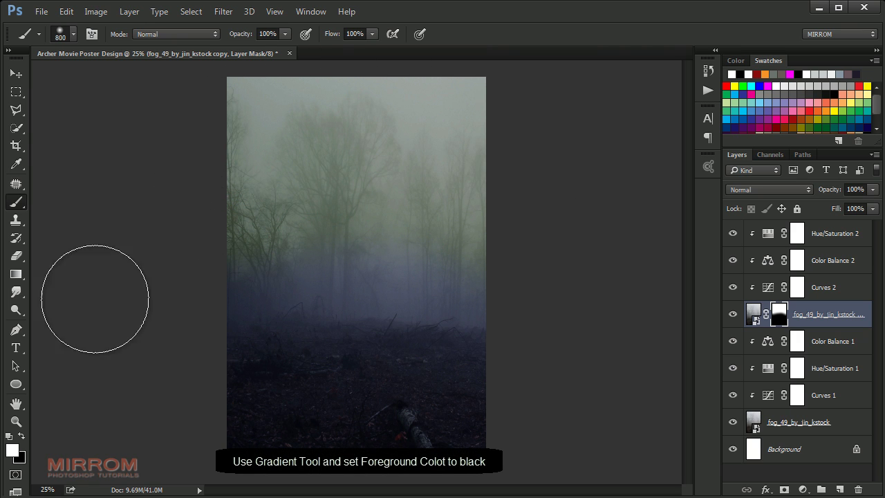
# - Draw a black vertical gradient on the fog copy's mask so the fog fades toward the ground
pyautogui.click(16, 274)
pyautogui.click(22, 435)
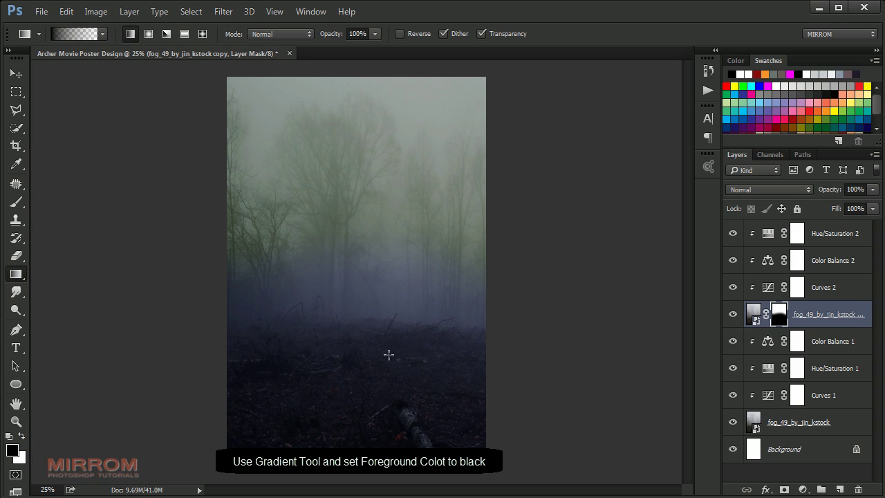
pyautogui.moveTo(376, 270); pyautogui.dragTo(376, 248)
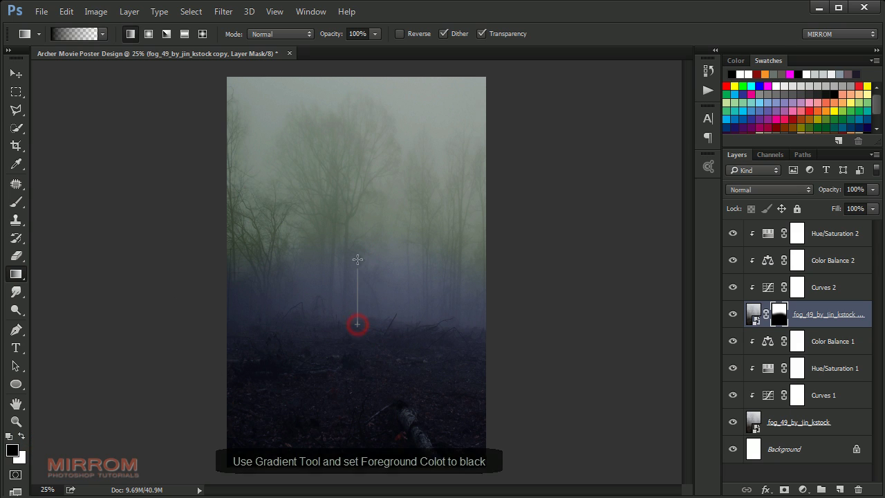
pyautogui.moveTo(358, 322); pyautogui.dragTo(357, 181)
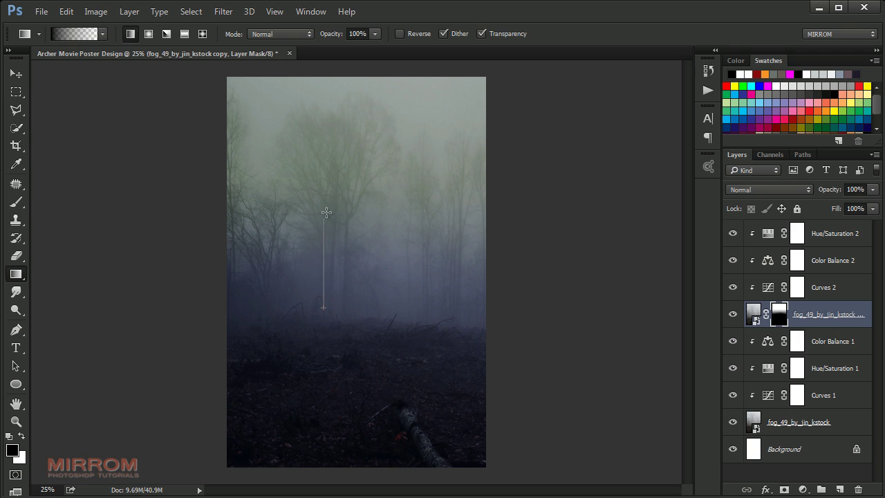
pyautogui.moveTo(326, 212); pyautogui.dragTo(327, 211)
pyautogui.press('v')
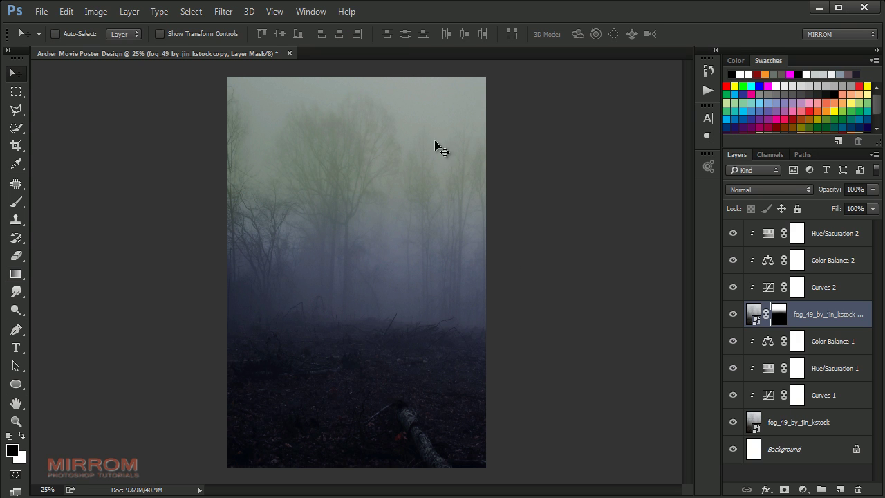
# - Zoom in to inspect the fog blend, fit the poster on screen, and select Hue/Saturation 2
pyautogui.hotkey('ctrl', '+')
pyautogui.hotkey('ctrl', '+')
pyautogui.scroll(4, 436, 166)
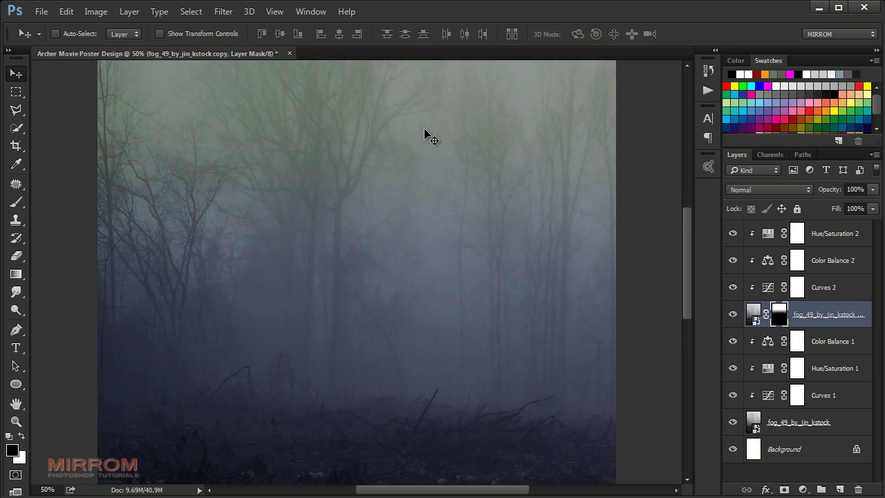
pyautogui.scroll(-3, 446, 198)
pyautogui.scroll(-2, 446, 197)
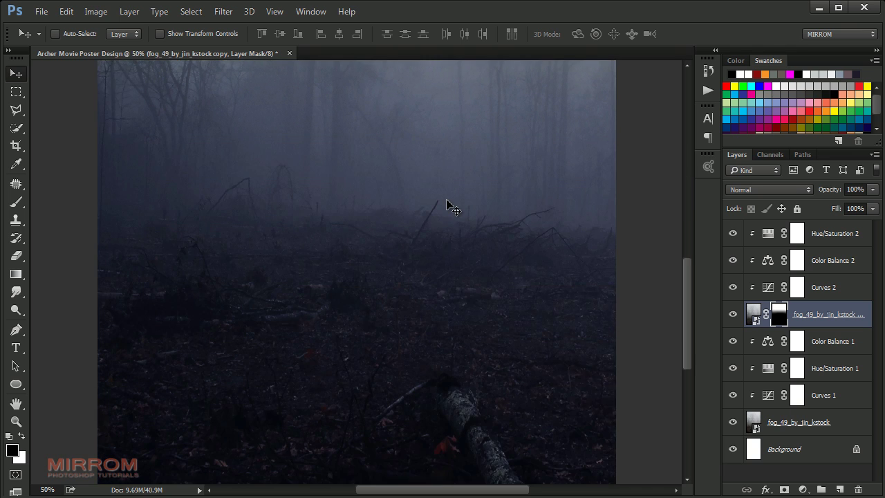
pyautogui.scroll(-2, 447, 201)
pyautogui.hotkey('ctrl', '0')
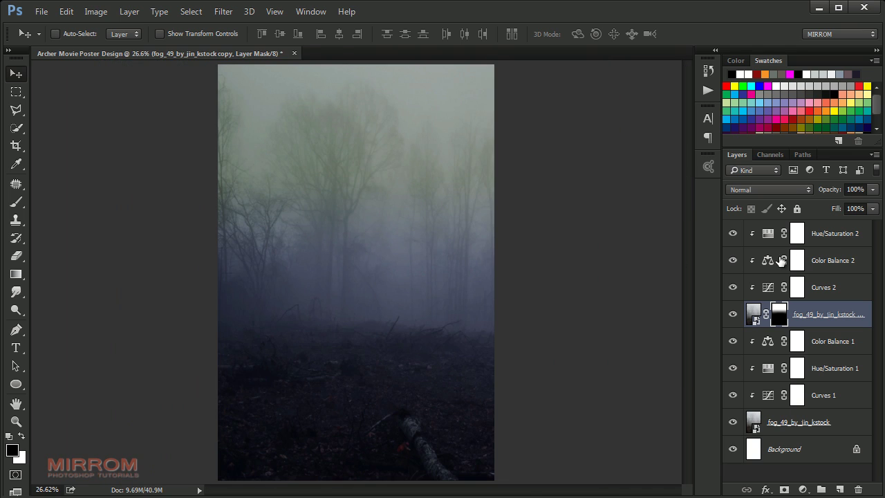
pyautogui.click(827, 235)
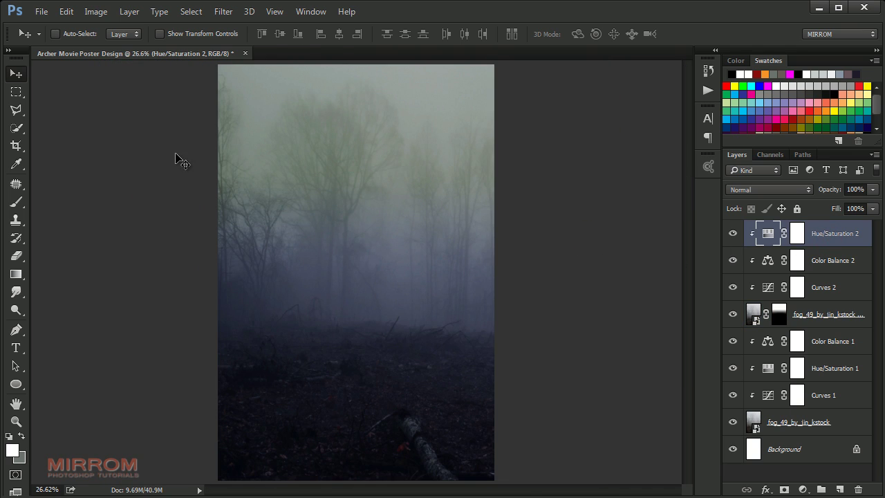
# - Open the southron_archer PSD, check its mask cut-out, and drag the archer onto the poster as Layer 1
pyautogui.click(44, 16)
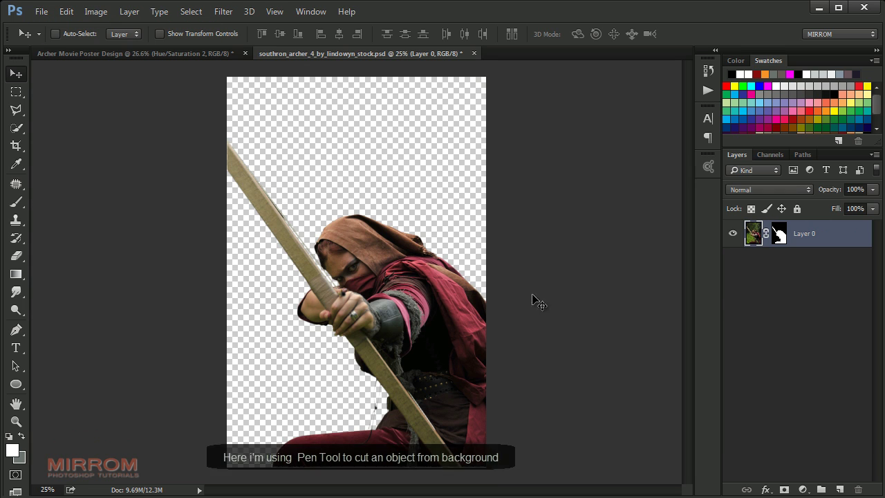
pyautogui.click(778, 233)
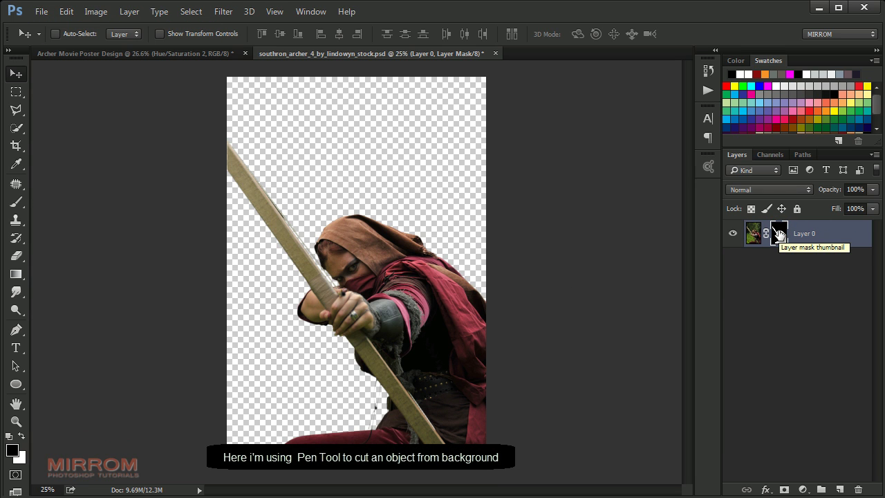
pyautogui.rightClick(778, 233)
pyautogui.click(802, 244)
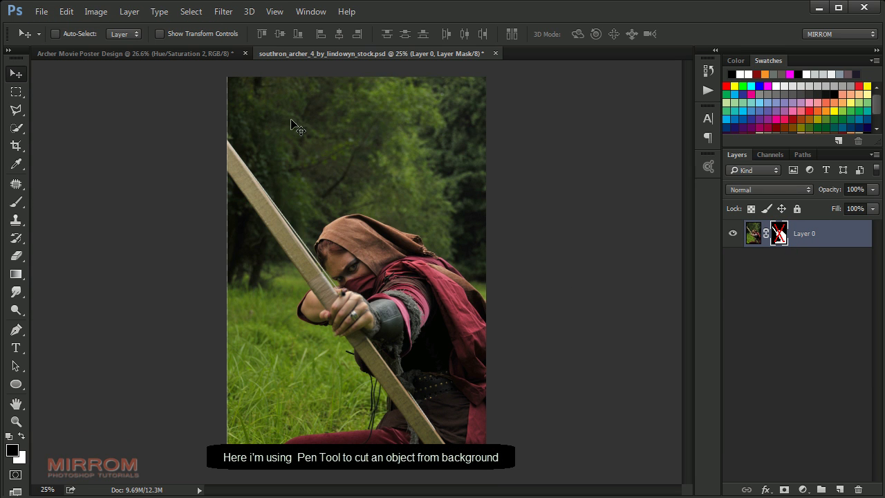
pyautogui.click(16, 329)
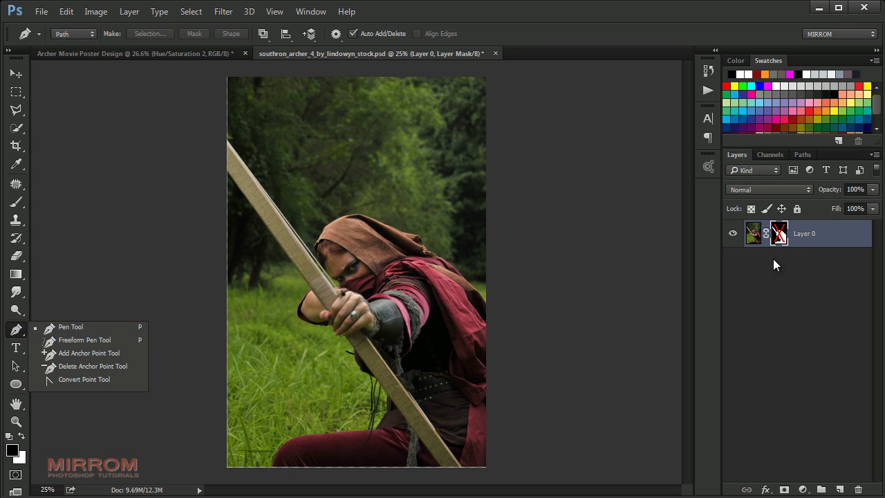
pyautogui.keyDown('shift'); pyautogui.click(779, 233); pyautogui.keyUp('shift')
pyautogui.press('v')
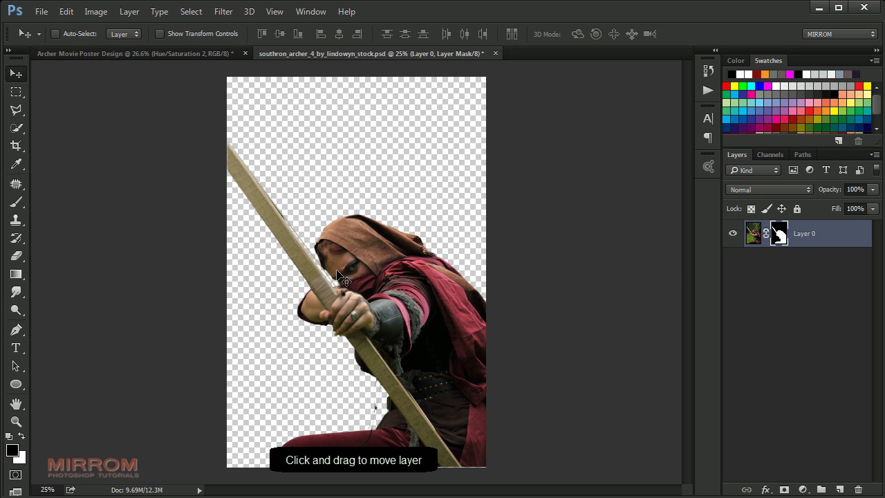
pyautogui.moveTo(366, 265)
pyautogui.mouseDown()
pyautogui.moveTo(330, 193)
pyautogui.moveTo(453, 98)
pyautogui.mouseUp()
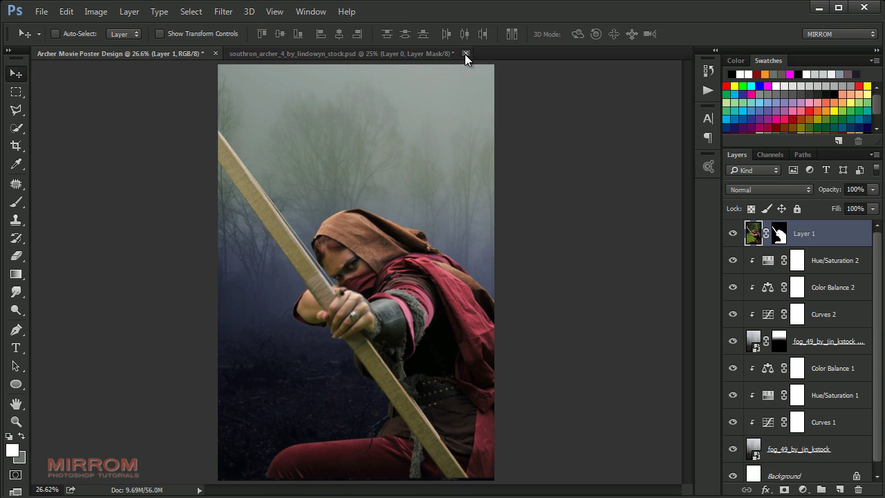
# - Close the archer photo and nudge the archer lower. Refine its mask with smart radius 1.6, feather and inward shift
pyautogui.click(465, 53)
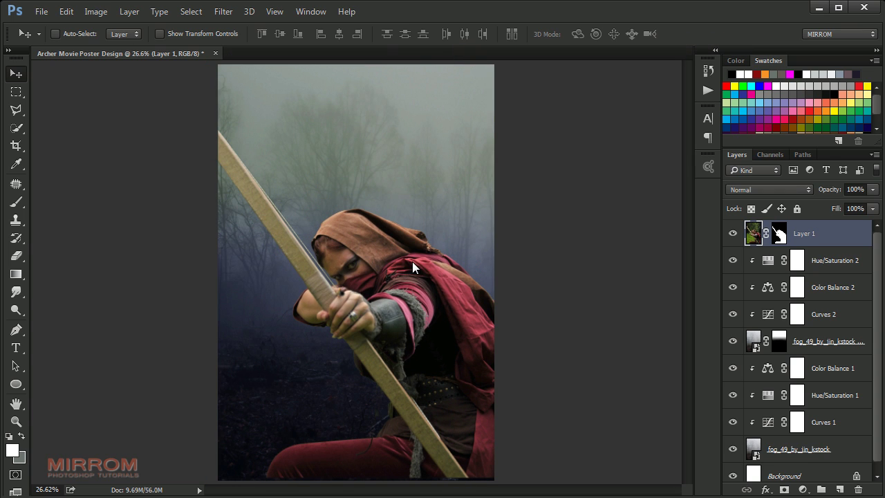
pyautogui.moveTo(412, 261); pyautogui.dragTo(413, 264)
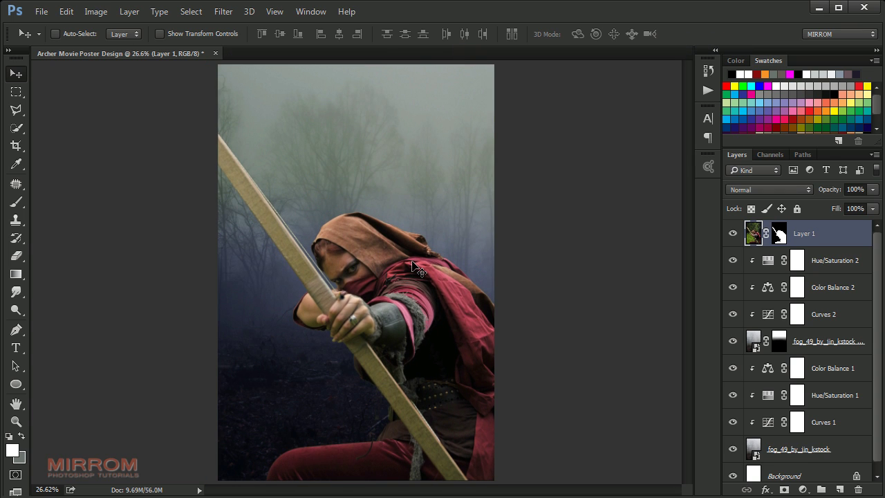
pyautogui.click(779, 235)
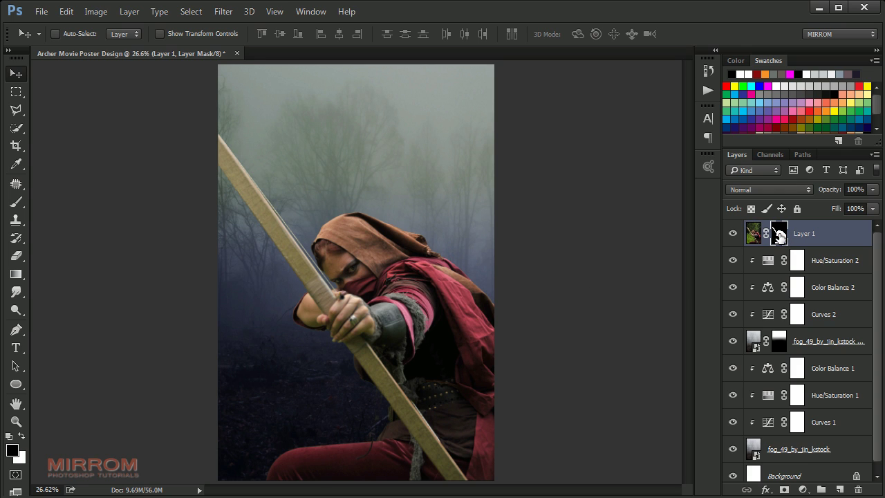
pyautogui.rightClick(778, 235)
pyautogui.click(810, 349)
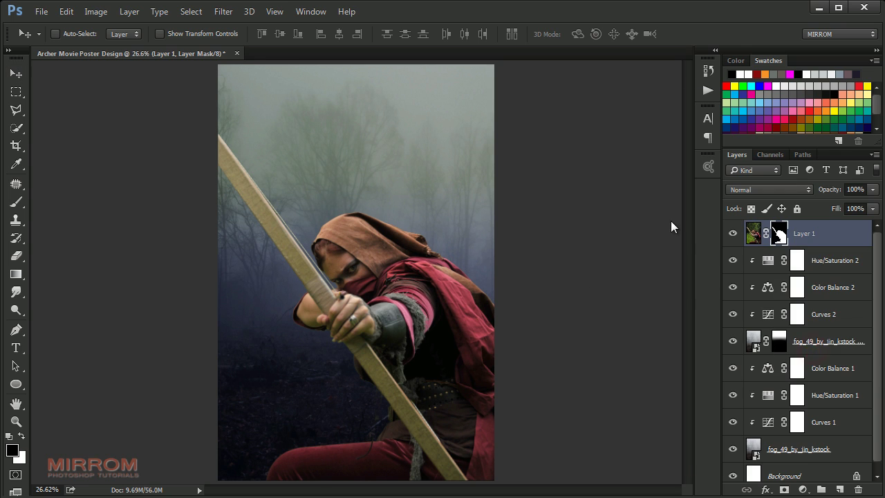
pyautogui.click(774, 199)
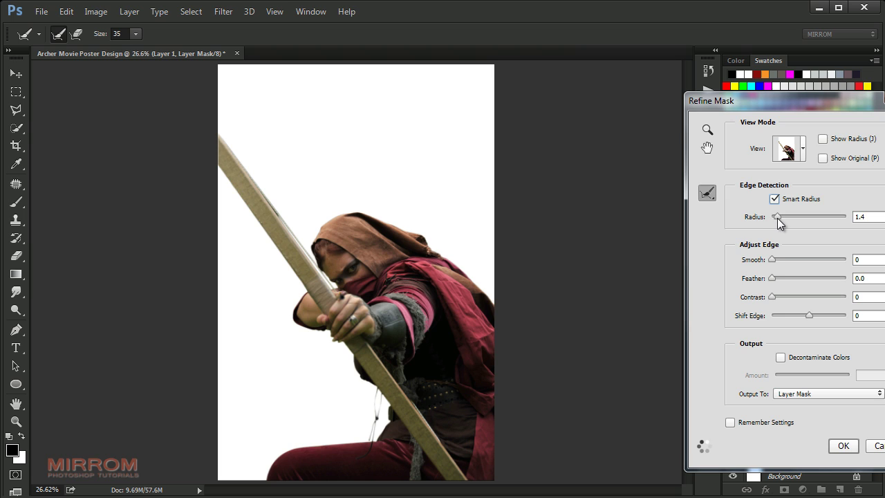
pyautogui.moveTo(777, 219); pyautogui.dragTo(776, 278)
pyautogui.moveTo(809, 315); pyautogui.dragTo(804, 315)
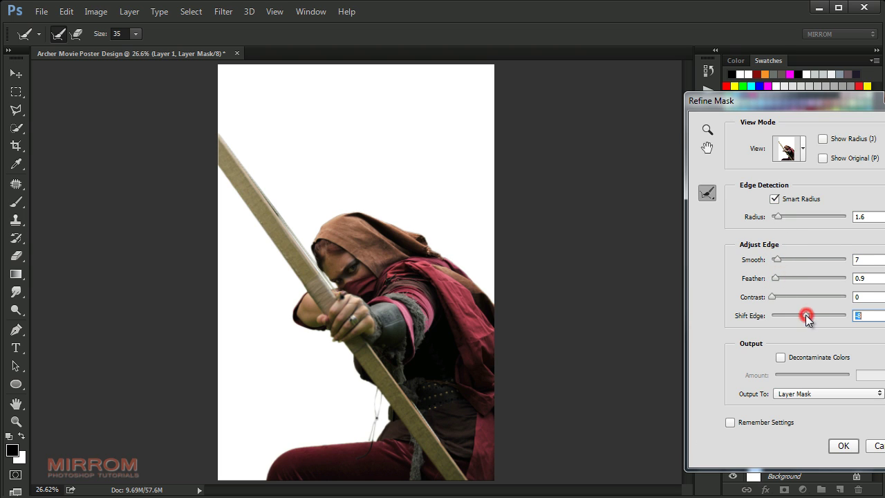
pyautogui.click(843, 445)
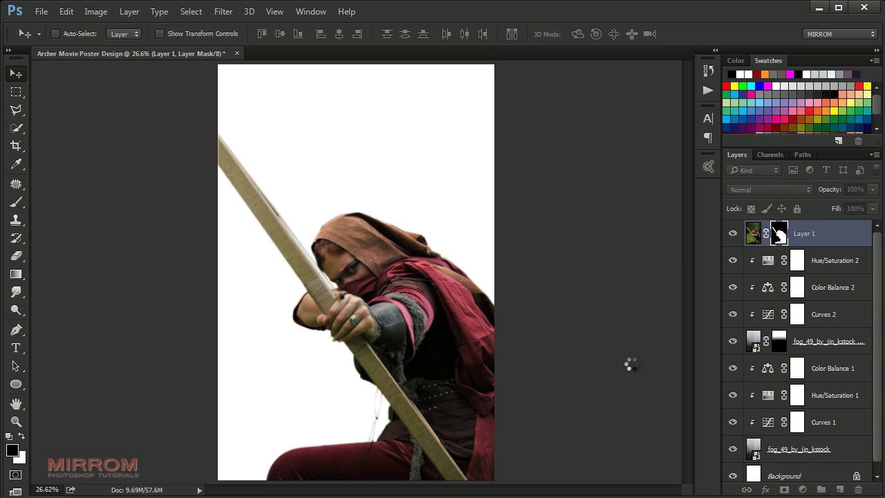
# - Apply the archer's layer mask permanently and rename the layer Model
pyautogui.rightClick(781, 236)
pyautogui.click(805, 277)
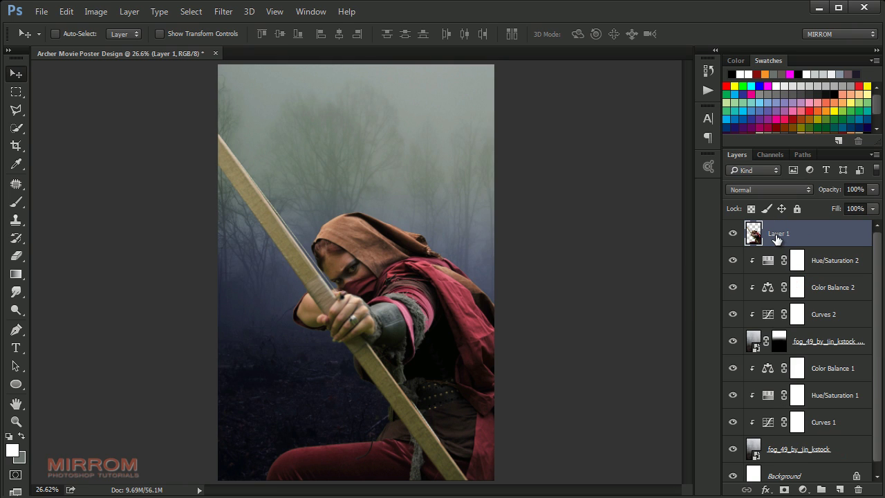
pyautogui.doubleClick(776, 234)
pyautogui.write('Model')
pyautogui.press('Return')
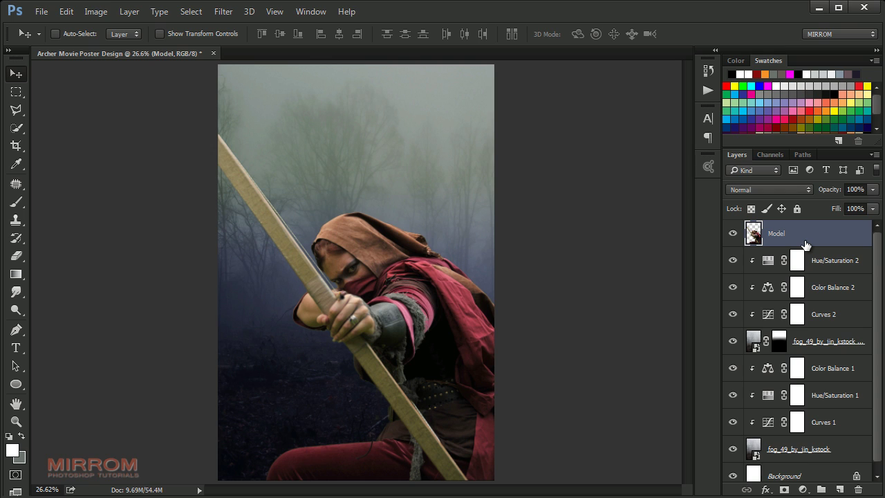
# - Apply a Camera Raw Filter to the archer: Exposure +0.85, Highlights −100, Clarity +79, Vibrance −55
pyautogui.click(236, 11)
pyautogui.click(318, 92)
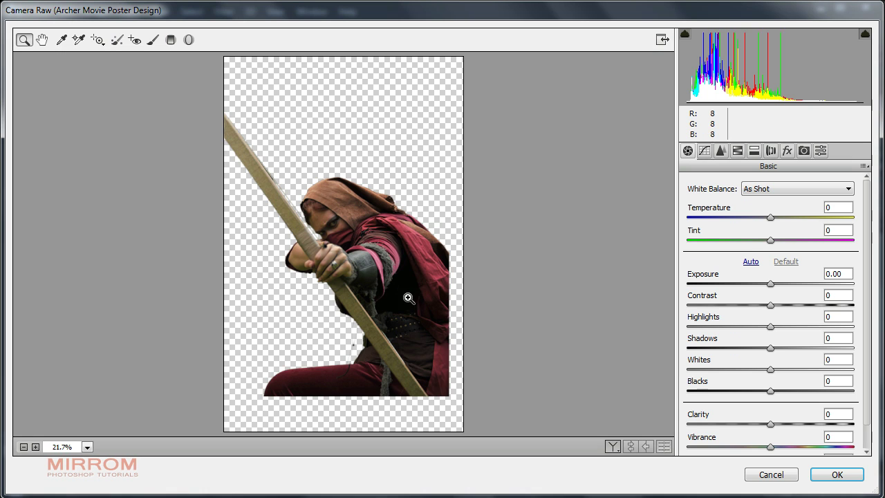
pyautogui.click(409, 269)
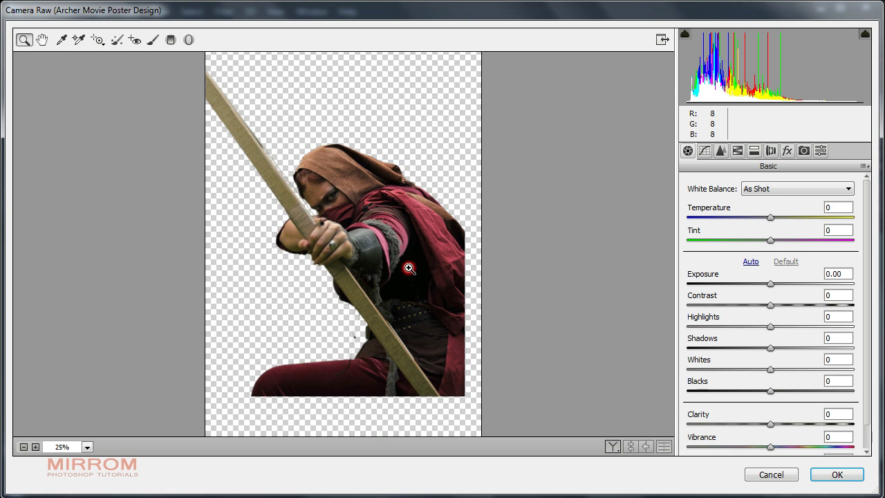
pyautogui.click(405, 263)
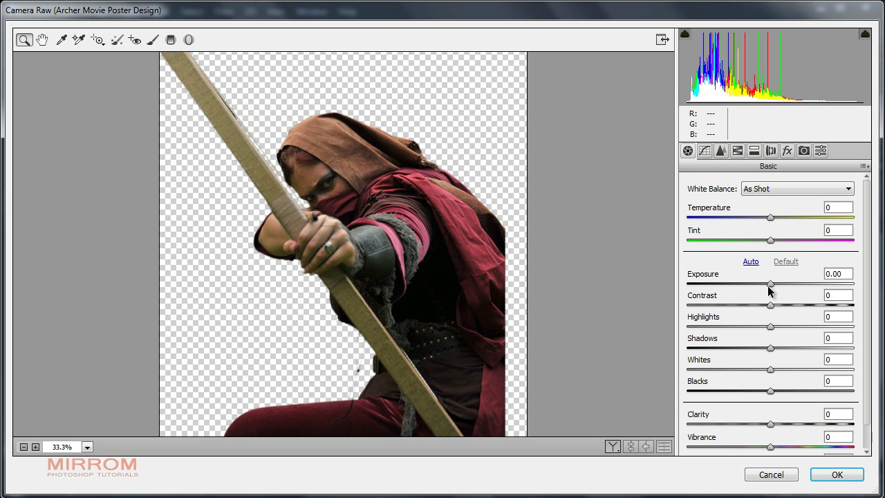
pyautogui.moveTo(770, 289); pyautogui.dragTo(785, 289)
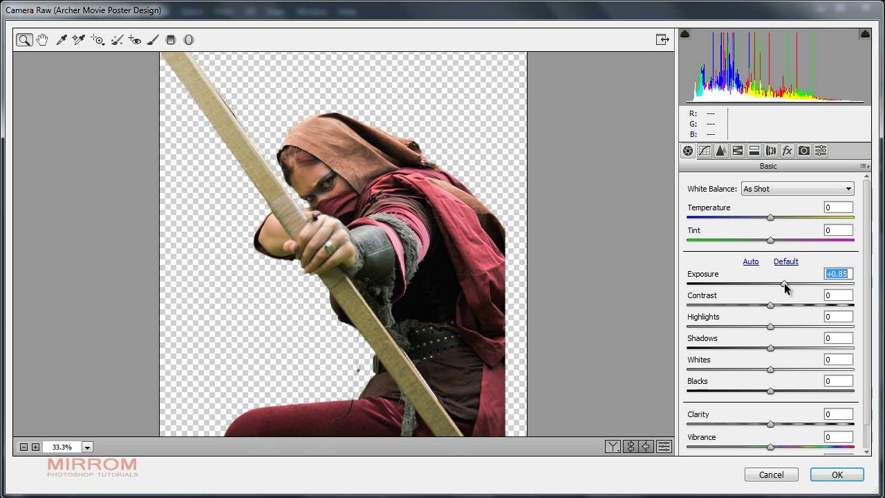
pyautogui.moveTo(770, 326); pyautogui.dragTo(656, 332)
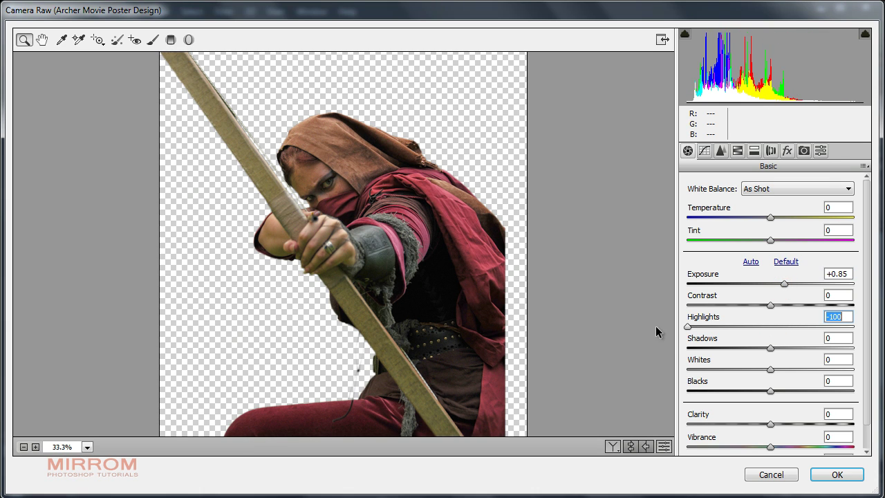
pyautogui.moveTo(770, 347)
pyautogui.mouseDown()
pyautogui.moveTo(787, 348)
pyautogui.moveTo(787, 369)
pyautogui.mouseUp()
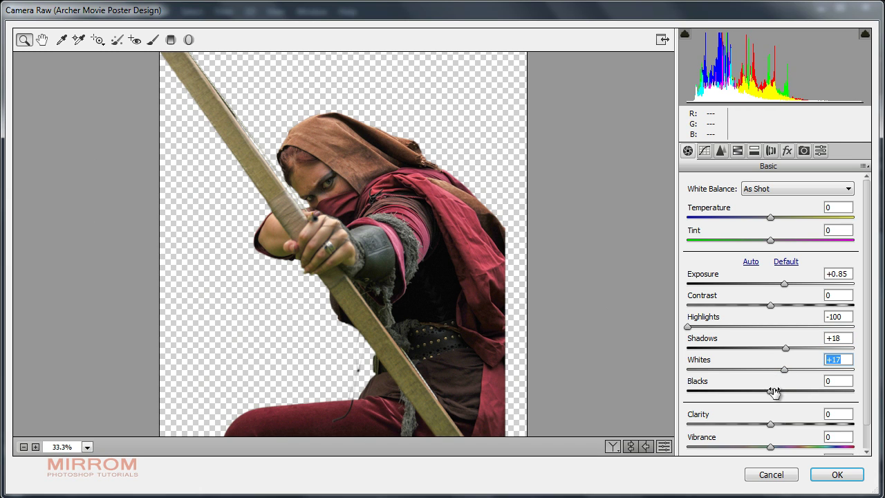
pyautogui.moveTo(773, 426); pyautogui.dragTo(838, 426)
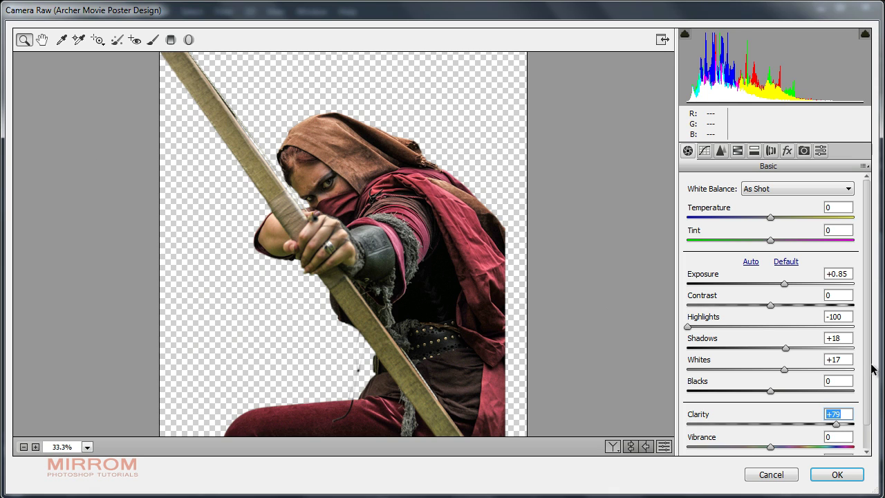
pyautogui.scroll(-1, 869, 320)
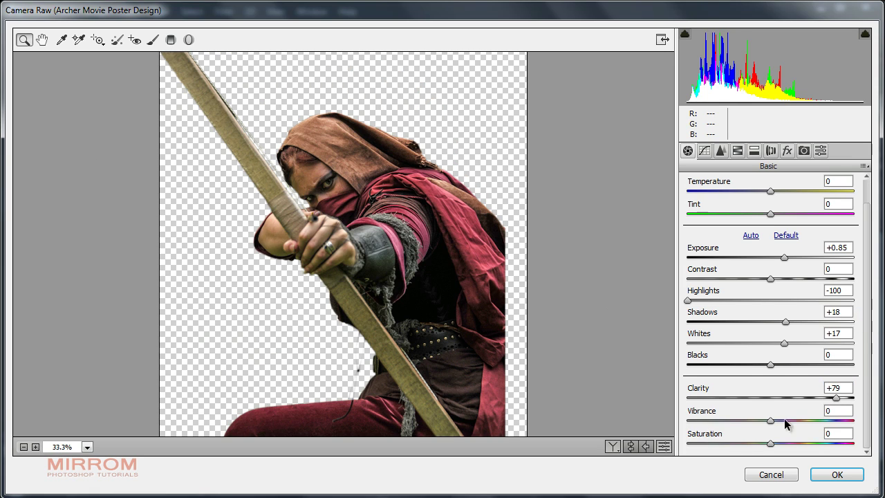
pyautogui.moveTo(770, 420); pyautogui.dragTo(726, 420)
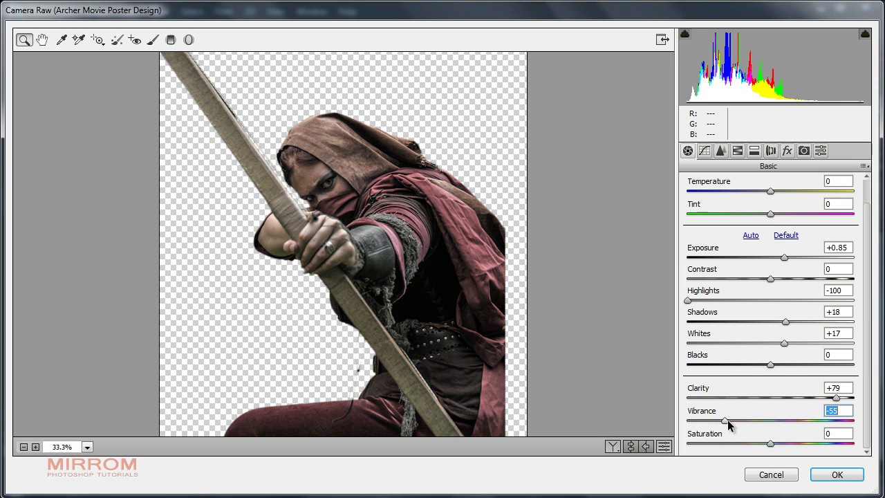
pyautogui.click(833, 474)
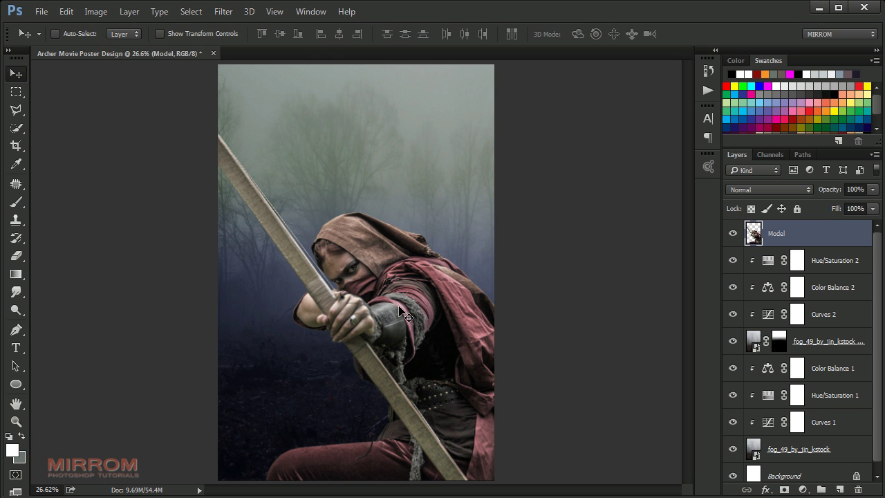
# - Add a Color Balance layer clipped to Model with midtones Cyan/Red −15 and Yellow/Blue +23
pyautogui.scroll(3, 401, 311)
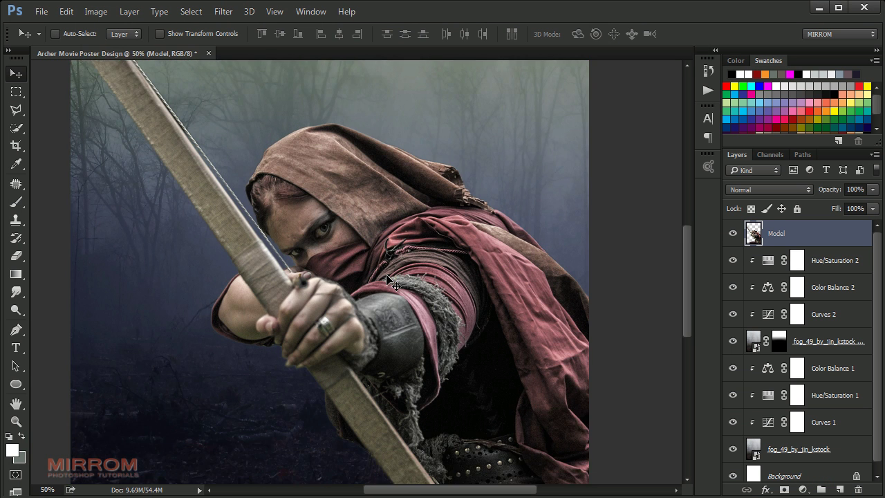
pyautogui.hotkey('ctrl', '0')
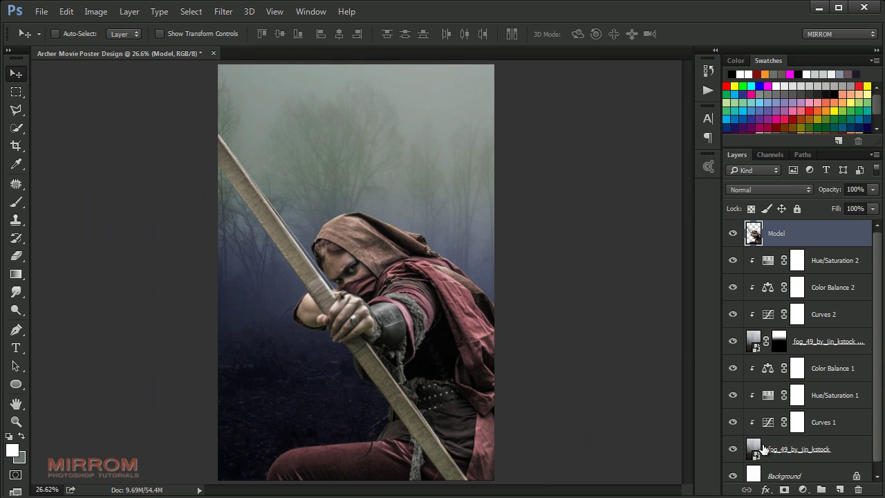
pyautogui.click(803, 489)
pyautogui.click(818, 328)
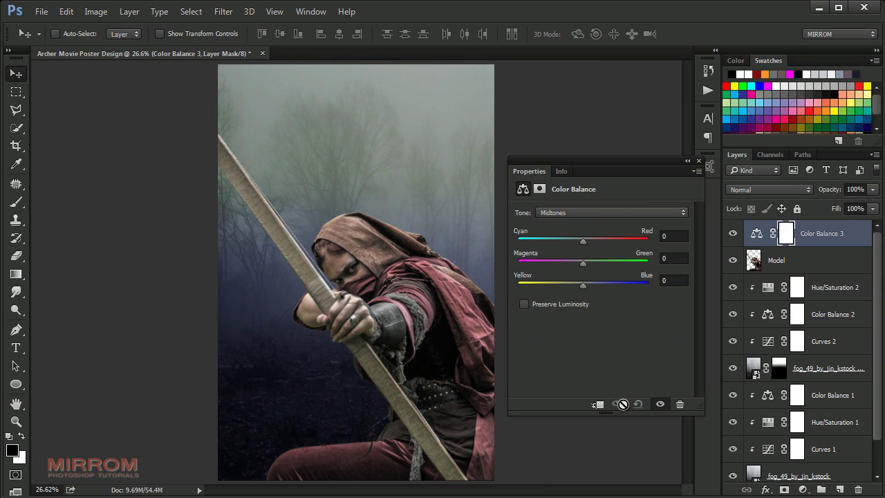
pyautogui.click(599, 405)
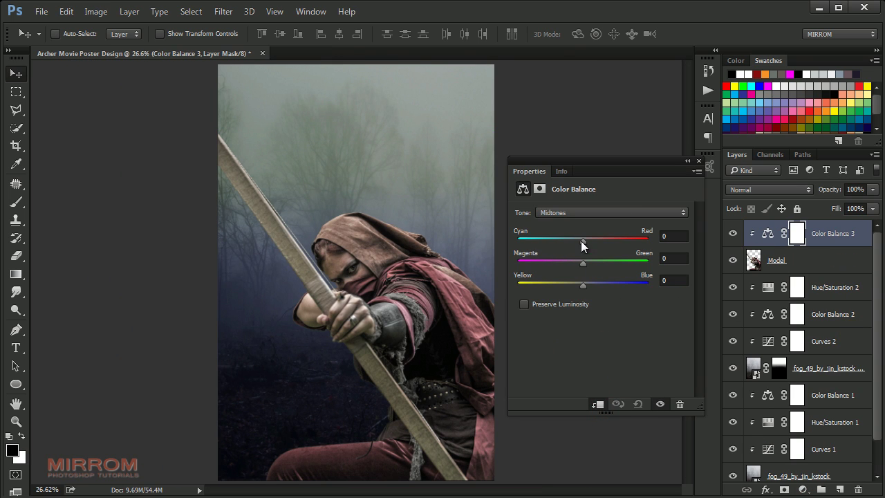
pyautogui.moveTo(583, 285)
pyautogui.mouseDown()
pyautogui.moveTo(602, 286)
pyautogui.moveTo(589, 285)
pyautogui.mouseUp()
# - Create a new Layer 1 and clip it to the archer below
pyautogui.click(699, 162)
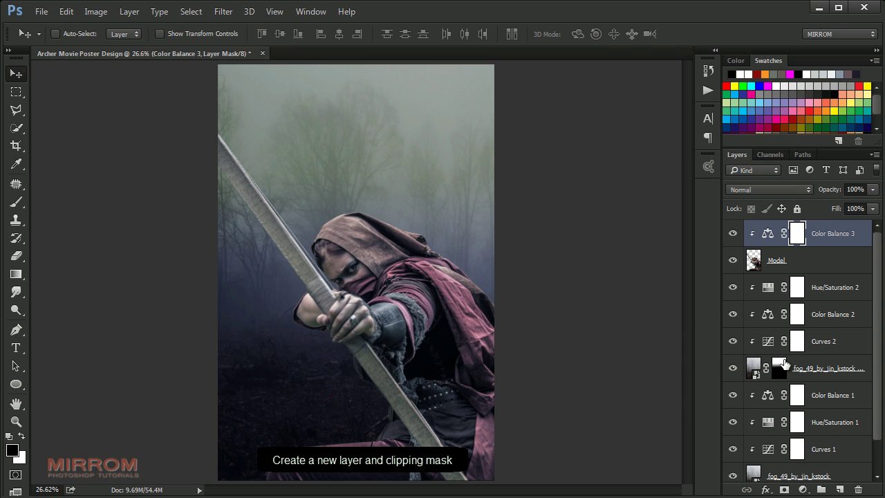
pyautogui.click(840, 489)
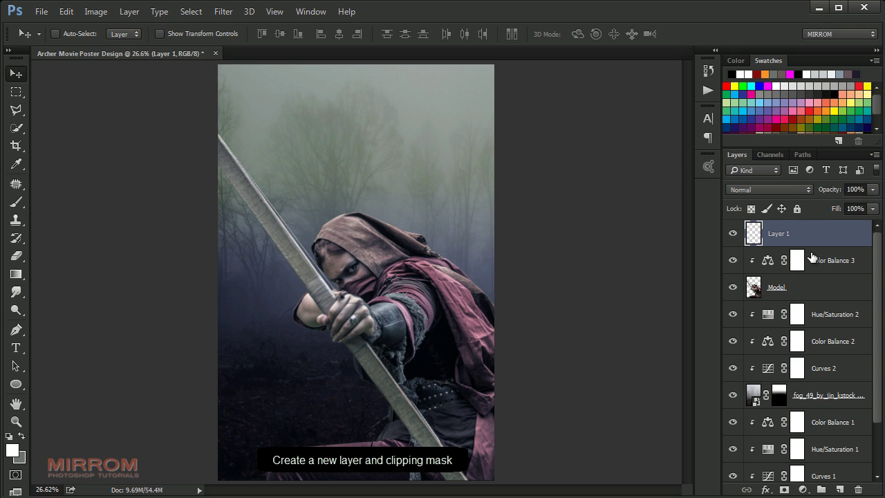
pyautogui.rightClick(849, 232)
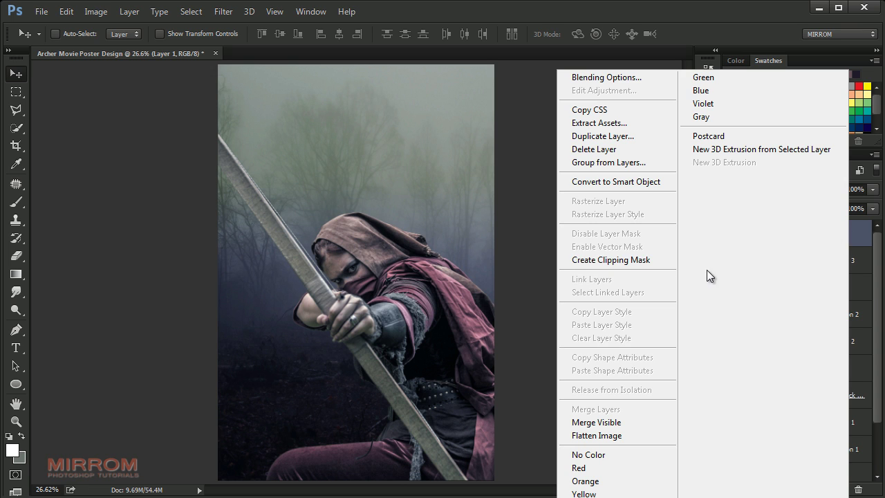
pyautogui.click(665, 260)
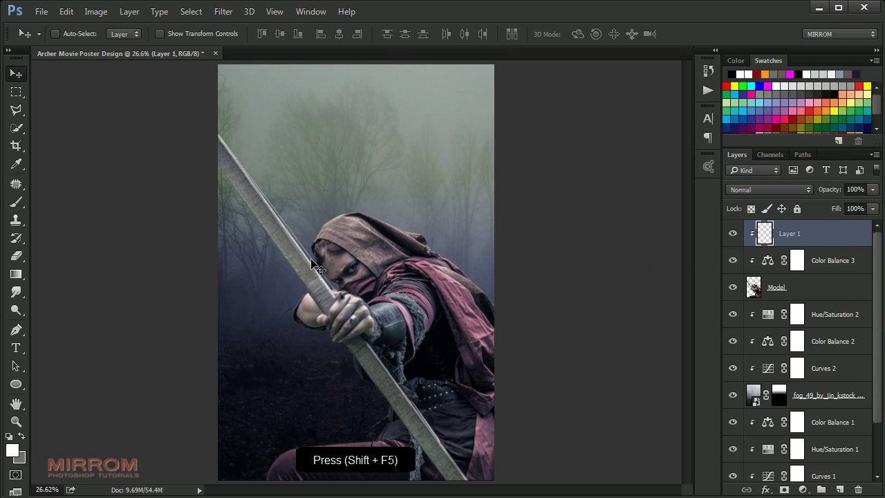
# - Fill the clipped Layer 1 with 50% gray
pyautogui.hotkey('shift', 'F5')
pyautogui.click(523, 178)
pyautogui.click(509, 178)
pyautogui.click(515, 219)
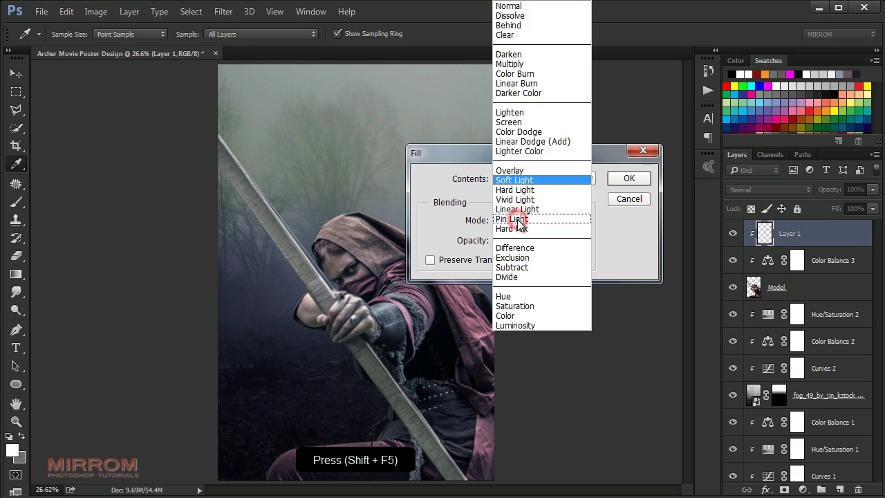
pyautogui.click(515, 180)
pyautogui.click(628, 179)
# - Set Layer 1's blend mode to Overlay
pyautogui.press('v')
pyautogui.click(768, 190)
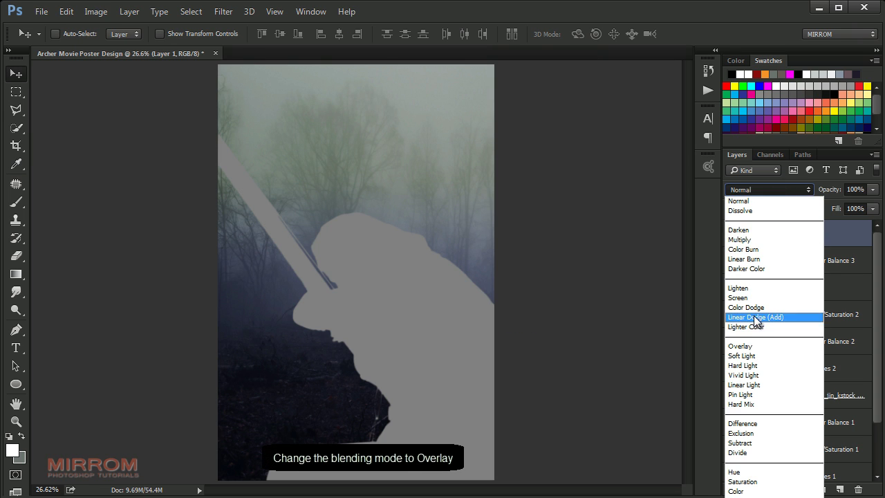
pyautogui.click(769, 345)
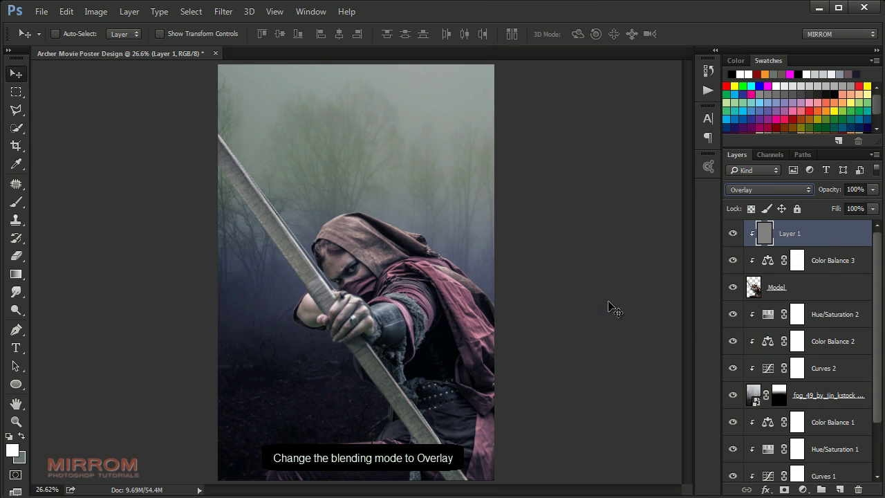
pyautogui.hotkey('ctrl', '+')
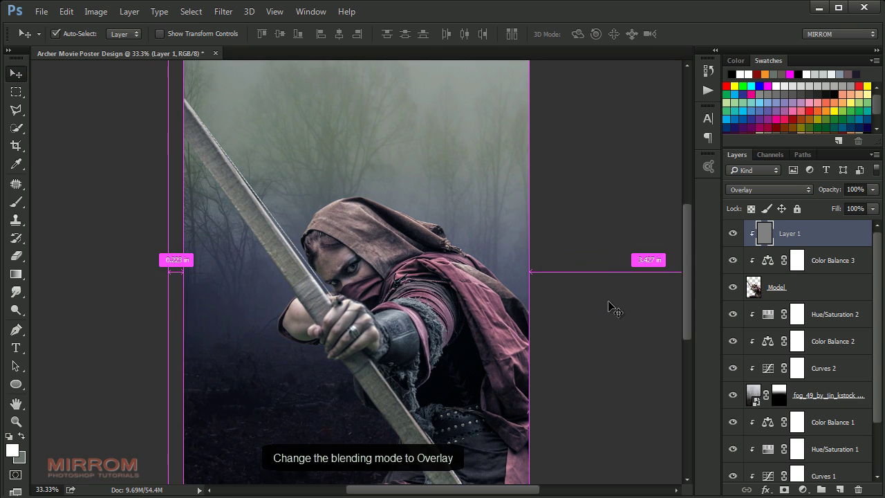
pyautogui.scroll(-2, 542, 312)
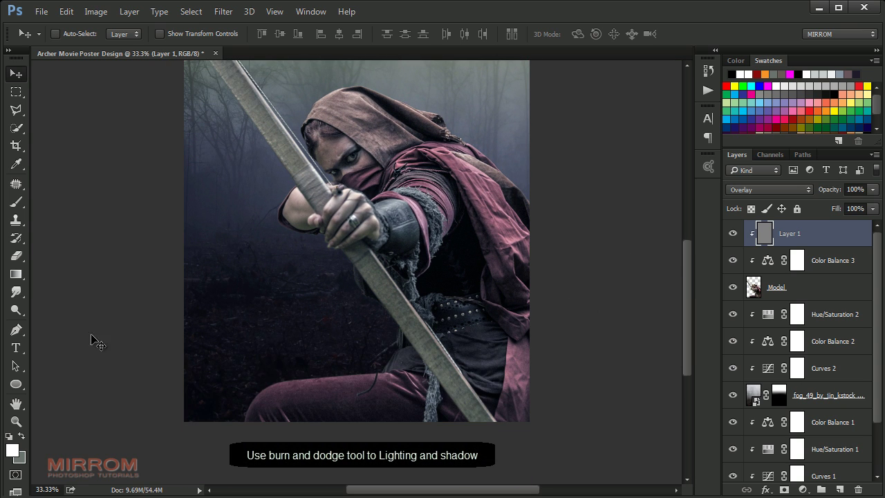
# - With the Burn tool at about 89% exposure, darken the lower figure, bow tip and bottom edge
pyautogui.click(16, 309)
pyautogui.click(58, 319)
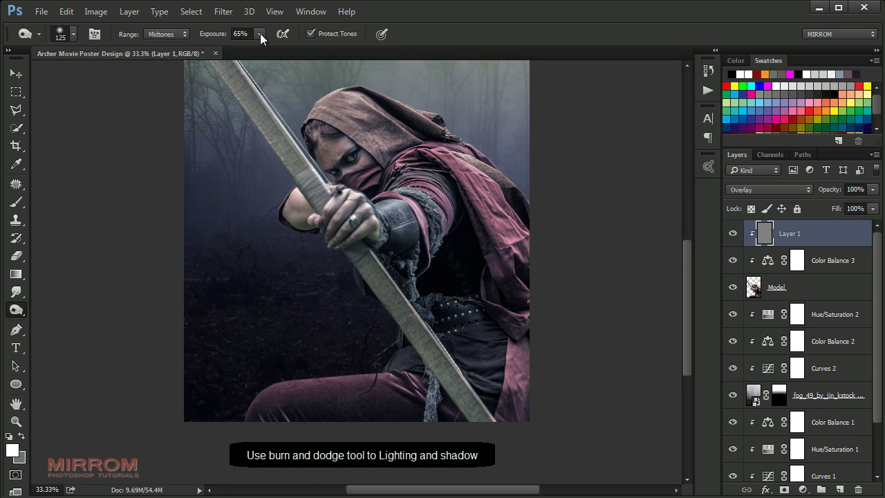
pyautogui.moveTo(262, 49); pyautogui.dragTo(277, 49)
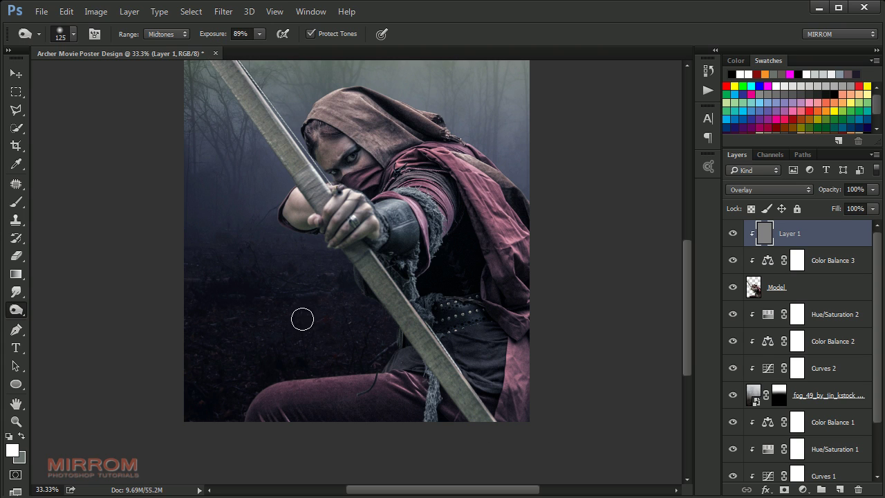
pyautogui.press(']')
pyautogui.press(']')
pyautogui.press(']')
pyautogui.moveTo(269, 444); pyautogui.dragTo(506, 396)
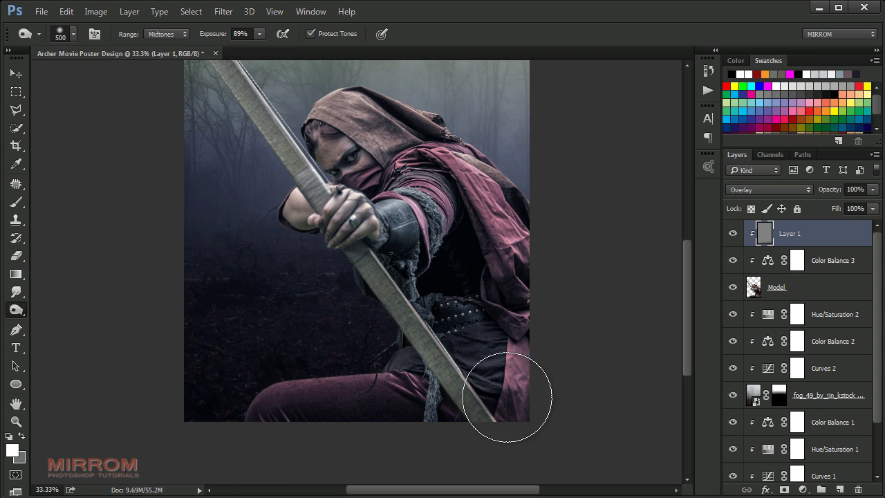
pyautogui.press('[')
pyautogui.press('[')
pyautogui.click(263, 436)
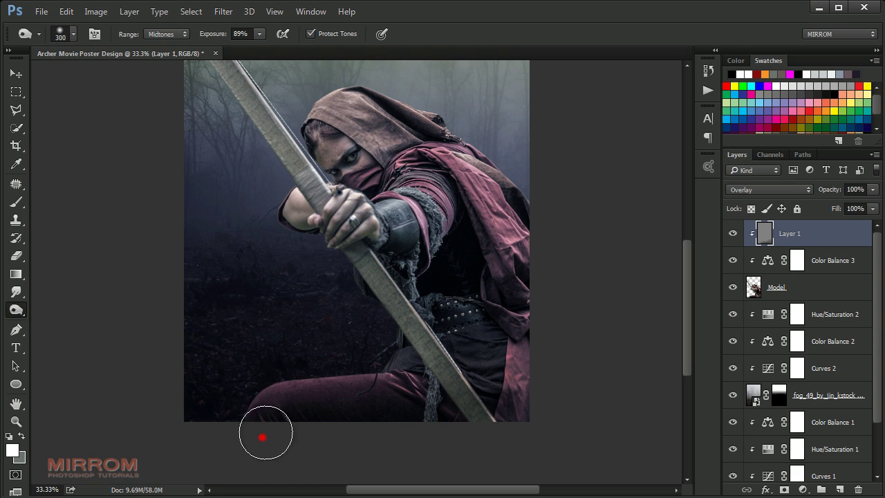
pyautogui.moveTo(262, 436); pyautogui.dragTo(507, 428)
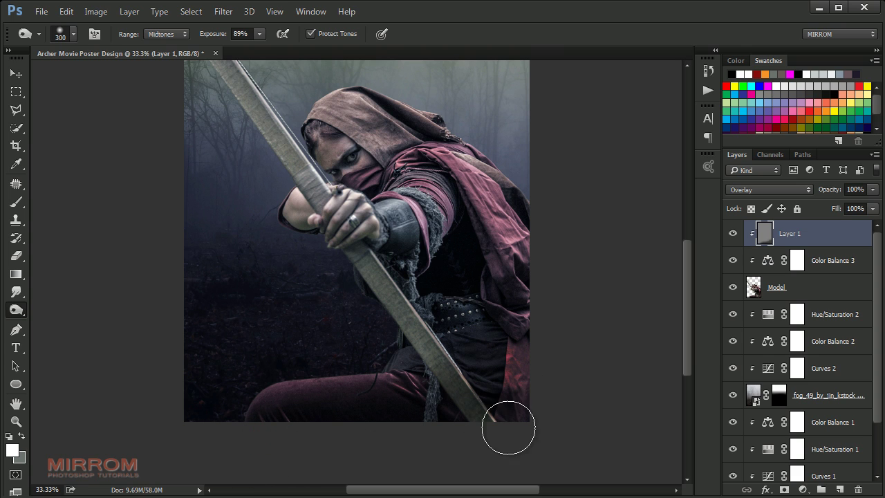
pyautogui.moveTo(383, 407)
pyautogui.mouseDown()
pyautogui.moveTo(245, 435)
pyautogui.moveTo(306, 425)
pyautogui.mouseUp()
# - Burn the archer's forearm, torso, cloak, shoulder and drawing hand with progressively smaller brushes
pyautogui.press('[')
pyautogui.click(429, 275)
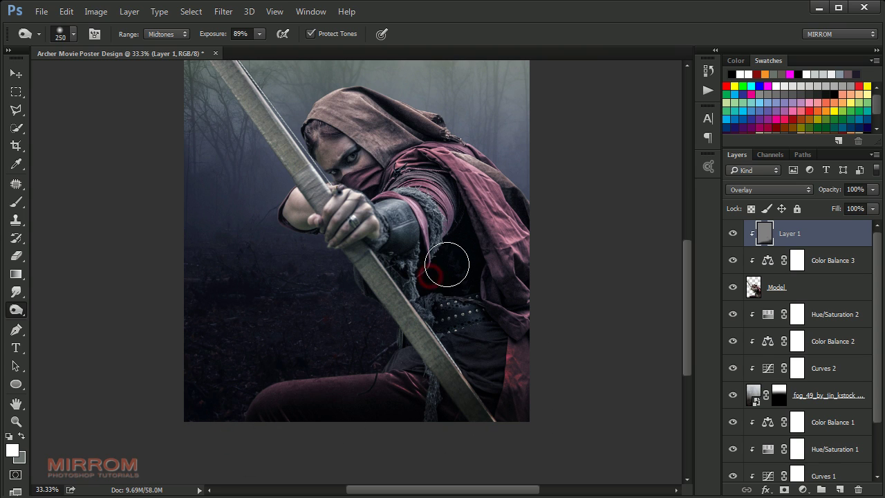
pyautogui.press('[')
pyautogui.press('[')
pyautogui.press('[')
pyautogui.moveTo(408, 241)
pyautogui.mouseDown()
pyautogui.moveTo(425, 245)
pyautogui.moveTo(401, 290)
pyautogui.moveTo(466, 401)
pyautogui.moveTo(451, 206)
pyautogui.moveTo(442, 208)
pyautogui.mouseUp()
pyautogui.press('[')
pyautogui.press('[')
pyautogui.moveTo(530, 231); pyautogui.dragTo(474, 180)
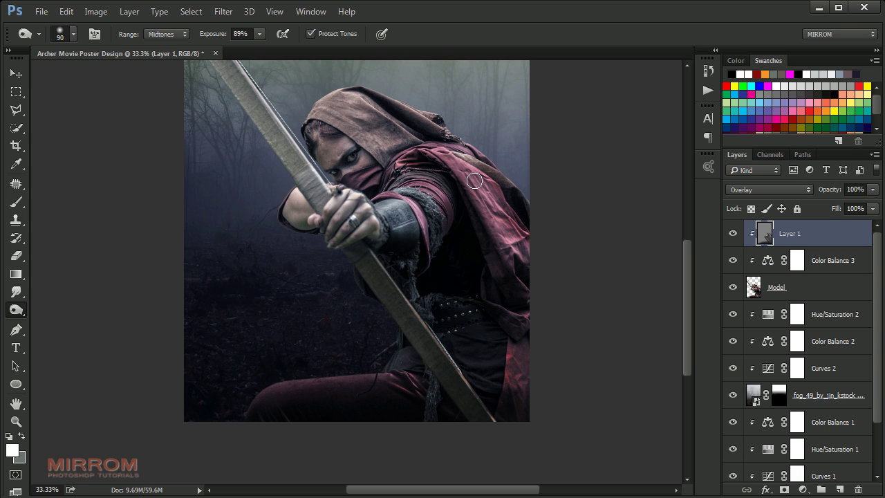
pyautogui.hotkey('ctrl', '+')
pyautogui.press('[')
pyautogui.press('[')
pyautogui.press('[')
pyautogui.moveTo(335, 246)
pyautogui.mouseDown()
pyautogui.moveTo(315, 316)
pyautogui.moveTo(343, 262)
pyautogui.moveTo(300, 336)
pyautogui.mouseUp()
pyautogui.press(']')
pyautogui.moveTo(369, 304)
pyautogui.mouseDown()
pyautogui.moveTo(248, 263)
pyautogui.moveTo(310, 284)
pyautogui.mouseUp()
pyautogui.press('[')
pyautogui.press('[')
# - Lower the burn exposure to 48% and darken the hood, face and eyes
pyautogui.scroll(2, 454, 257)
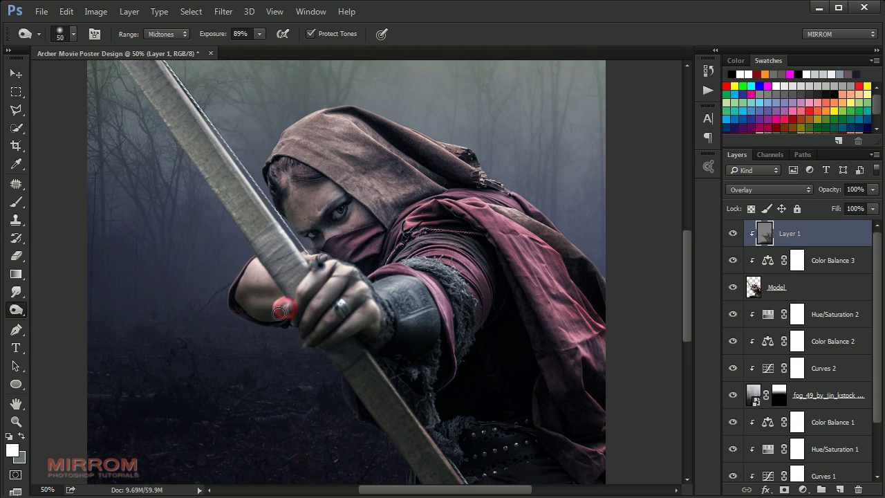
pyautogui.scroll(2, 277, 306)
pyautogui.press(']')
pyautogui.moveTo(284, 194)
pyautogui.mouseDown()
pyautogui.moveTo(376, 267)
pyautogui.moveTo(430, 257)
pyautogui.mouseUp()
pyautogui.press('[')
pyautogui.click(259, 34)
pyautogui.moveTo(256, 47); pyautogui.dragTo(231, 47)
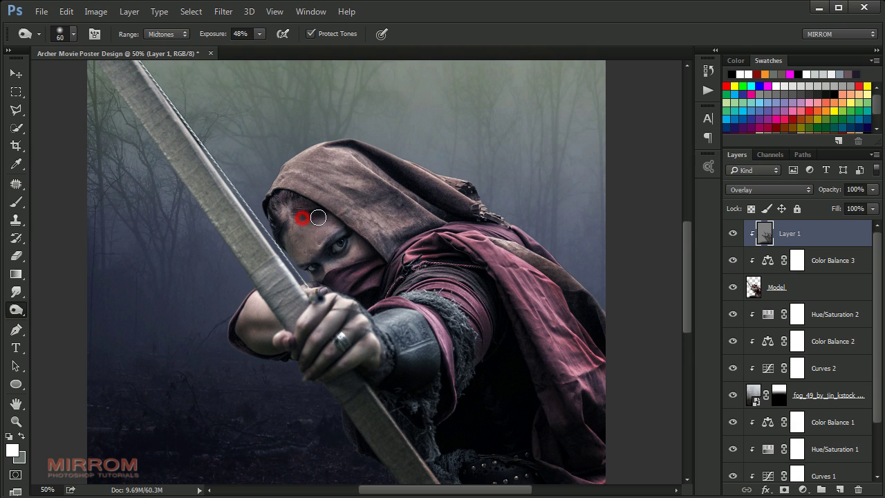
pyautogui.press(']')
pyautogui.moveTo(306, 200)
pyautogui.mouseDown()
pyautogui.moveTo(355, 263)
pyautogui.moveTo(331, 257)
pyautogui.mouseUp()
pyautogui.press('[')
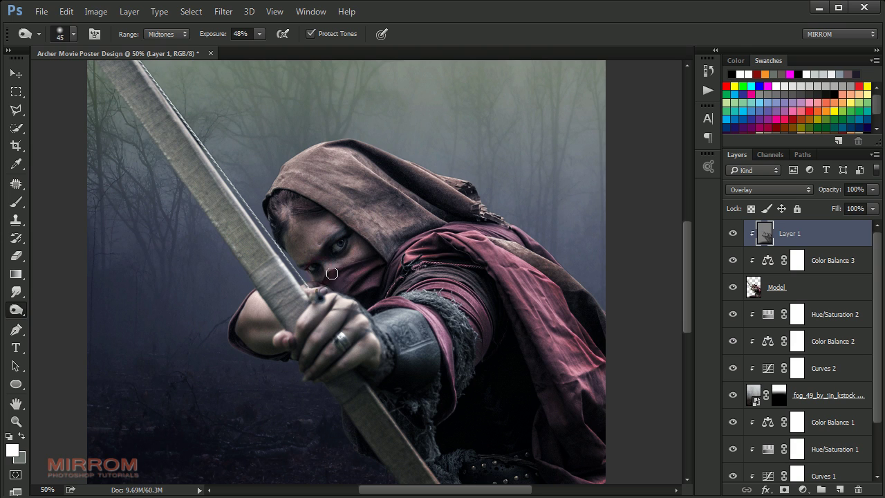
pyautogui.press(']')
pyautogui.moveTo(314, 179)
pyautogui.mouseDown()
pyautogui.moveTo(348, 191)
pyautogui.moveTo(396, 182)
pyautogui.moveTo(470, 203)
pyautogui.moveTo(313, 183)
pyautogui.mouseUp()
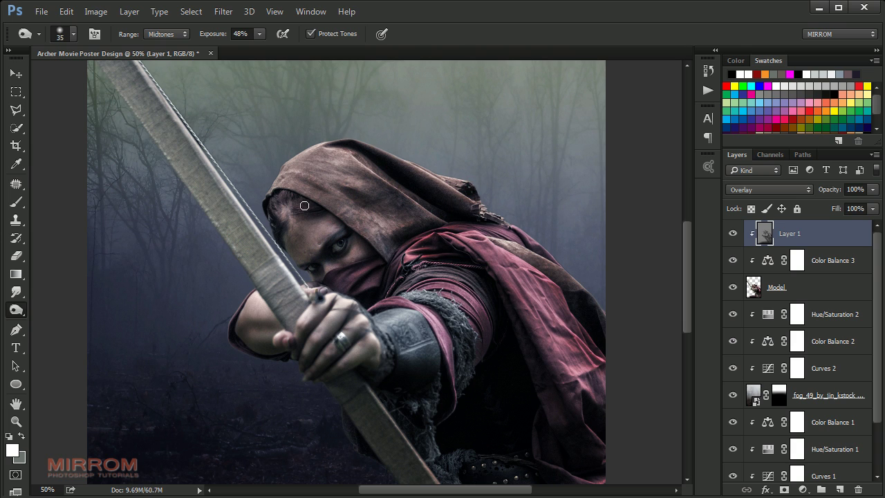
# - Raise the burn exposure to 92% and darken the bow
pyautogui.press('[')
pyautogui.press('[')
pyautogui.press('[')
pyautogui.hotkey('ctrl', '-')
pyautogui.hotkey('ctrl', '+')
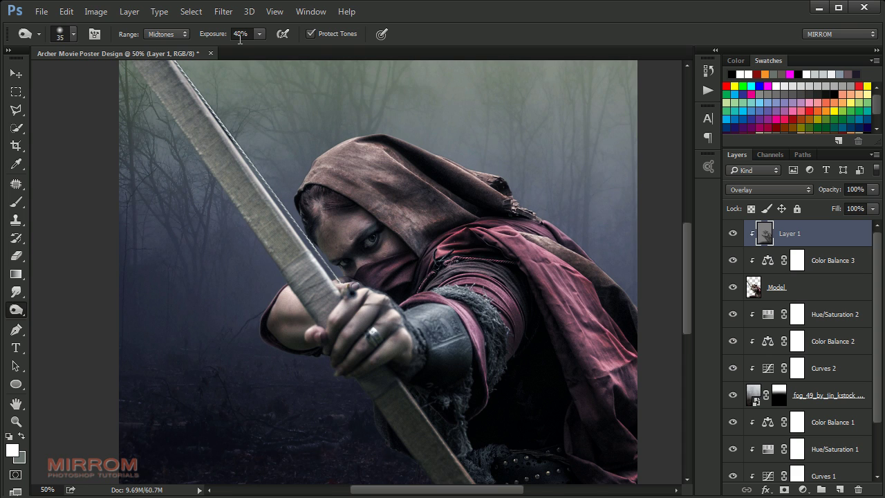
pyautogui.write('92')
pyautogui.press('Return')
pyautogui.hotkey('ctrl', '-')
pyautogui.press(']')
pyautogui.press(']')
pyautogui.press(']')
pyautogui.moveTo(198, 97)
pyautogui.mouseDown()
pyautogui.moveTo(329, 293)
pyautogui.moveTo(222, 131)
pyautogui.mouseUp()
# - Burn the archer's lower body with a 150 brush, then return to the Move tool
pyautogui.press(']')
pyautogui.press(']')
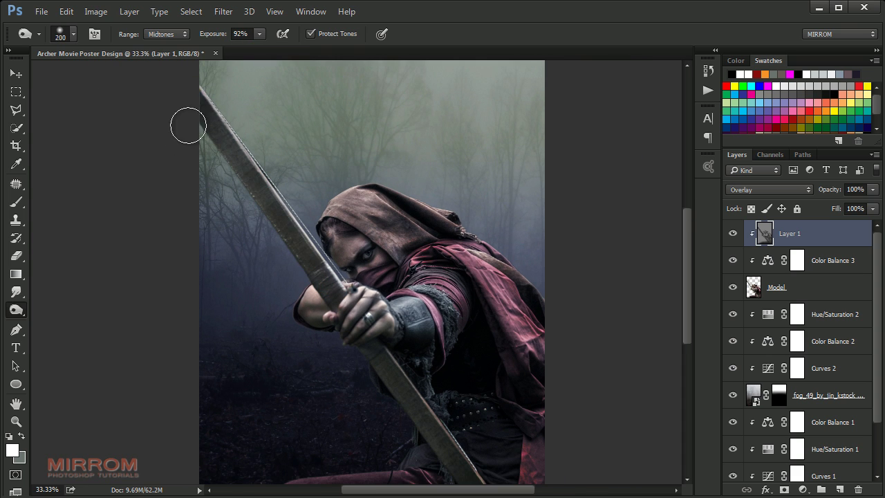
pyautogui.press('[')
pyautogui.moveTo(307, 277); pyautogui.dragTo(407, 387)
pyautogui.scroll(-2, 407, 387)
pyautogui.moveTo(512, 411); pyautogui.dragTo(435, 370)
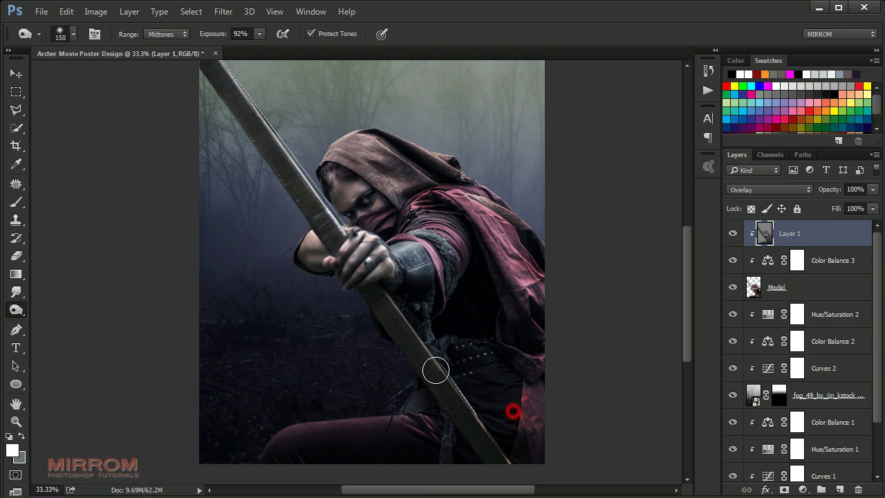
pyautogui.press('[')
pyautogui.press('v')
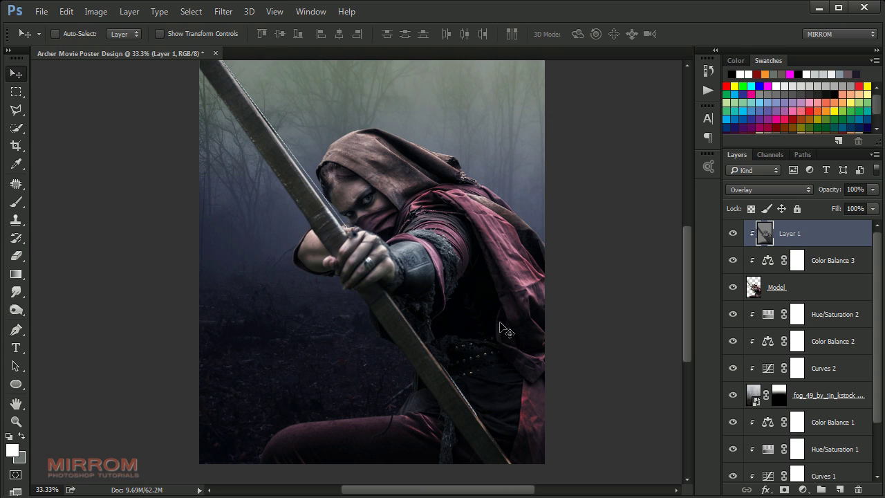
pyautogui.scroll(1, 474, 312)
pyautogui.scroll(-1, 474, 312)
# - With the Dodge tool at about 85% exposure, lighten the fog beside and above the hood
pyautogui.rightClick(22, 308)
pyautogui.click(76, 309)
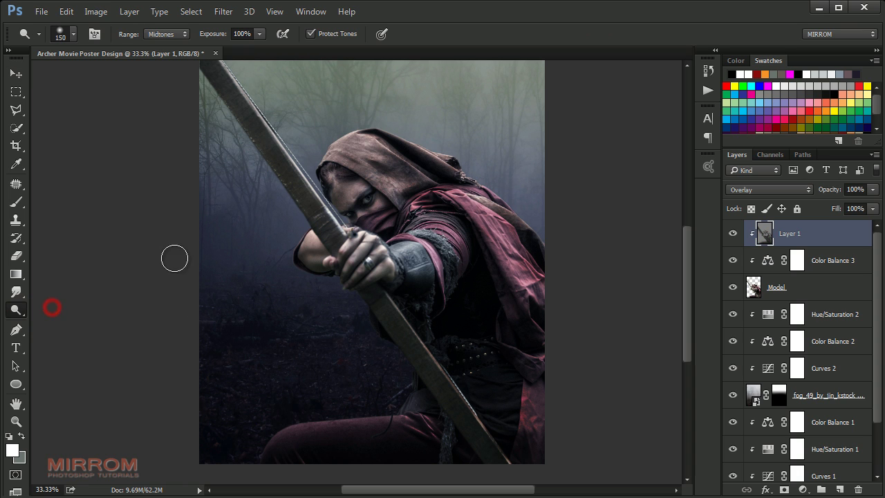
pyautogui.click(336, 105)
pyautogui.moveTo(259, 34); pyautogui.dragTo(250, 51)
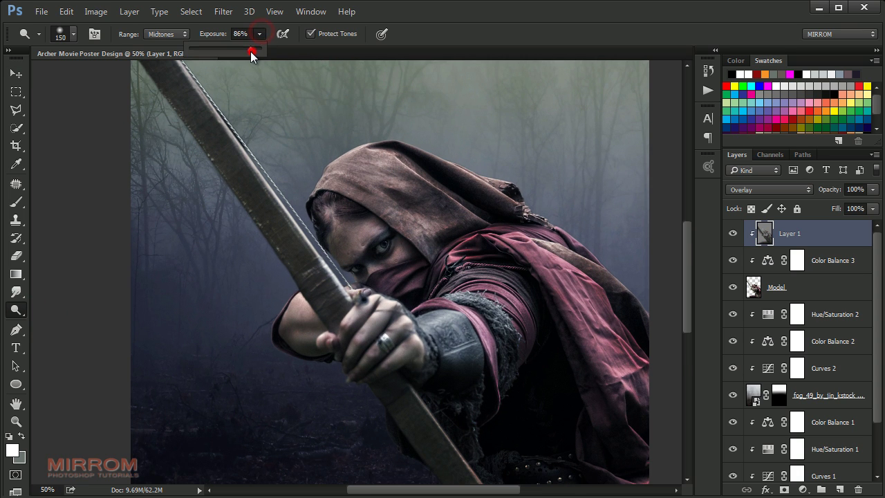
pyautogui.click(283, 88)
pyautogui.press('[')
pyautogui.click(300, 187)
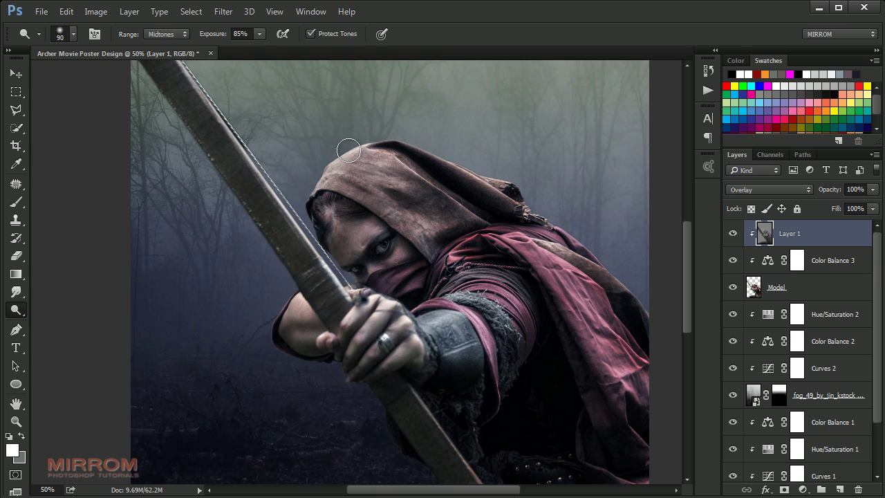
pyautogui.click(300, 182)
pyautogui.click(304, 172)
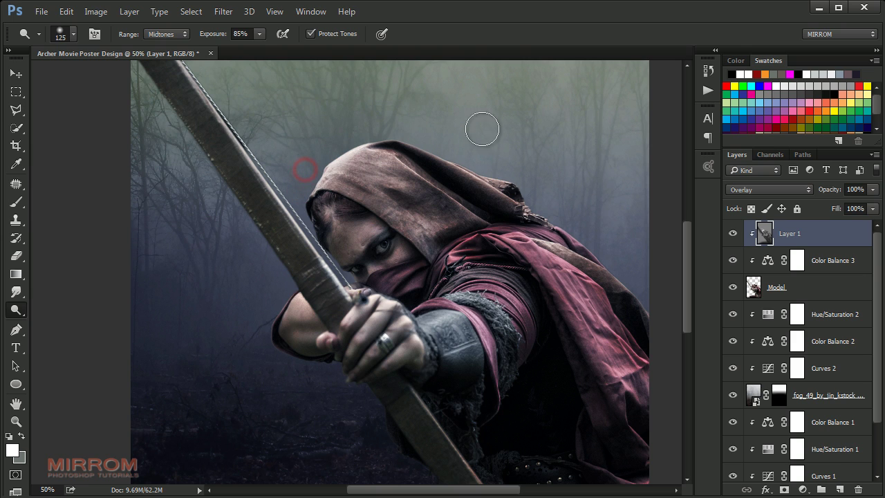
# - Lighten the area near the eye and the face with a small dodge brush
pyautogui.press('[')
pyautogui.press('[')
pyautogui.press('[')
pyautogui.moveTo(259, 34)
pyautogui.mouseDown()
pyautogui.moveTo(232, 48)
pyautogui.moveTo(298, 58)
pyautogui.mouseUp()
pyautogui.press('[')
pyautogui.press('[')
pyautogui.click(356, 227)
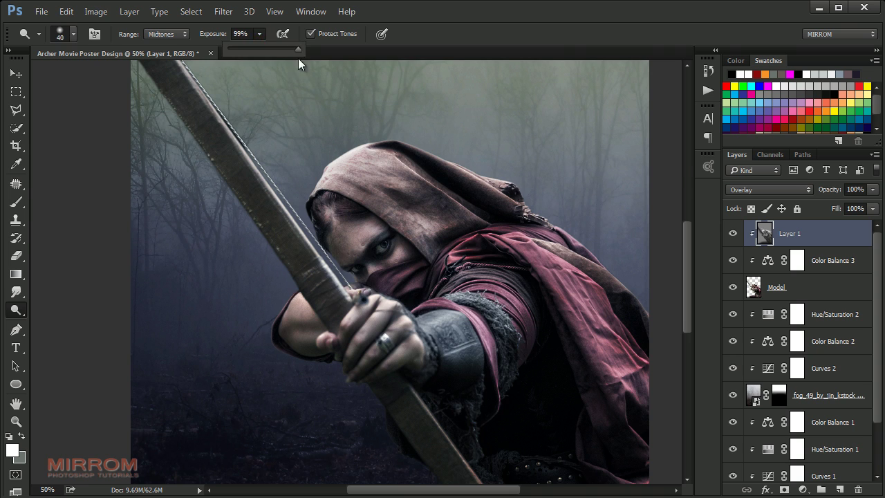
pyautogui.press('[')
pyautogui.press('[')
pyautogui.press('[')
pyautogui.hotkey('ctrl', '+')
pyautogui.hotkey('ctrl', '+')
pyautogui.press('[')
pyautogui.press('[')
pyautogui.press('[')
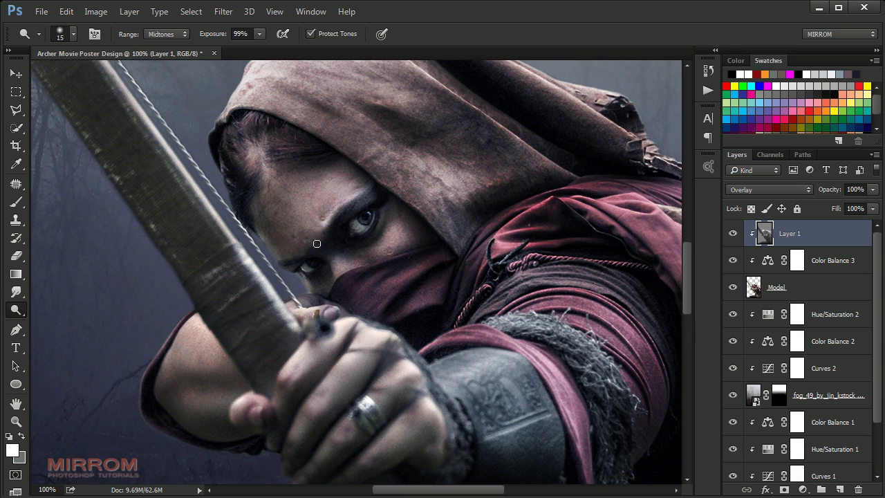
pyautogui.press('[')
pyautogui.press('[')
pyautogui.moveTo(387, 287); pyautogui.dragTo(440, 302)
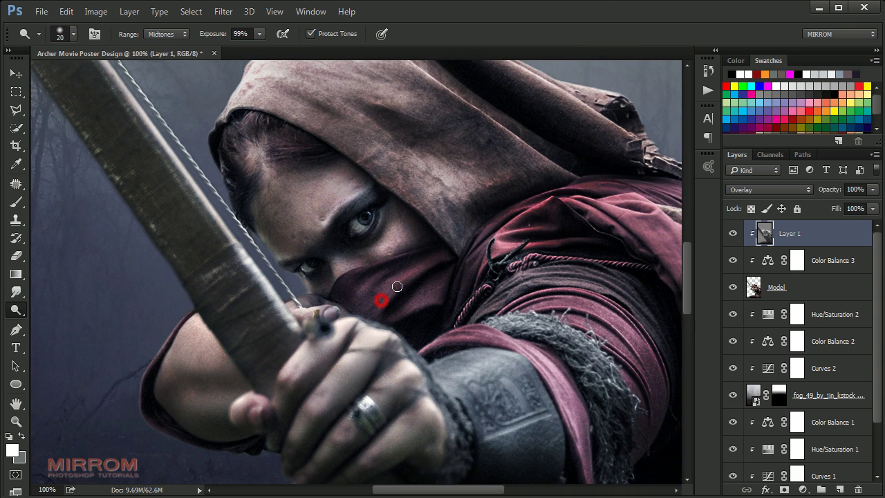
pyautogui.scroll(-3, 440, 302)
pyautogui.moveTo(181, 257); pyautogui.dragTo(234, 312)
# - Dodge the archer's arm, cloak and the length of the bow
pyautogui.press(']')
pyautogui.moveTo(553, 277)
pyautogui.mouseDown()
pyautogui.moveTo(511, 332)
pyautogui.moveTo(494, 256)
pyautogui.mouseUp()
pyautogui.moveTo(512, 207)
pyautogui.mouseDown()
pyautogui.moveTo(622, 235)
pyautogui.moveTo(595, 273)
pyautogui.mouseUp()
pyautogui.hotkey('ctrl', '-')
pyautogui.hotkey('ctrl', '-')
pyautogui.press(']')
pyautogui.press(']')
pyautogui.press(']')
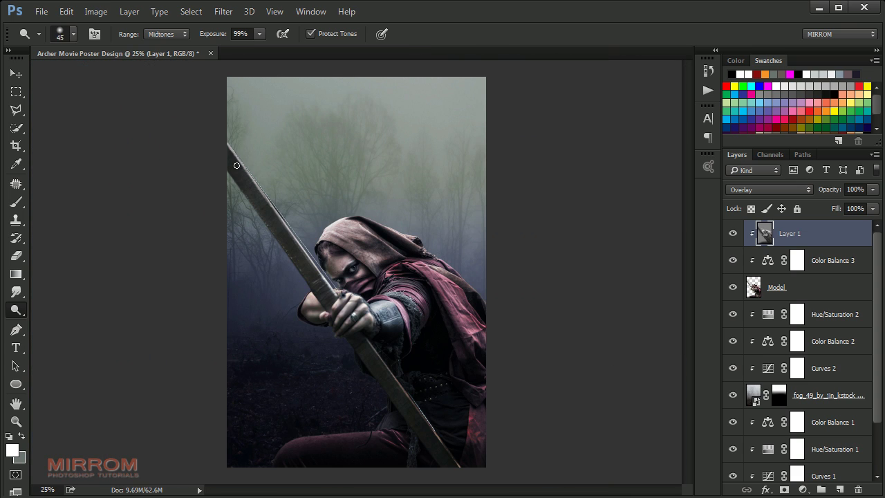
pyautogui.moveTo(232, 145); pyautogui.dragTo(400, 386)
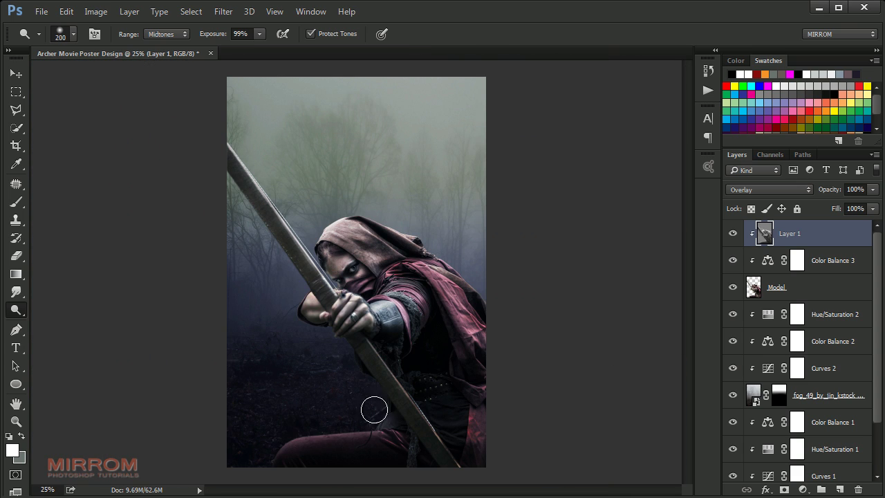
# - Toggle Layer 1's visibility to compare the dodging, then select its opacity value
pyautogui.hotkey('ctrl', '+')
pyautogui.press('[')
pyautogui.press('[')
pyautogui.press('[')
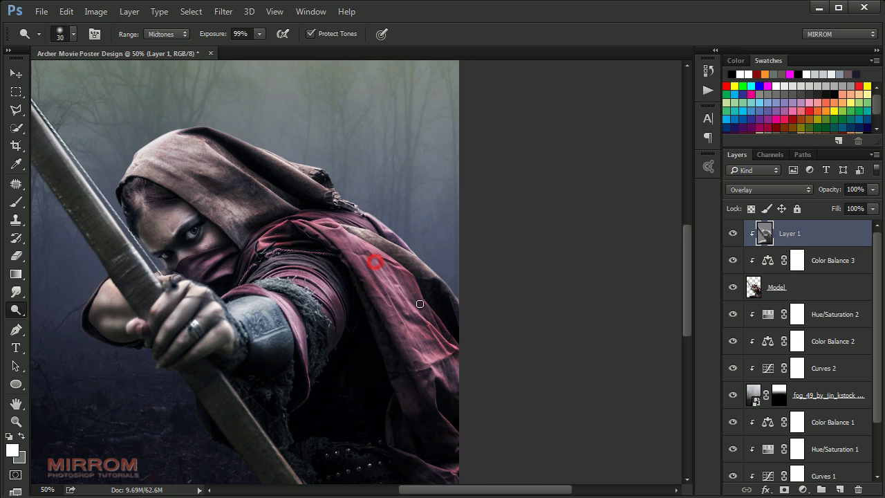
pyautogui.scroll(-3, 450, 375)
pyautogui.scroll(-3, 361, 316)
pyautogui.hotkey('ctrl', '0')
pyautogui.click(732, 232)
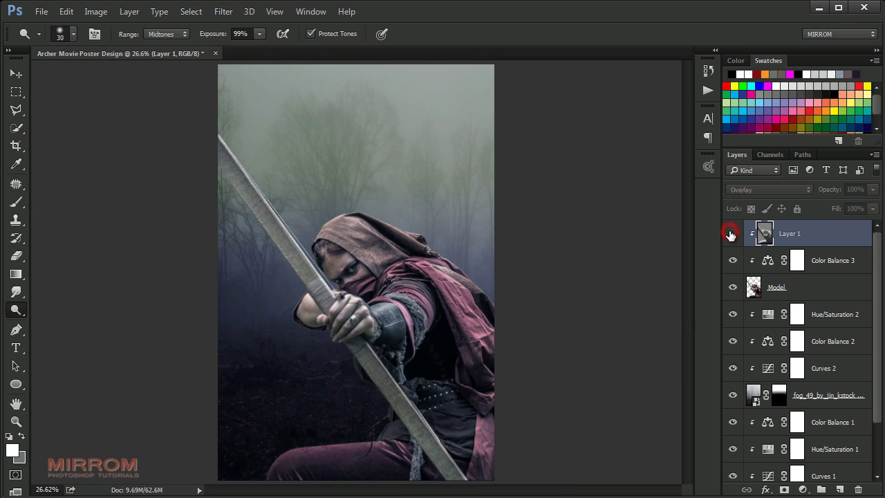
pyautogui.click(732, 233)
pyautogui.click(836, 193)
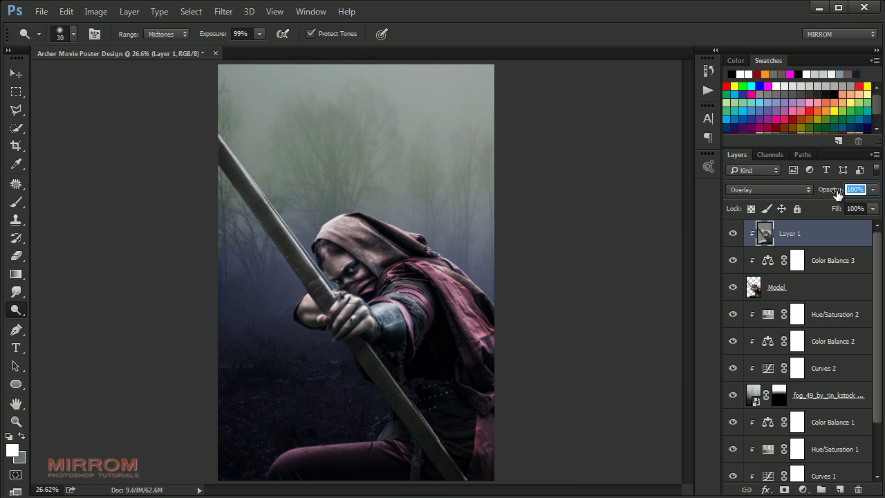
# - Darken the lower cloak with a 250 px Burn brush, then cut the brush to 125
pyautogui.press('Return')
pyautogui.rightClick(16, 309)
pyautogui.click(69, 322)
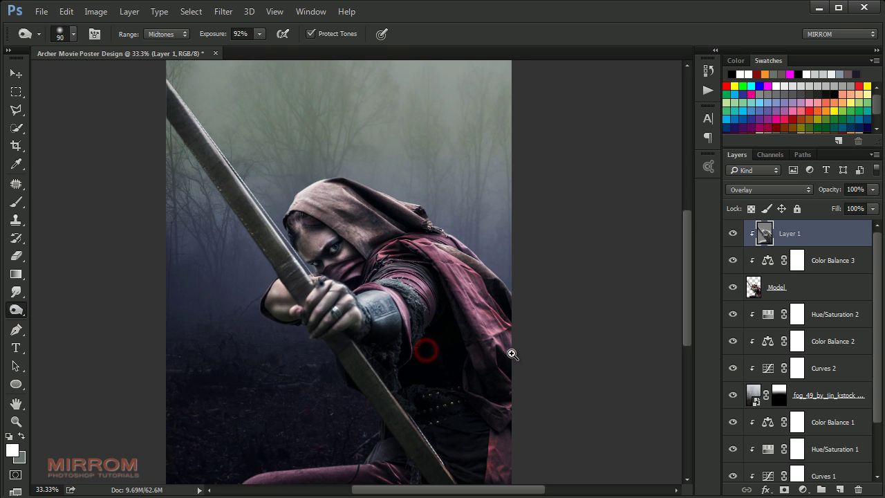
pyautogui.scroll(1, 424, 349)
pyautogui.press(']')
pyautogui.press(']')
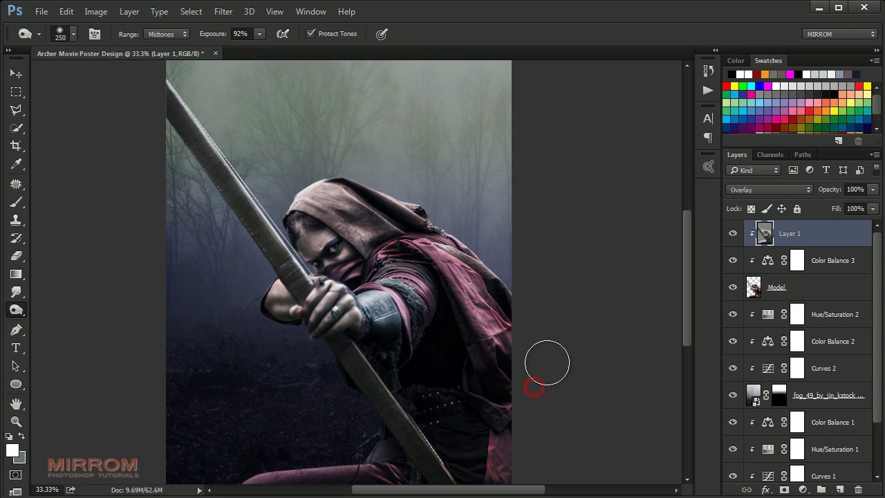
pyautogui.moveTo(504, 393); pyautogui.dragTo(474, 348)
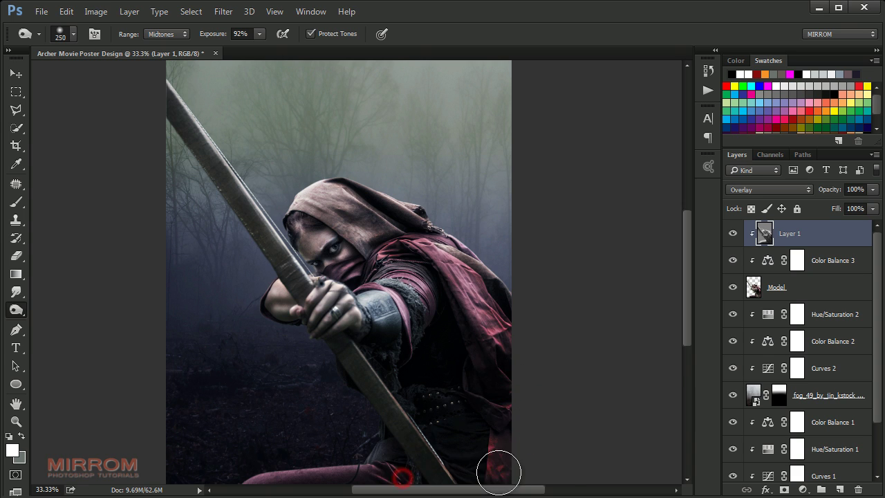
pyautogui.scroll(-5, 500, 470)
pyautogui.scroll(4, 553, 297)
pyautogui.press('[')
pyautogui.press('[')
pyautogui.press('[')
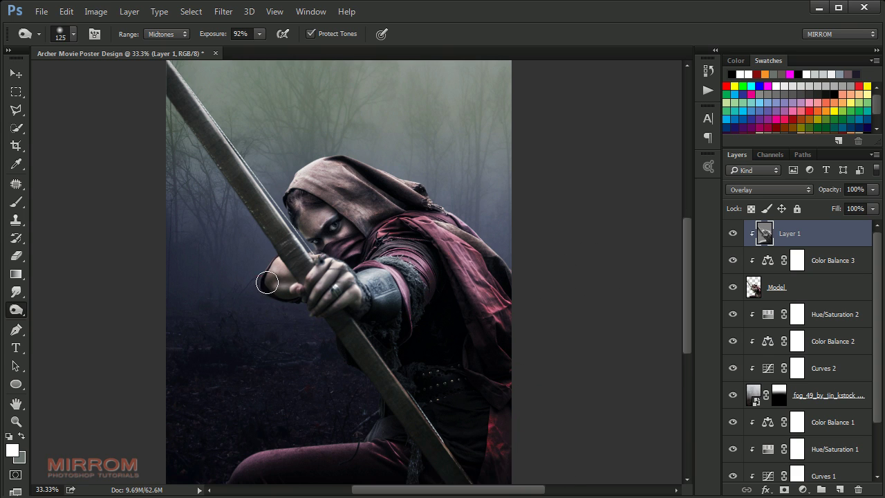
pyautogui.hotkey('ctrl', '0')
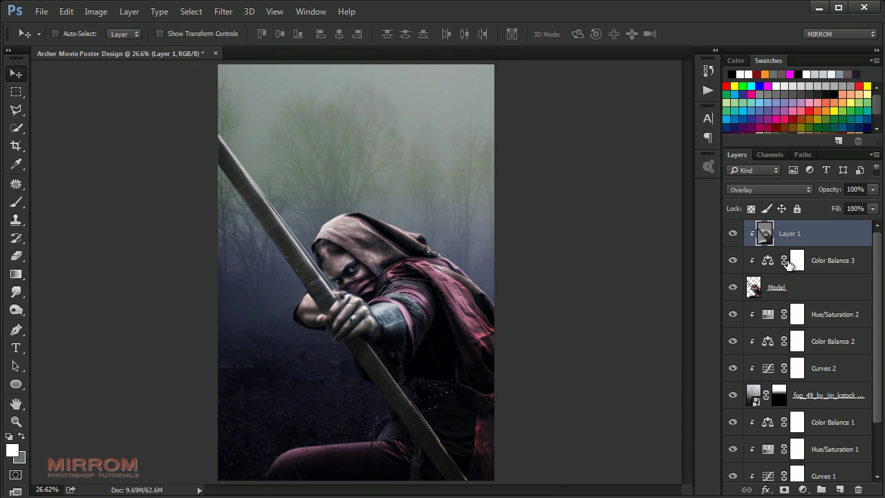
# - Lightly burn the hood with Exposure lowered to 34%
pyautogui.click(16, 309)
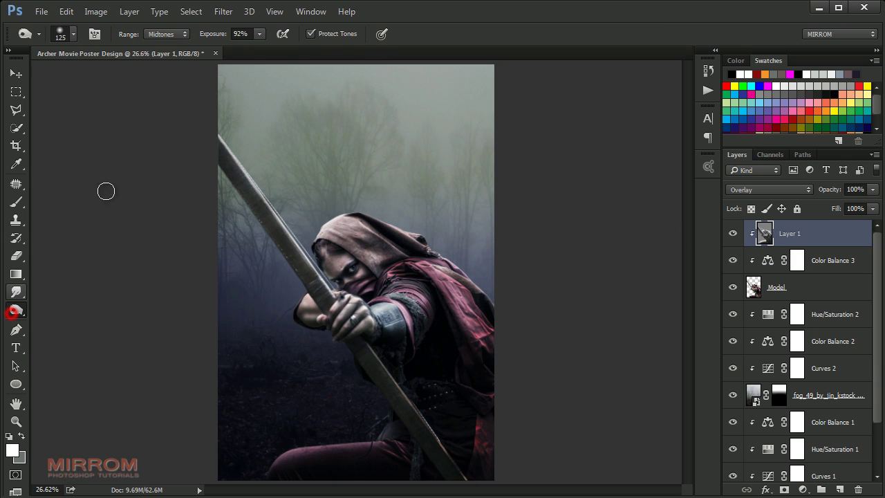
pyautogui.click(259, 33)
pyautogui.moveTo(224, 46); pyautogui.dragTo(219, 49)
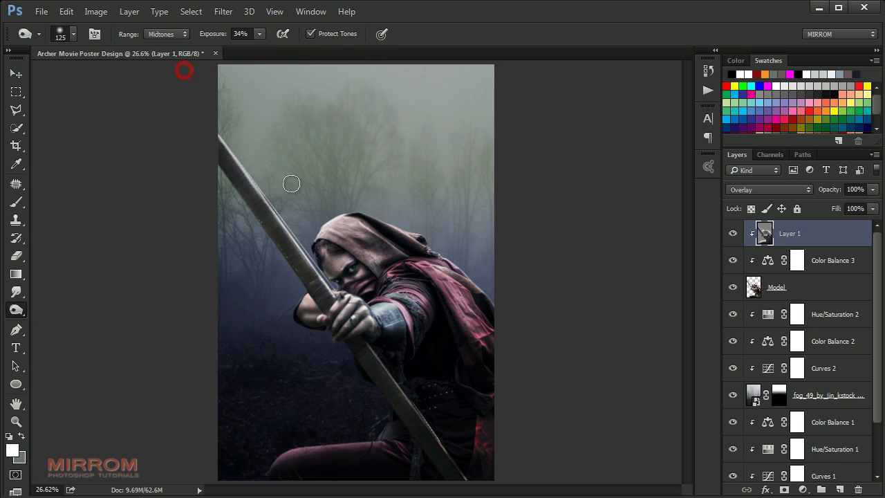
pyautogui.moveTo(382, 261)
pyautogui.mouseDown()
pyautogui.moveTo(380, 247)
pyautogui.moveTo(377, 266)
pyautogui.mouseUp()
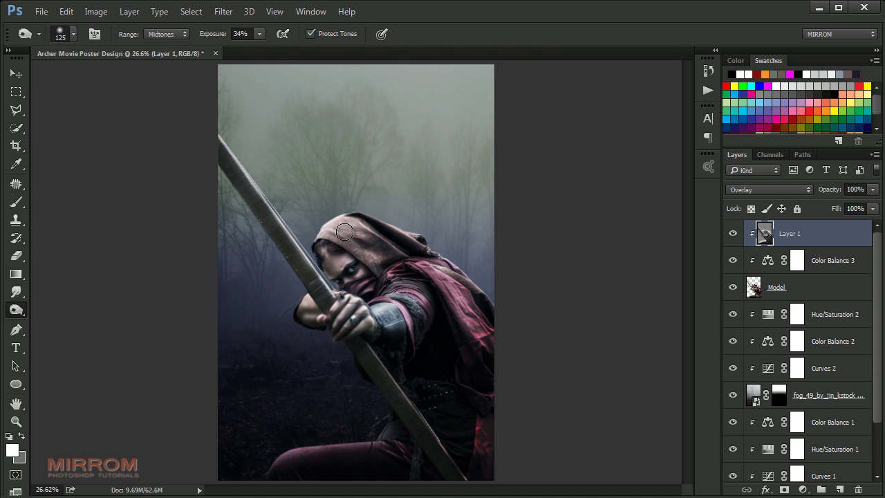
pyautogui.moveTo(344, 231); pyautogui.dragTo(369, 232)
# - Save the poster as Archer Movie Poster Design.psd and add an empty Layer 2
pyautogui.press('v')
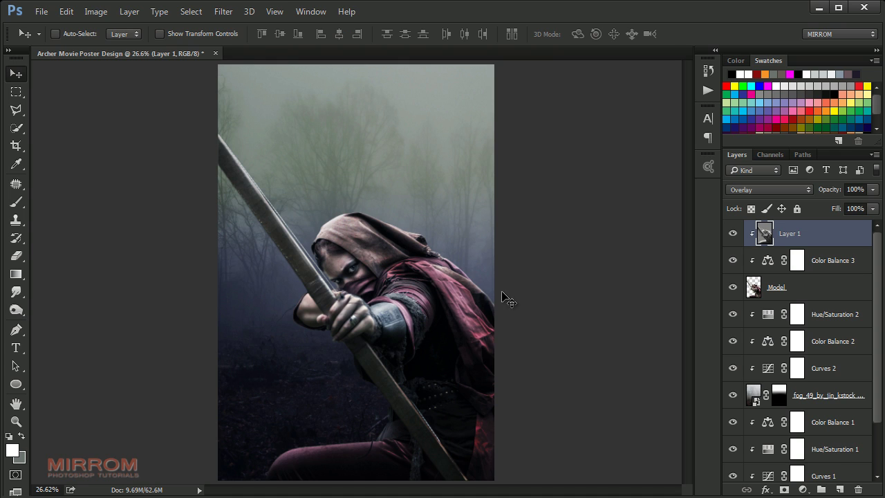
pyautogui.hotkey('ctrl', 's')
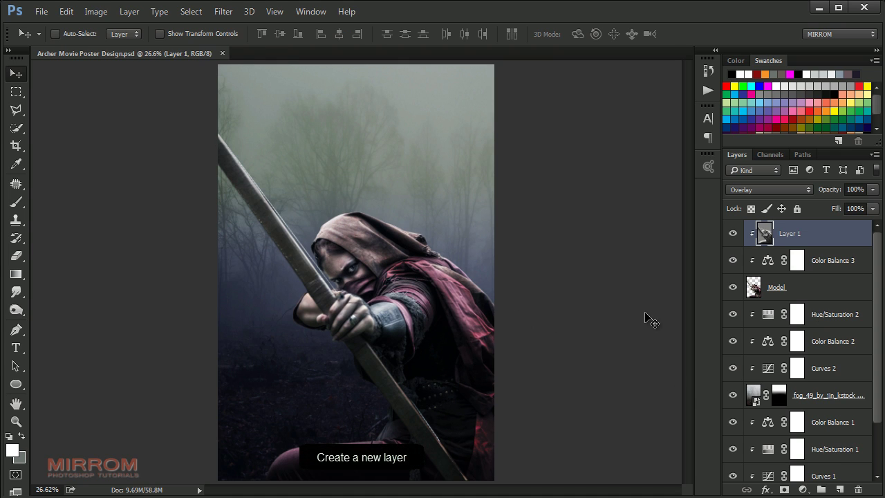
pyautogui.click(834, 490)
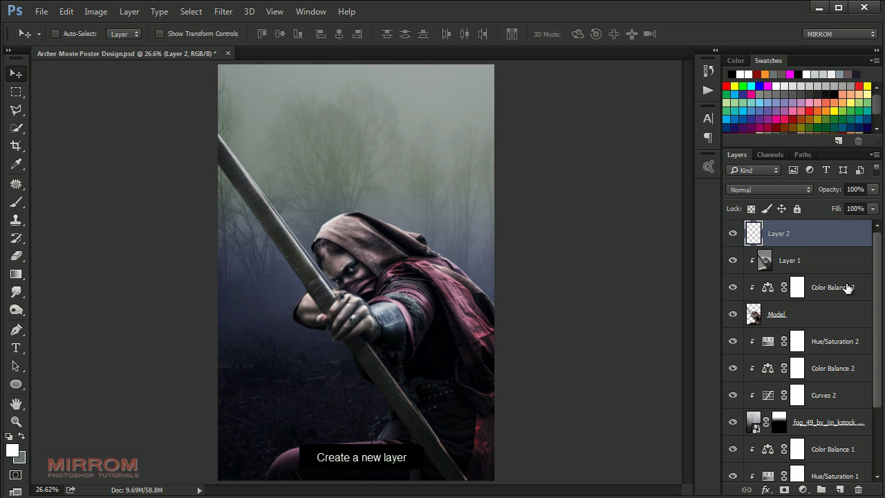
# - Zoom to 50% and set the foreground colour to orange f7942b
pyautogui.click(876, 115)
pyautogui.hotkey('ctrl', '+')
pyautogui.hotkey('ctrl', '+')
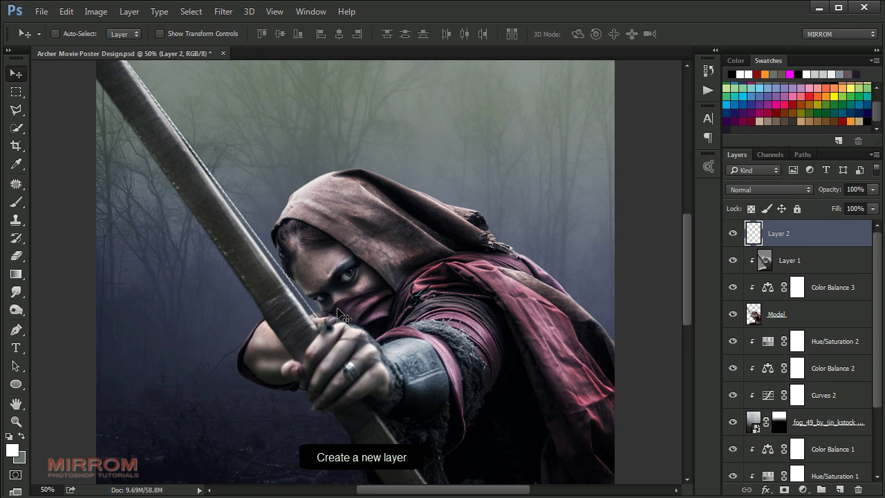
pyautogui.click(12, 450)
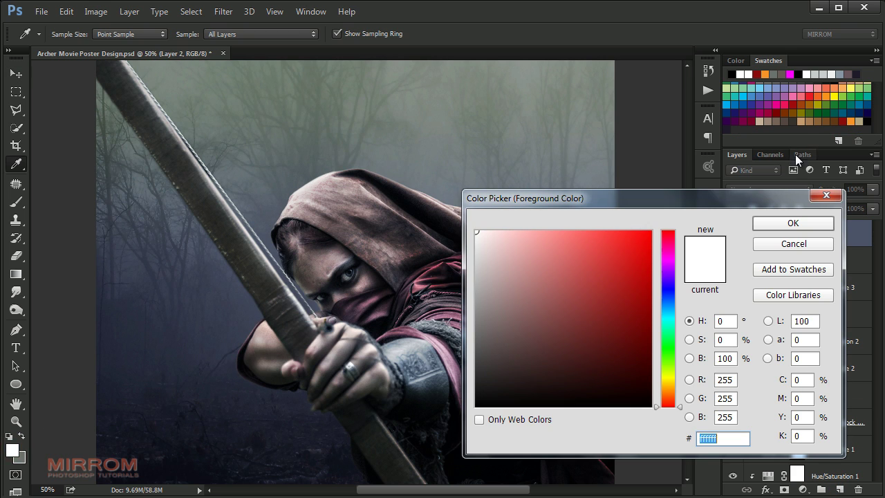
pyautogui.click(851, 120)
pyautogui.click(793, 223)
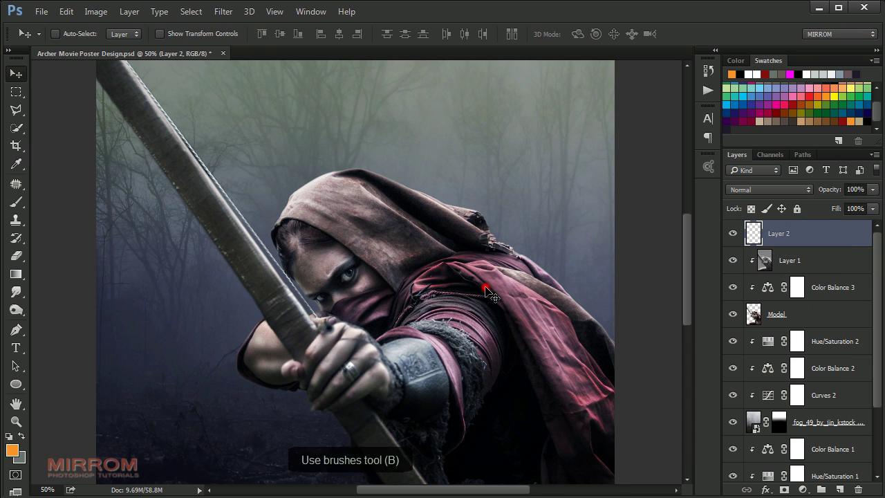
# - Paint the archer's eye orange with a small brush on Layer 2
pyautogui.press('b')
pyautogui.press('[')
pyautogui.press('[')
pyautogui.press('[')
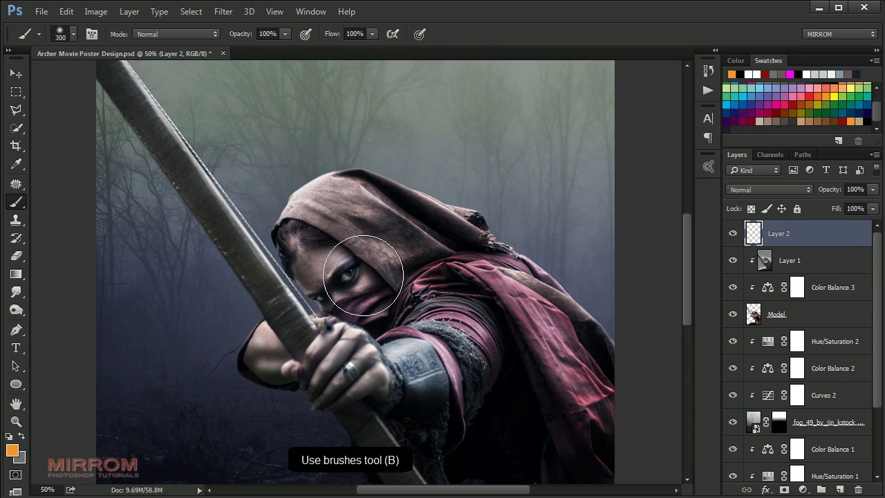
pyautogui.press('[')
pyautogui.press('[')
pyautogui.press('[')
pyautogui.press('[')
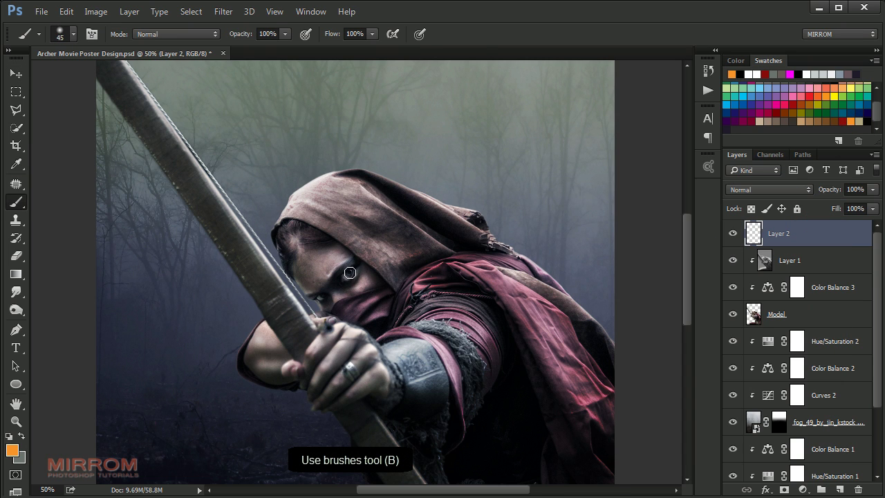
pyautogui.click(350, 273)
# - Set Layer 2 to Soft Light and duplicate it as Layer 2 copy
pyautogui.press('v')
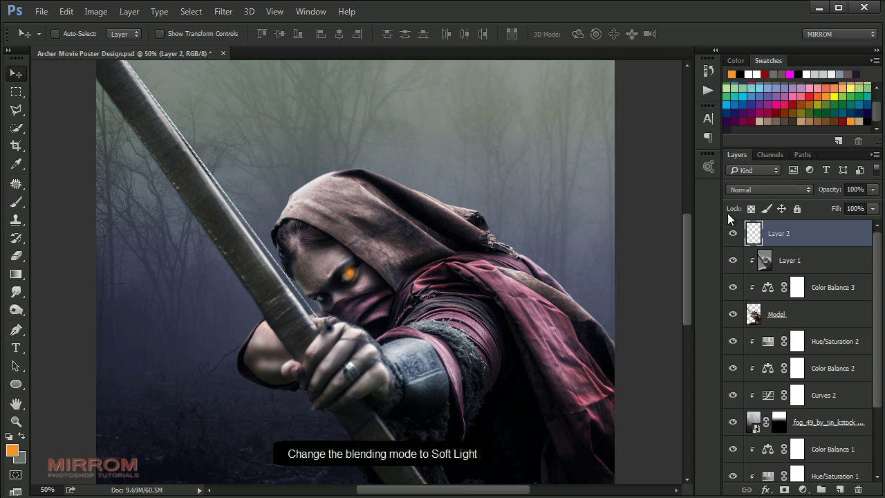
pyautogui.click(749, 189)
pyautogui.click(742, 355)
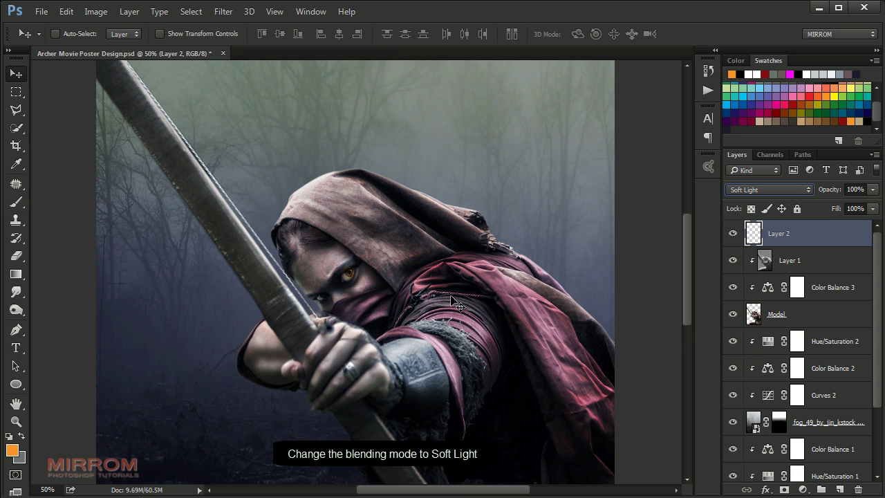
pyautogui.scroll(3, 349, 273)
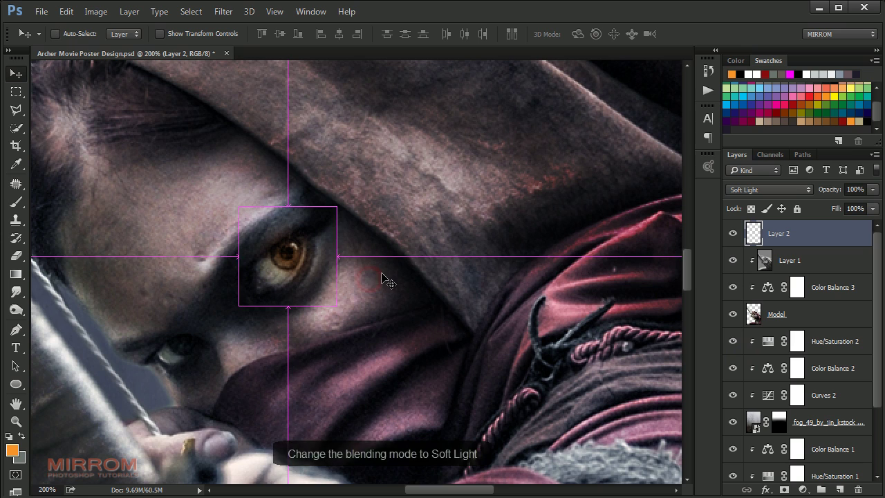
pyautogui.hotkey('ctrl', 'j')
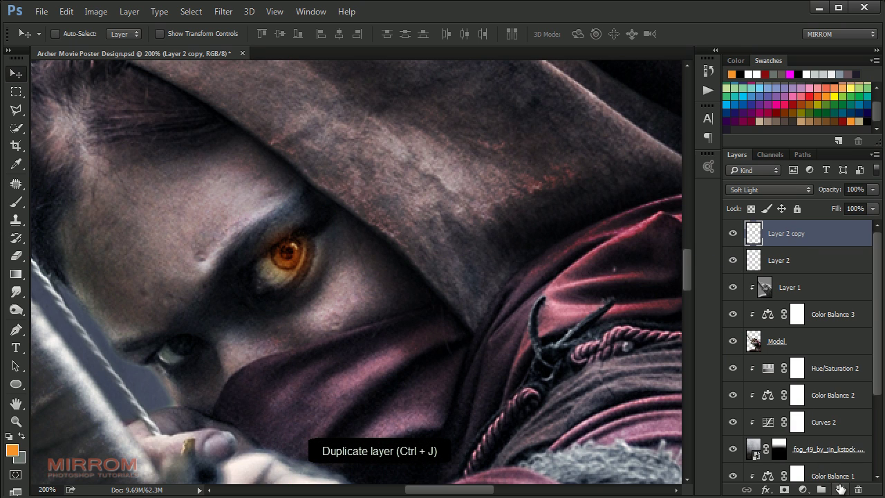
# - Paint dark red over the eye on new Layer 3 and blend it in Overlay
pyautogui.click(840, 488)
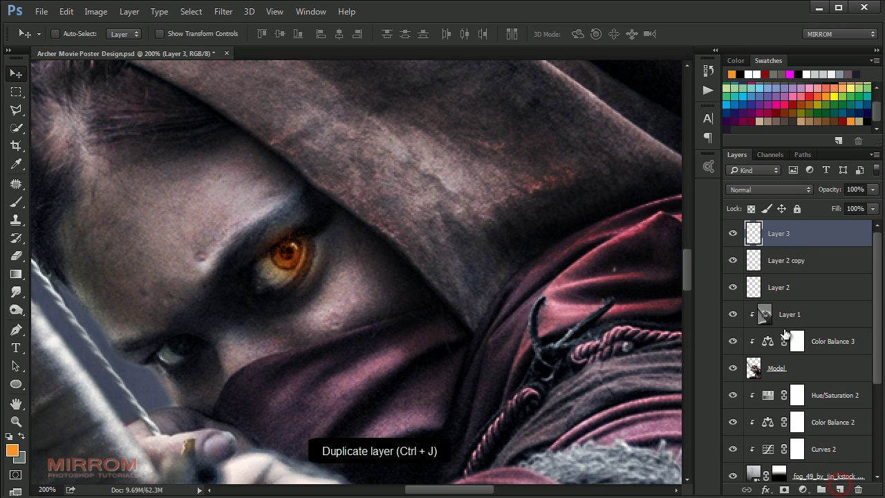
pyautogui.click(841, 121)
pyautogui.press('b')
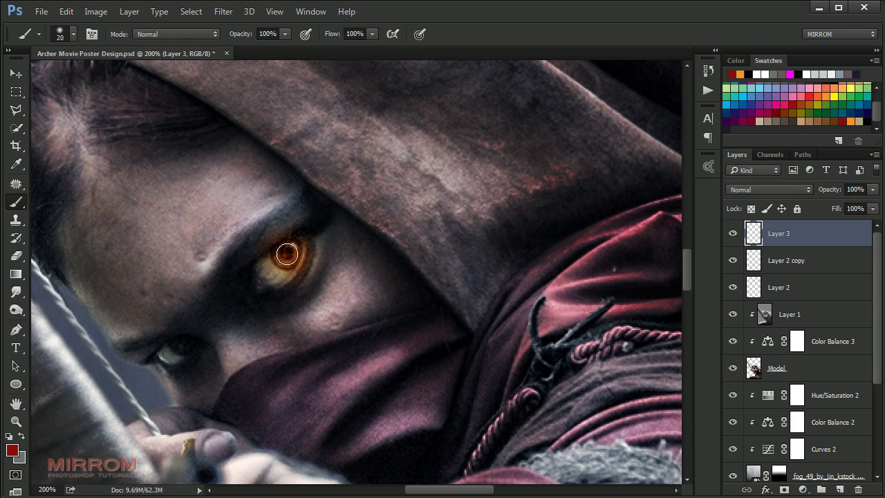
pyautogui.press('v')
pyautogui.click(768, 190)
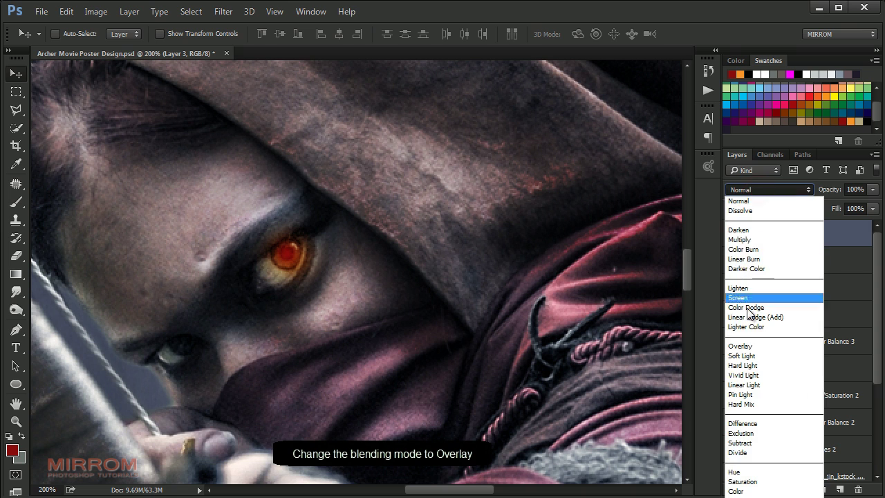
pyautogui.click(743, 343)
# - Select Layer 3, Layer 2 copy and Layer 2 and group them as Group 1
pyautogui.hotkey('ctrl', '0')
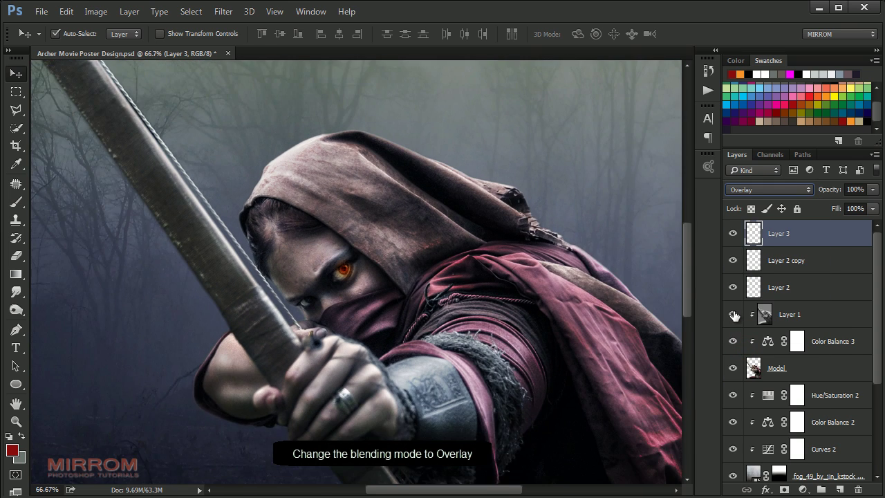
pyautogui.hotkey('ctrl', '1')
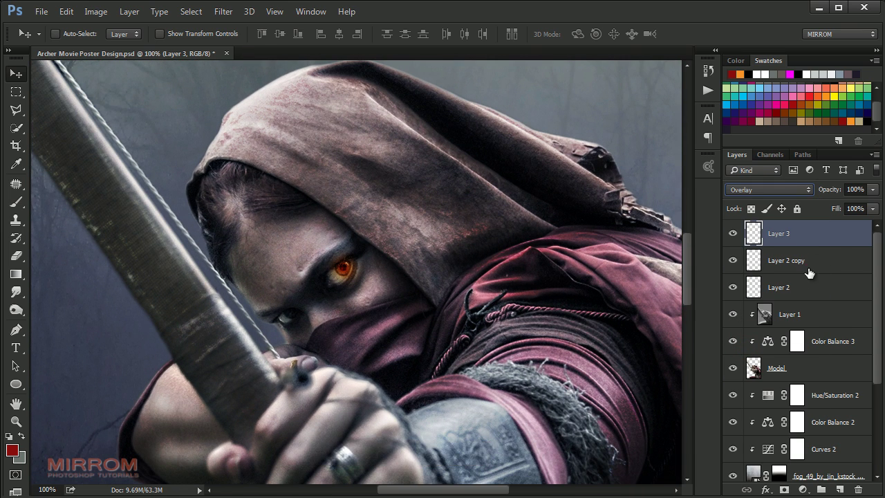
pyautogui.keyDown('ctrl'); pyautogui.click(806, 262); pyautogui.keyUp('ctrl')
pyautogui.keyDown('ctrl'); pyautogui.click(799, 286); pyautogui.keyUp('ctrl')
pyautogui.hotkey('ctrl', 'g')
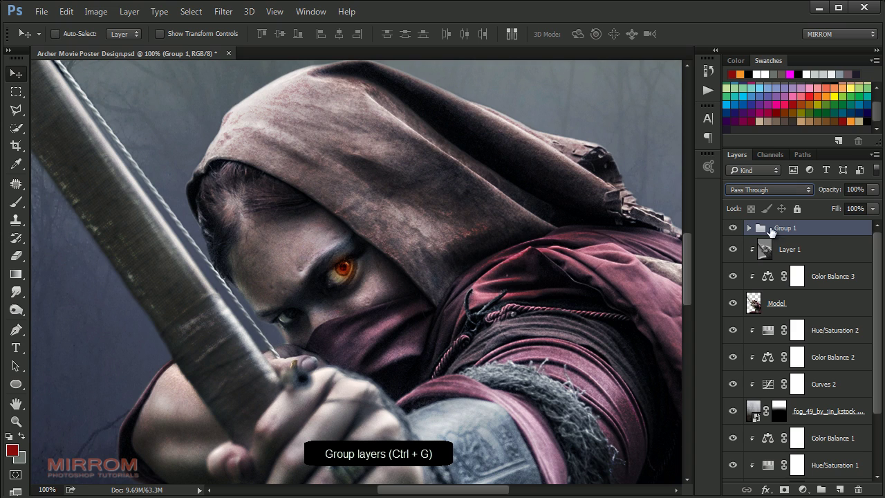
# - Duplicate Group 1 onto the archer's other eye and add a layer mask
pyautogui.hotkey('ctrl', 'j')
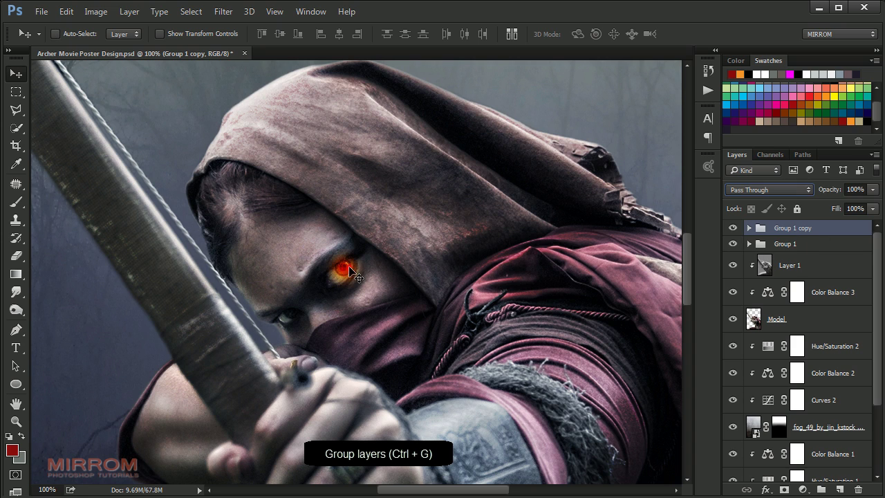
pyautogui.moveTo(352, 273); pyautogui.dragTo(300, 319)
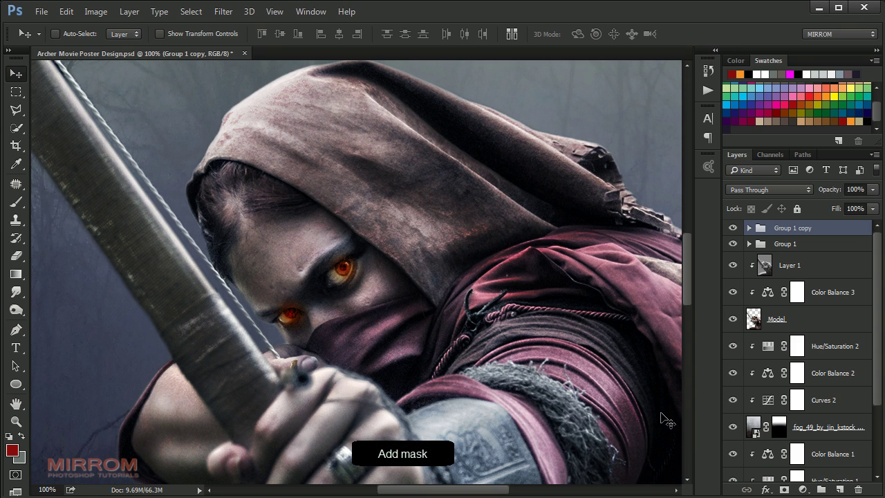
pyautogui.click(784, 489)
# - Clean up the copy's mask with a 10 px brush and zoom out
pyautogui.scroll(1, 296, 308)
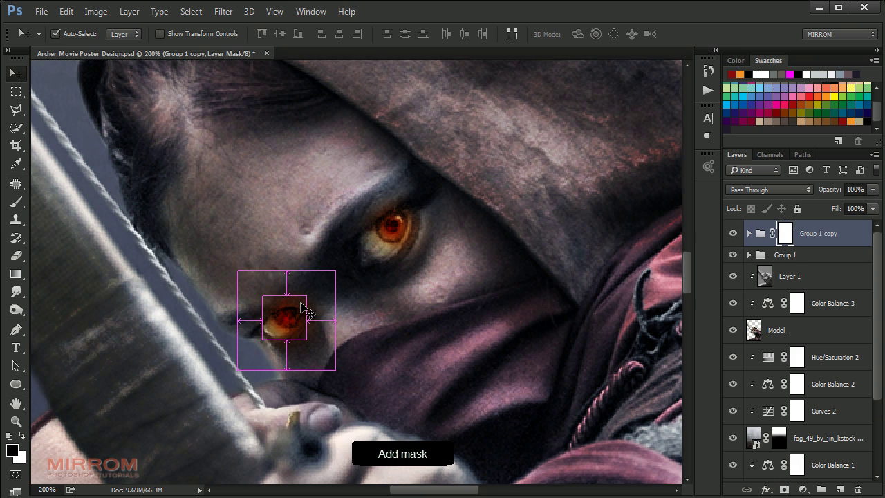
pyautogui.press('b')
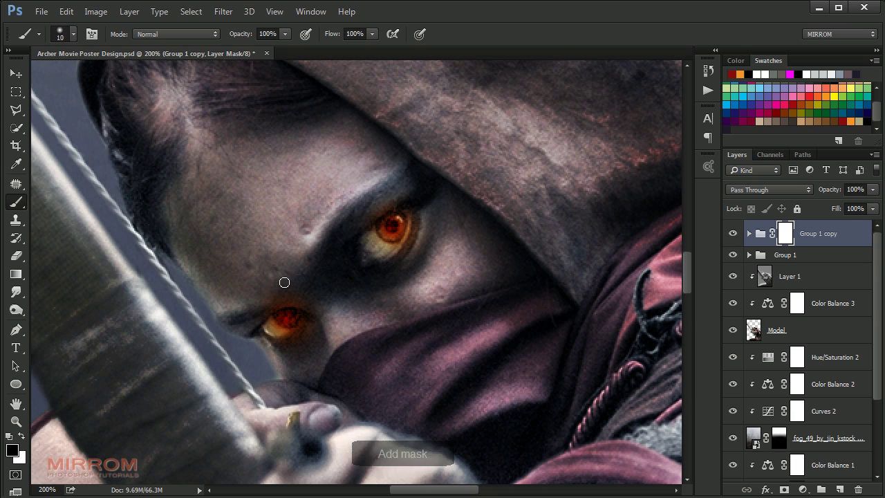
pyautogui.press('[')
pyautogui.press('[')
pyautogui.click(312, 297)
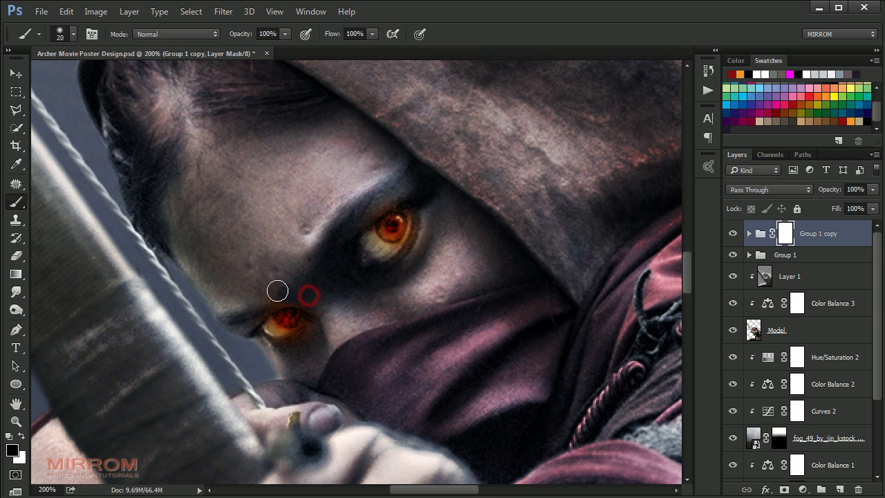
pyautogui.click(258, 310)
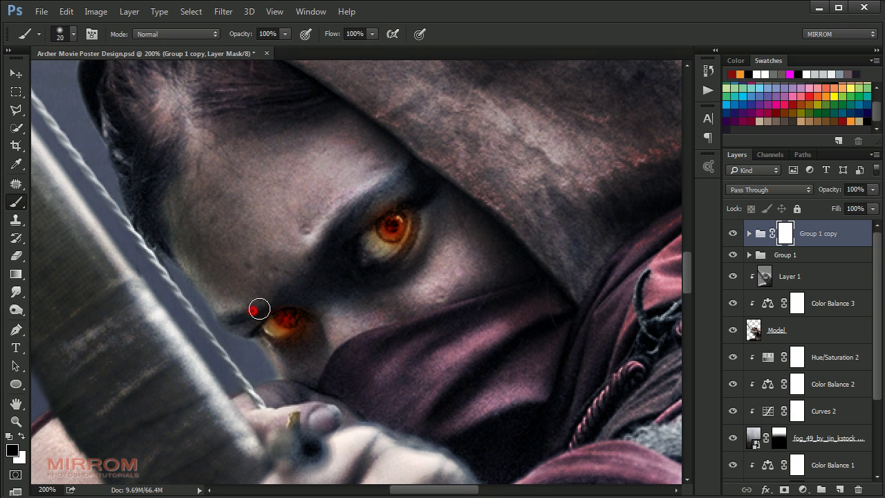
pyautogui.click(264, 353)
pyautogui.hotkey('ctrl', '-')
pyautogui.hotkey('ctrl', '-')
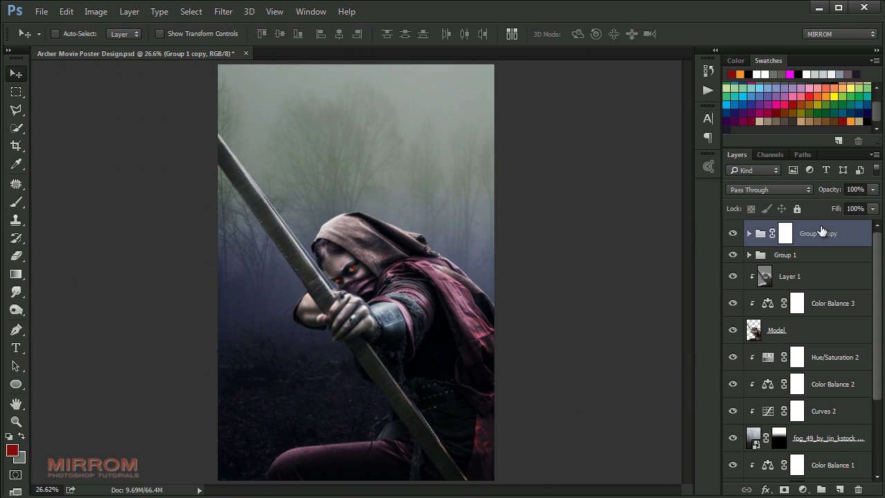
# - Add a Color Lookup adjustment using Soft_Warming.look, blended in Hue mode
pyautogui.click(802, 490)
pyautogui.click(840, 396)
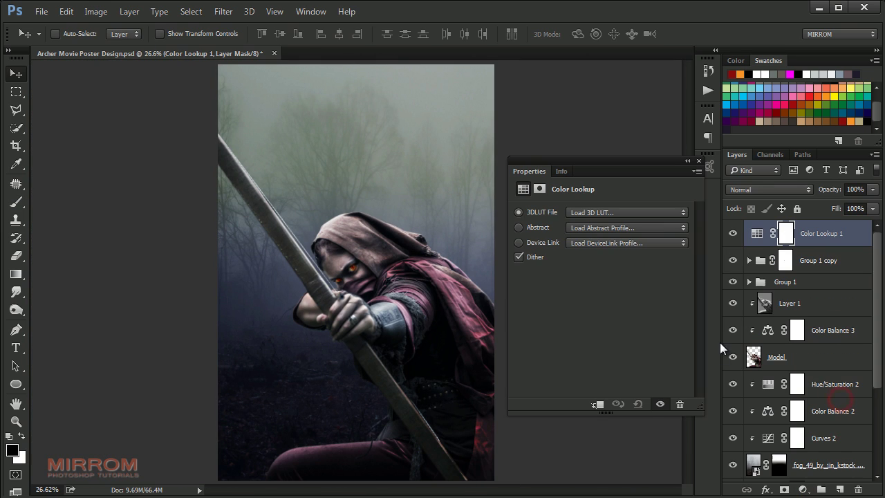
pyautogui.click(661, 212)
pyautogui.scroll(-2, 750, 219)
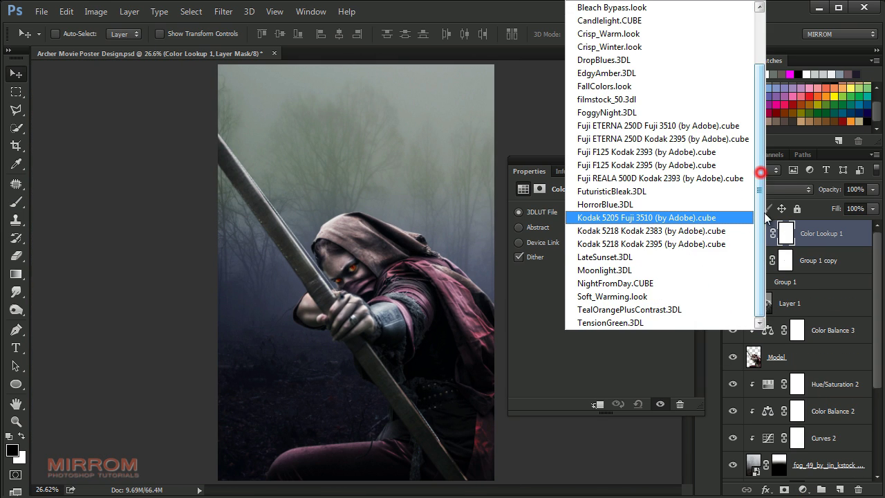
pyautogui.click(671, 283)
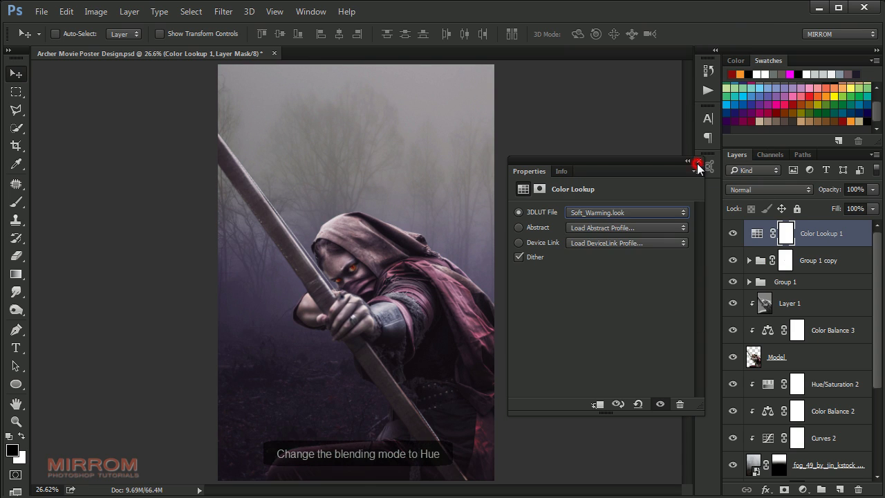
pyautogui.click(692, 163)
pyautogui.click(790, 189)
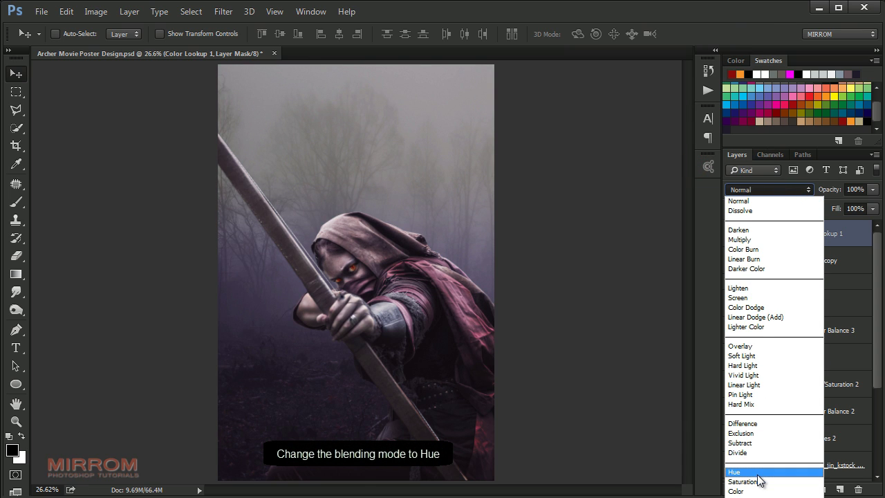
pyautogui.click(734, 471)
pyautogui.click(732, 235)
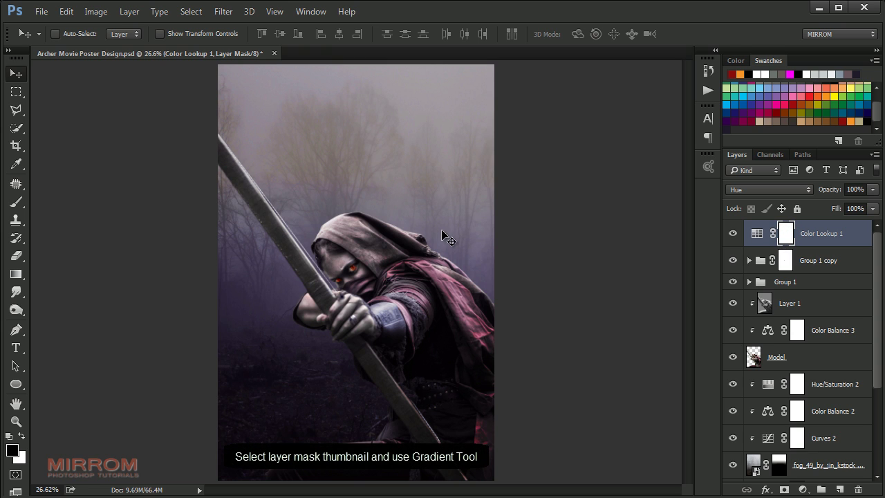
# - Draw a gradient on the Color Lookup mask so the effect fades out
pyautogui.click(16, 274)
pyautogui.click(63, 275)
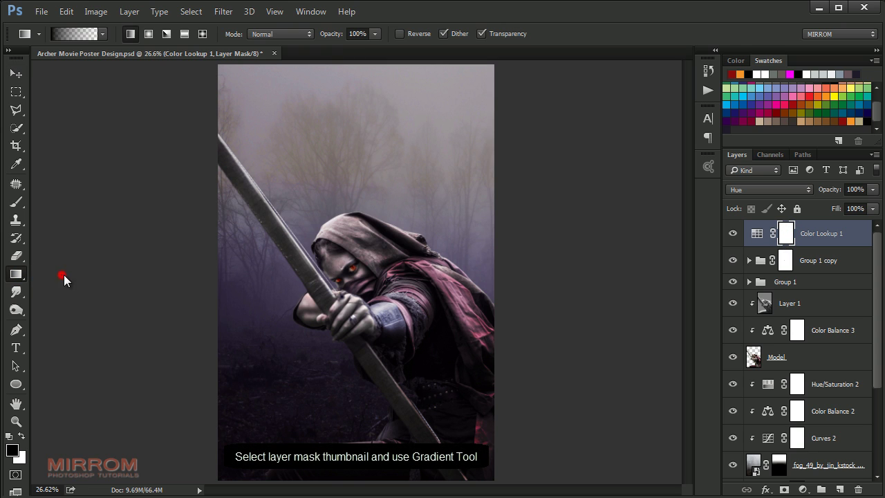
pyautogui.moveTo(218, 66); pyautogui.dragTo(359, 238)
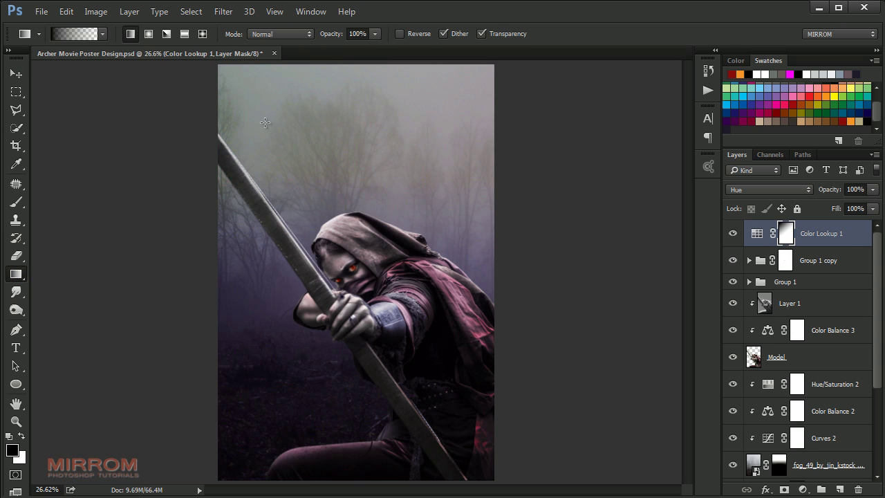
pyautogui.moveTo(212, 69); pyautogui.dragTo(403, 293)
pyautogui.press('v')
pyautogui.click(733, 233)
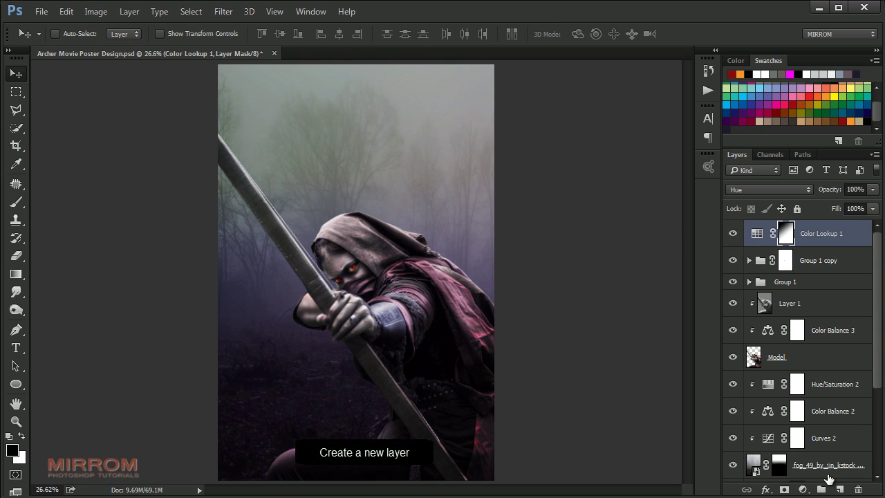
# - Create Layer 4 and load the 1503 smoke brush in orange
pyautogui.click(838, 487)
pyautogui.click(850, 121)
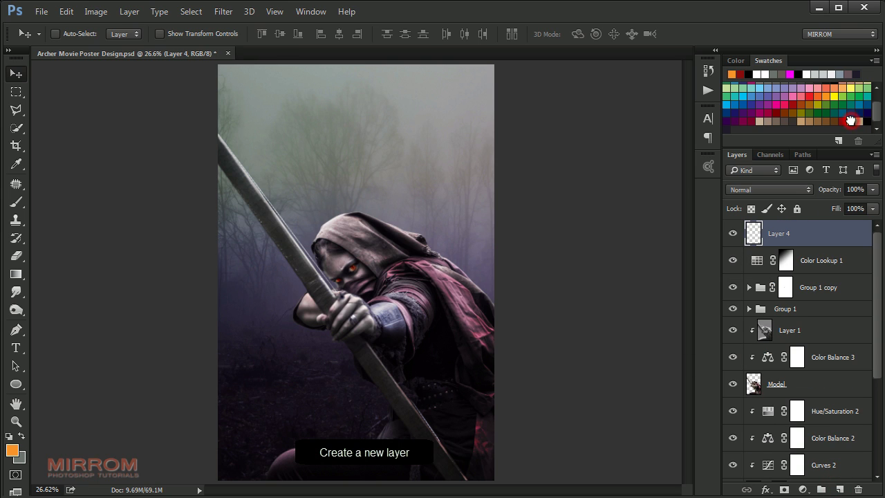
pyautogui.press('b')
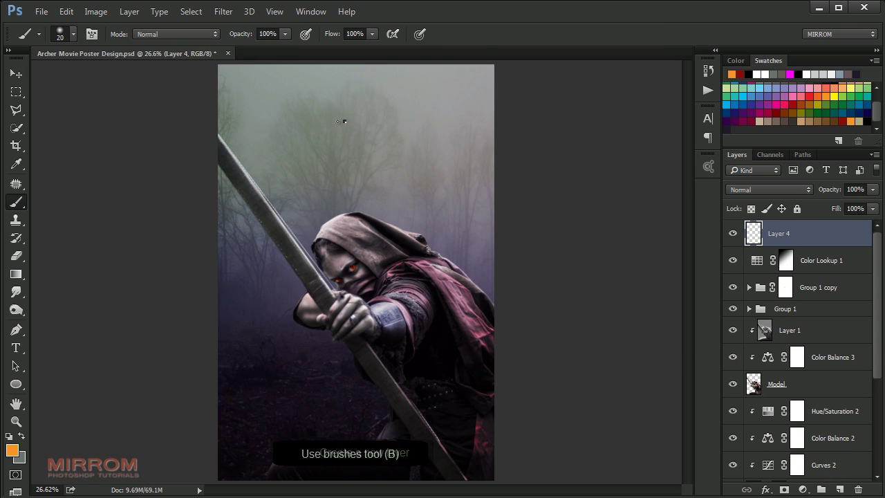
pyautogui.rightClick(345, 122)
pyautogui.click(365, 247)
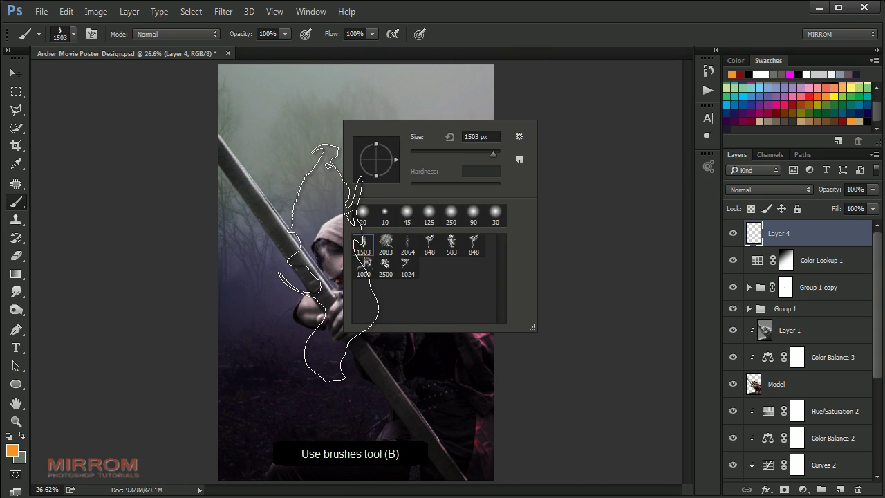
# - Paint orange smoke along the bow with the 2064 smoke brush, replacing a trial stamp
pyautogui.click(316, 249)
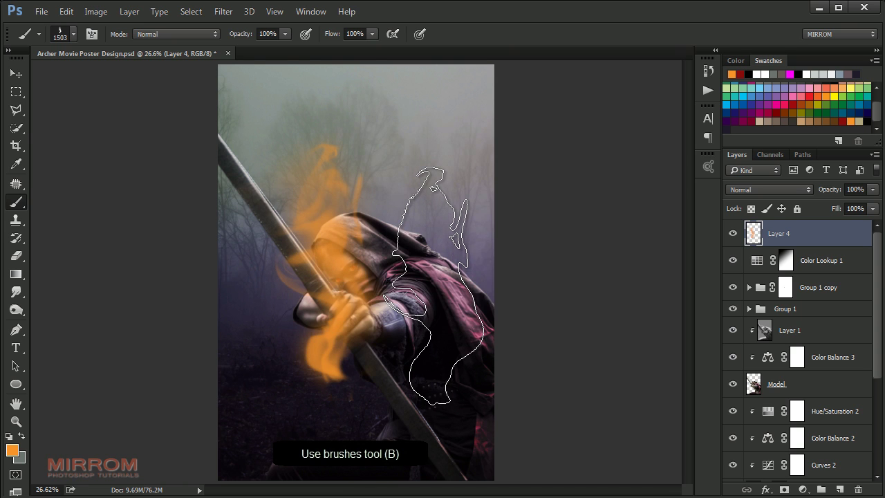
pyautogui.hotkey('ctrl', 'z')
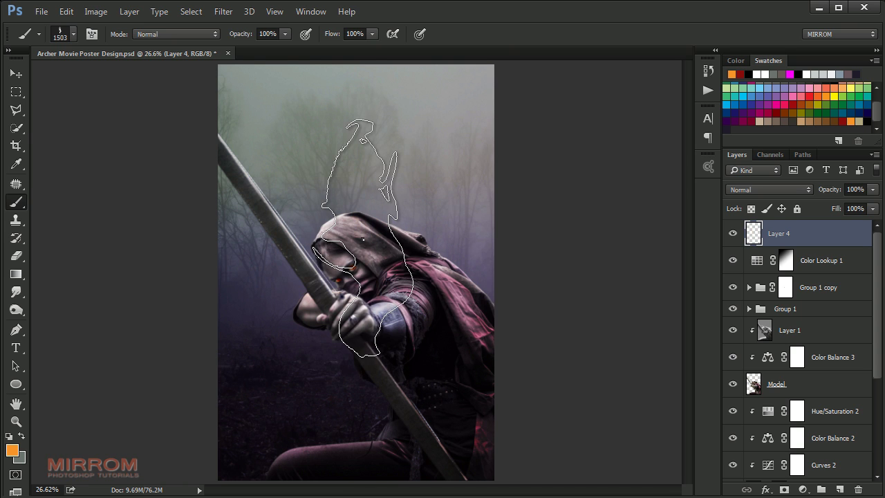
pyautogui.rightClick(363, 239)
pyautogui.click(425, 354)
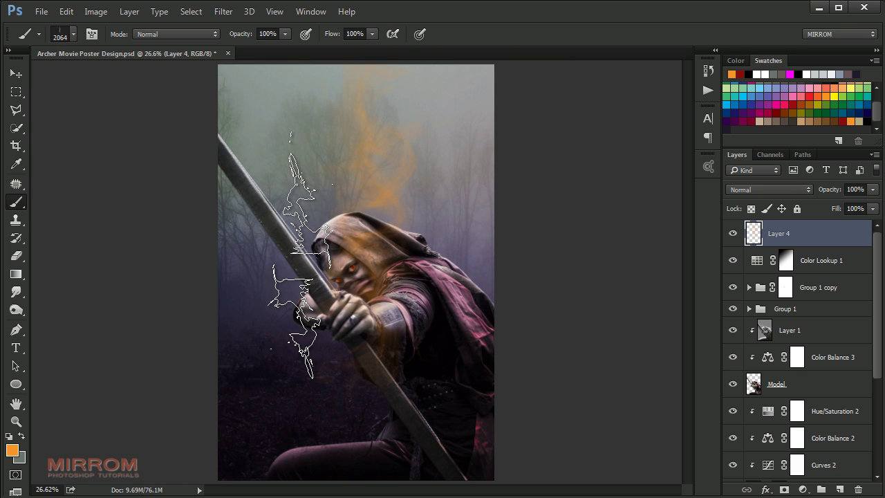
pyautogui.moveTo(372, 220); pyautogui.dragTo(328, 299)
# - Transform Layer 4's smoke to about 70% scale, −24° rotation, placed along the bow
pyautogui.hotkey('ctrl', 't')
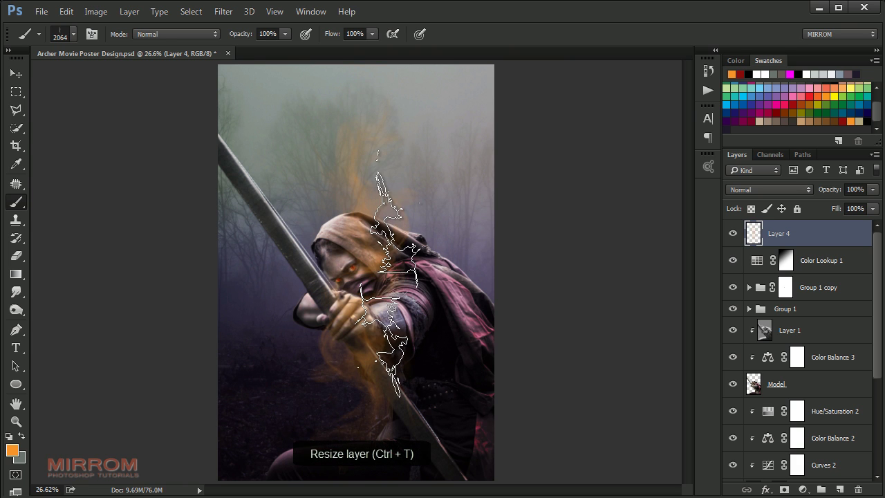
pyautogui.moveTo(511, 263); pyautogui.dragTo(450, 218)
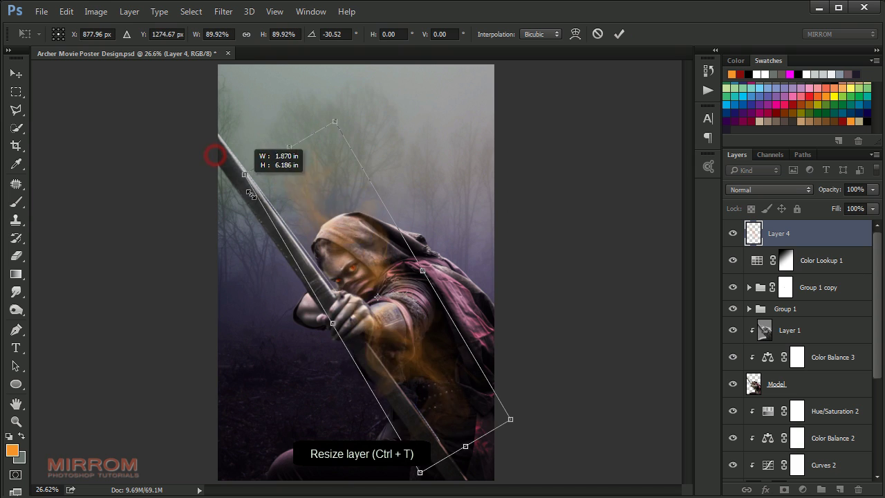
pyautogui.moveTo(213, 152); pyautogui.dragTo(255, 208)
pyautogui.moveTo(384, 284)
pyautogui.mouseDown()
pyautogui.moveTo(317, 246)
pyautogui.moveTo(295, 219)
pyautogui.mouseUp()
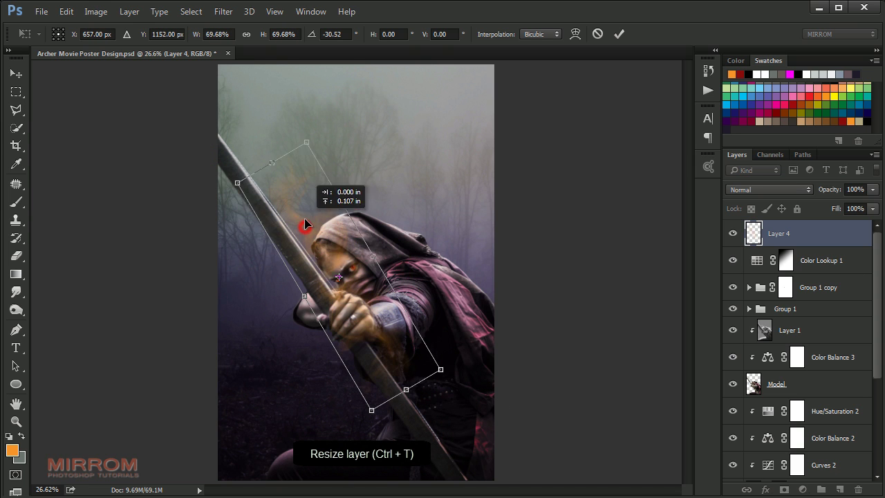
pyautogui.moveTo(346, 146); pyautogui.dragTo(339, 132)
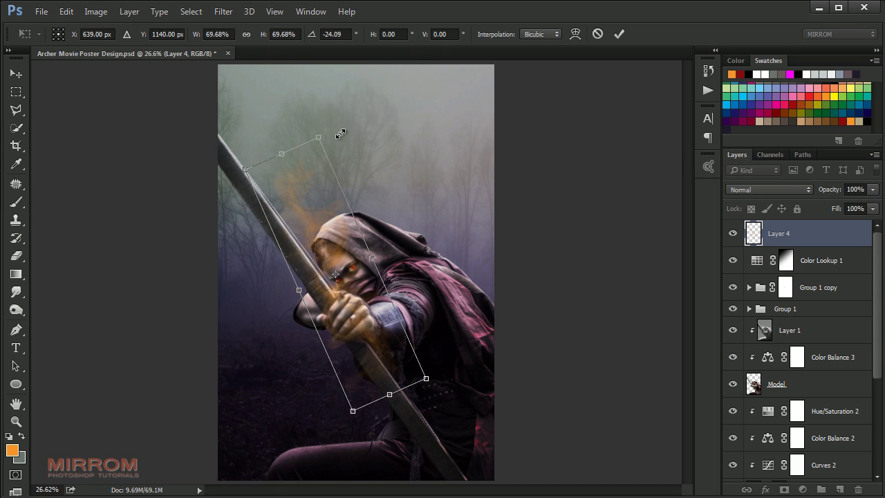
pyautogui.moveTo(307, 170)
pyautogui.mouseDown()
pyautogui.moveTo(301, 158)
pyautogui.moveTo(282, 158)
pyautogui.mouseUp()
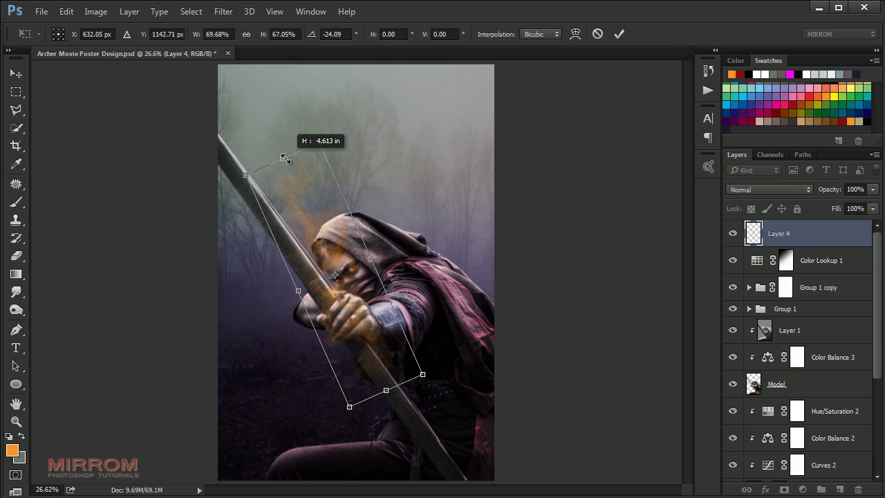
pyautogui.click(618, 34)
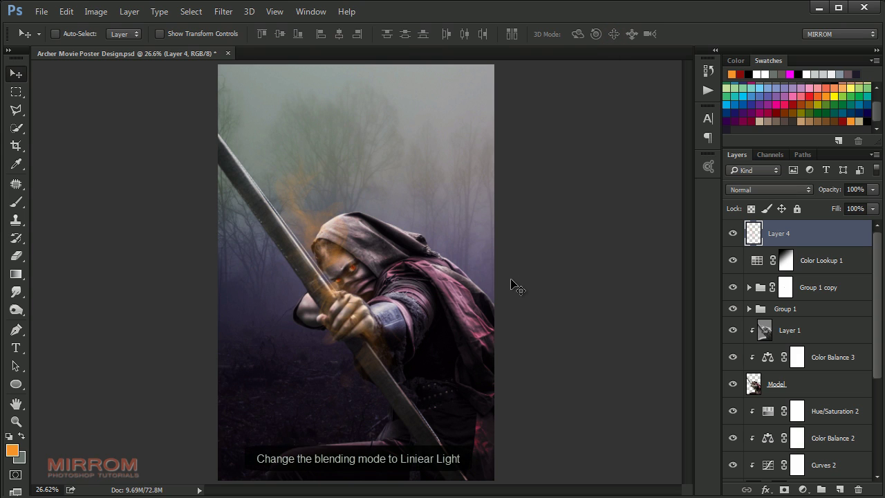
# - Blend Layer 4 in Linear Light and duplicate it as Layer 4 copy
pyautogui.click(766, 190)
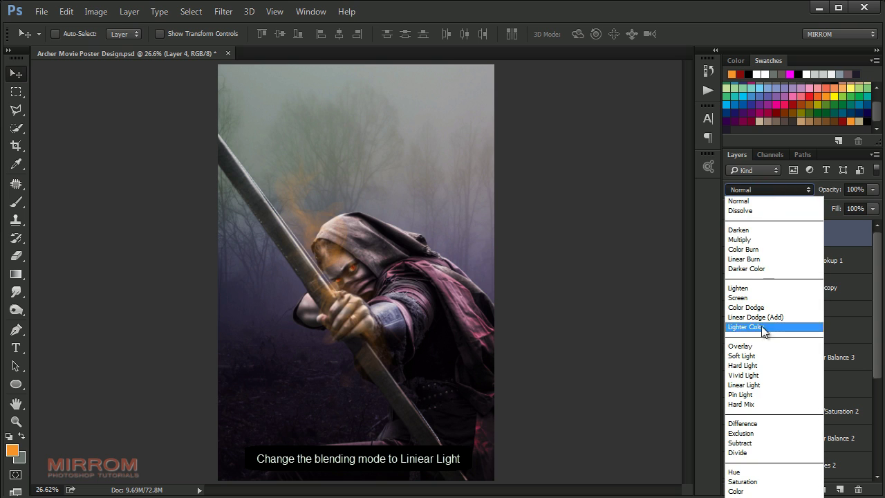
pyautogui.click(765, 385)
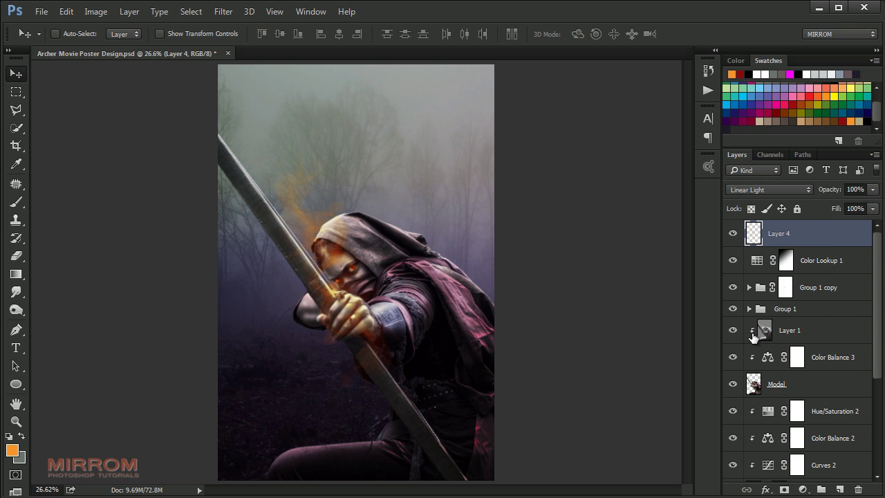
pyautogui.hotkey('ctrl', 'j')
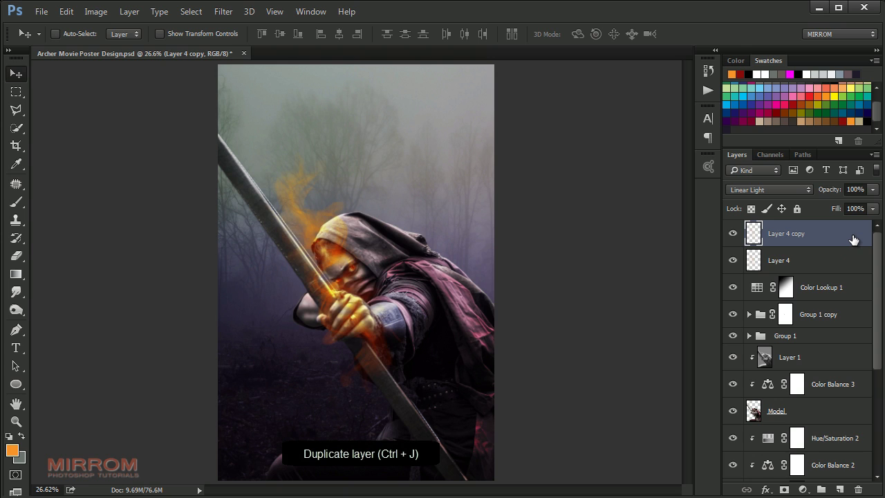
pyautogui.keyDown('shift'); pyautogui.click(823, 262); pyautogui.keyUp('shift')
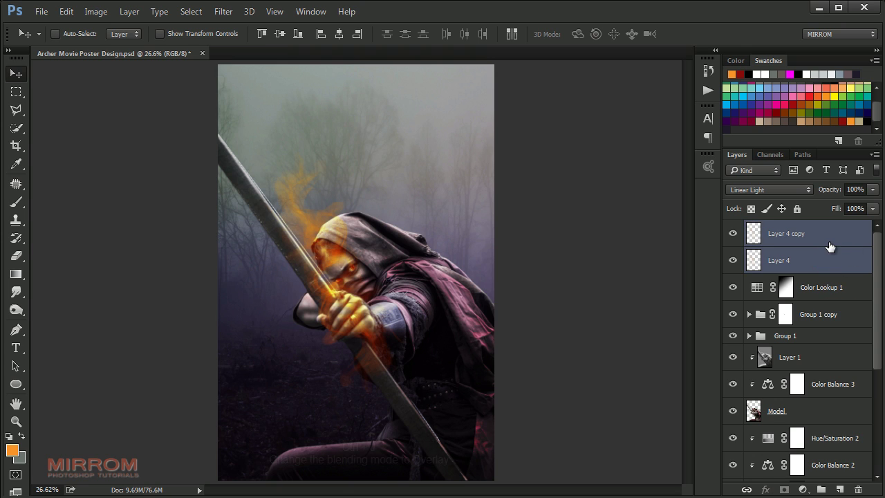
pyautogui.click(828, 244)
# - Add Layer 4 copy 2 in Overlay at 82% opacity and select all three smoke layers
pyautogui.hotkey('ctrl', 'j')
pyautogui.click(774, 189)
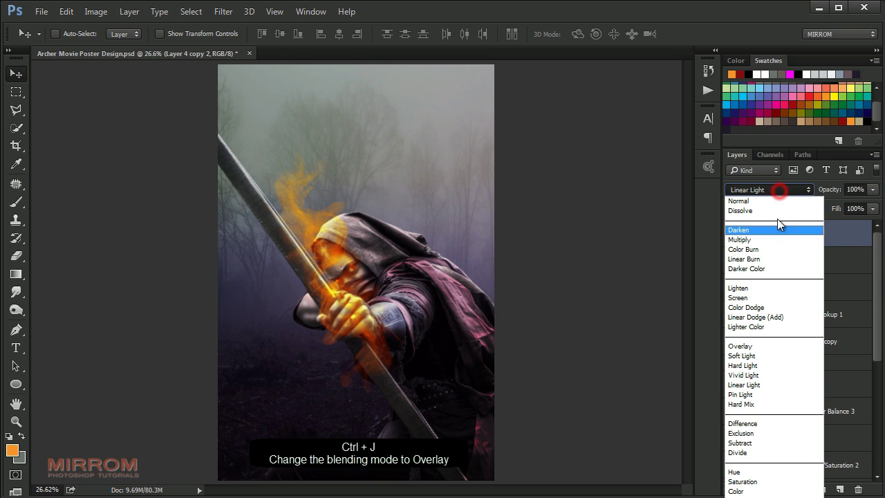
pyautogui.click(761, 343)
pyautogui.click(872, 189)
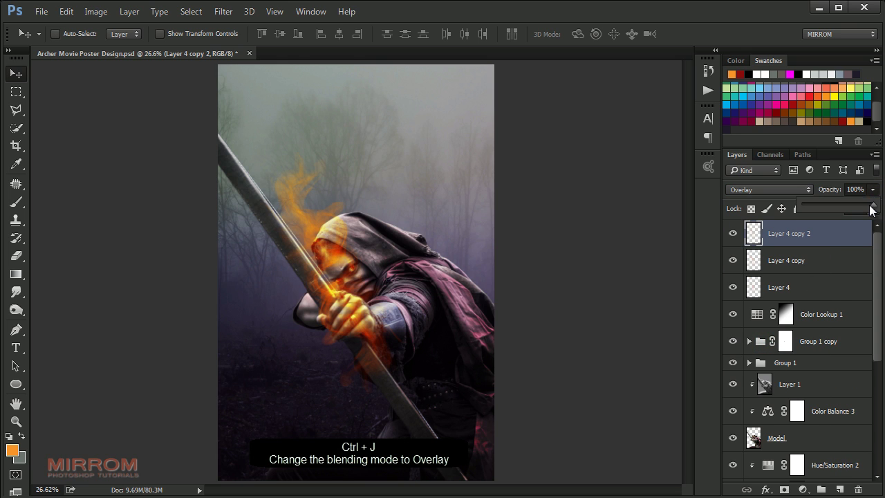
pyautogui.moveTo(864, 209); pyautogui.dragTo(861, 208)
pyautogui.click(837, 236)
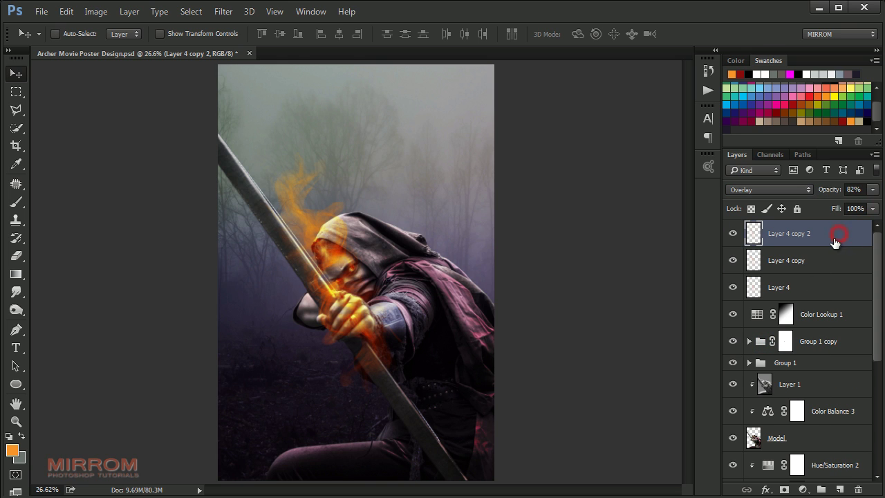
pyautogui.keyDown('shift'); pyautogui.click(798, 287); pyautogui.keyUp('shift')
# - Group the smoke as Group 2, rotated −7.3°, scaled to ~89% × 97%, shifted up-left
pyautogui.hotkey('ctrl', 'g')
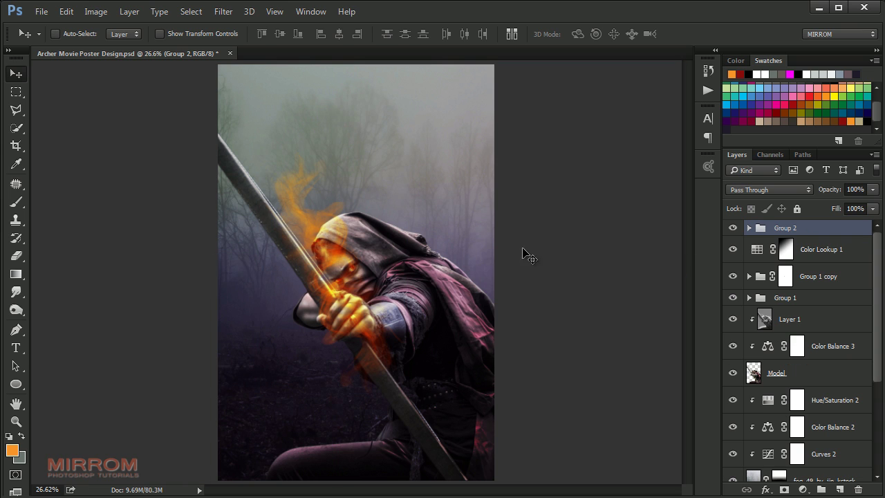
pyautogui.hotkey('ctrl', 't')
pyautogui.moveTo(428, 215); pyautogui.dragTo(419, 212)
pyautogui.moveTo(410, 272); pyautogui.dragTo(395, 271)
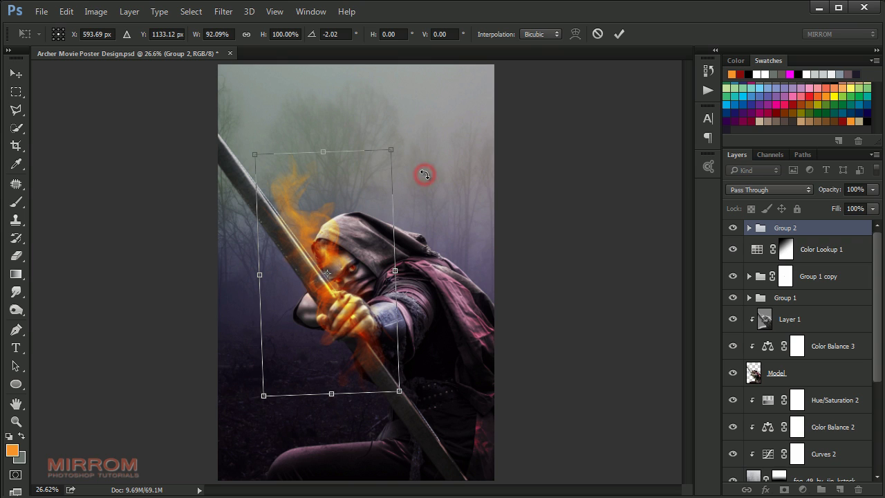
pyautogui.moveTo(442, 197); pyautogui.dragTo(401, 181)
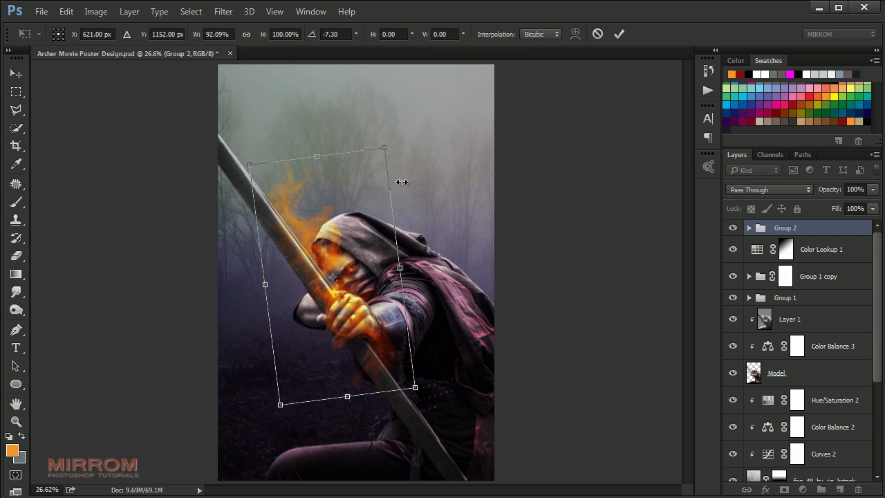
pyautogui.moveTo(386, 145); pyautogui.dragTo(382, 147)
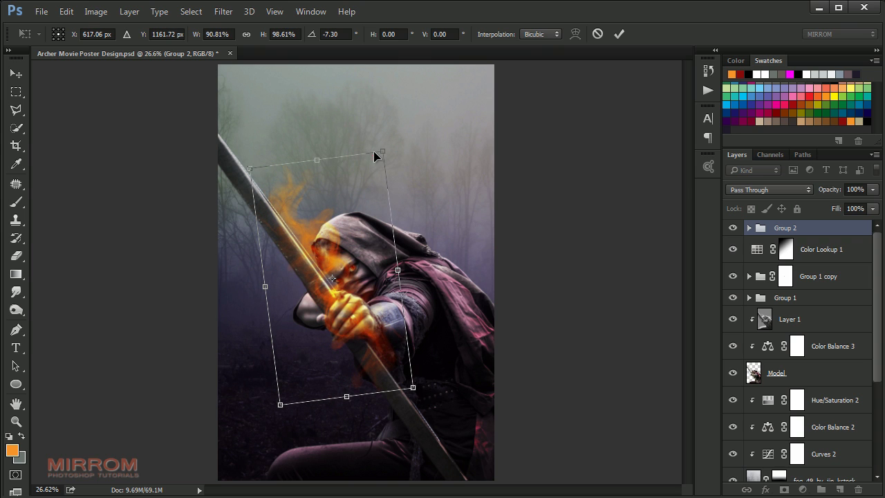
pyautogui.moveTo(411, 386); pyautogui.dragTo(409, 384)
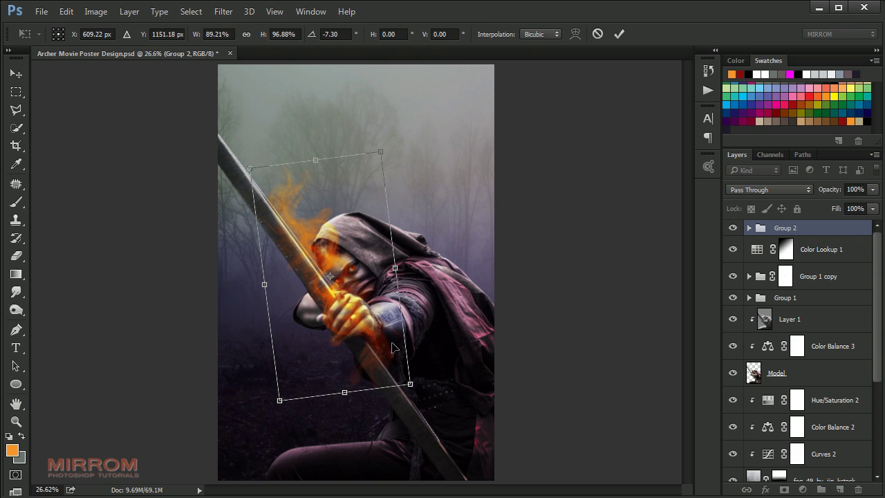
pyautogui.moveTo(355, 314); pyautogui.dragTo(347, 305)
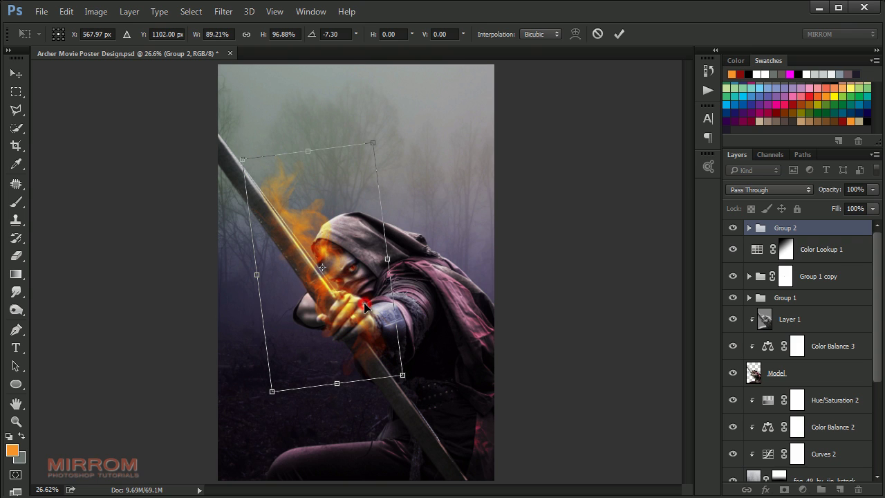
pyautogui.click(614, 36)
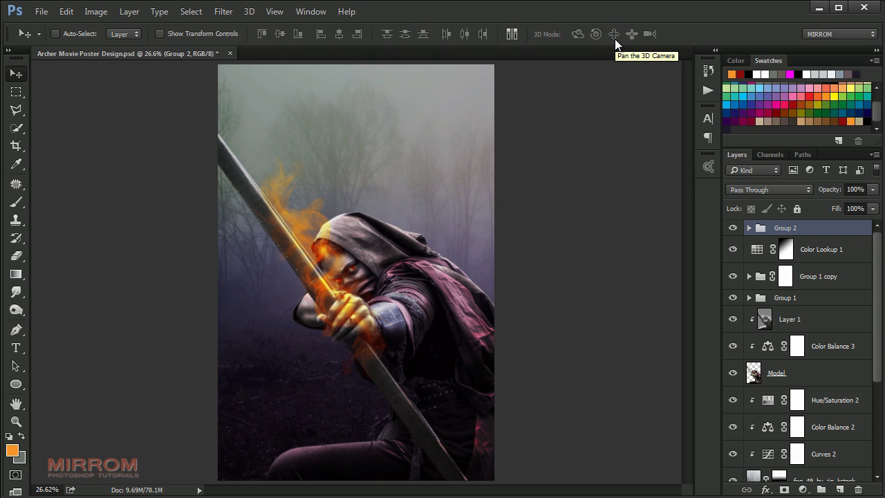
# - Compare the poster with Group 2 hidden, then add an empty Layer 5
pyautogui.click(732, 227)
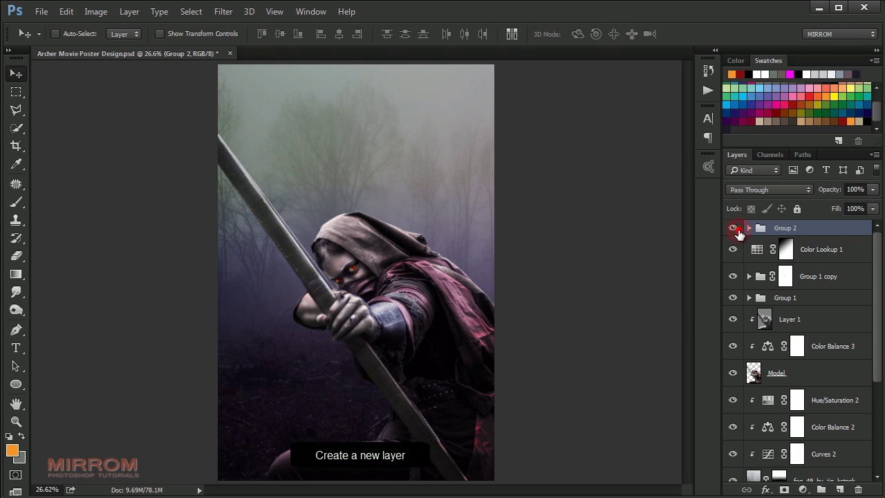
pyautogui.click(732, 227)
pyautogui.click(837, 488)
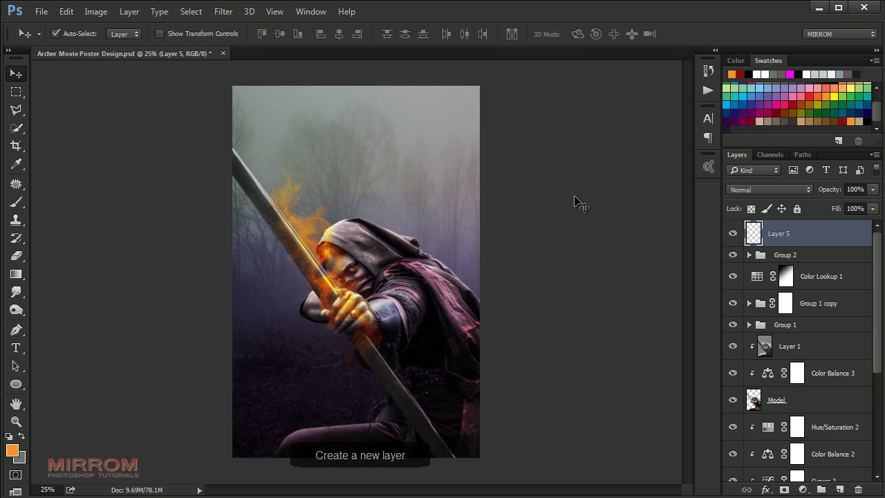
pyautogui.hotkey('ctrl', '-')
pyautogui.hotkey('ctrl', '-')
# - Draw an orange-to-transparent gradient from the top-right corner on Layer 5
pyautogui.click(16, 274)
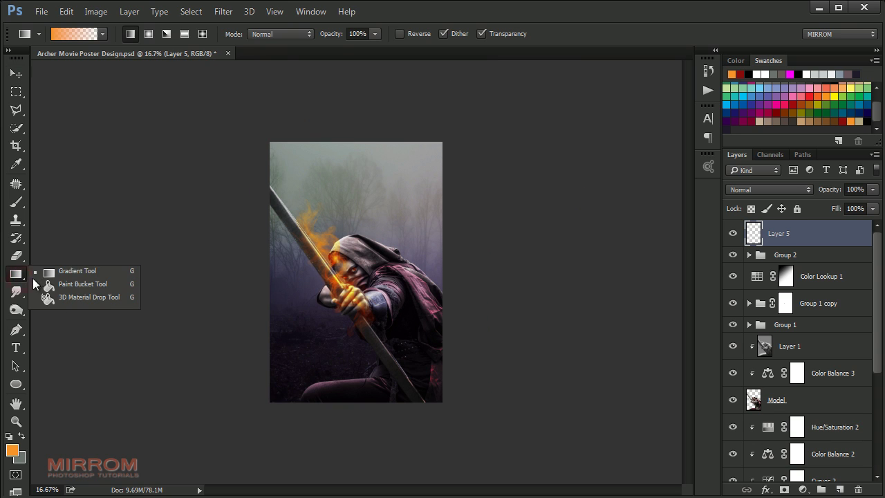
pyautogui.click(52, 273)
pyautogui.moveTo(397, 188); pyautogui.dragTo(248, 312)
pyautogui.hotkey('ctrl', 'z')
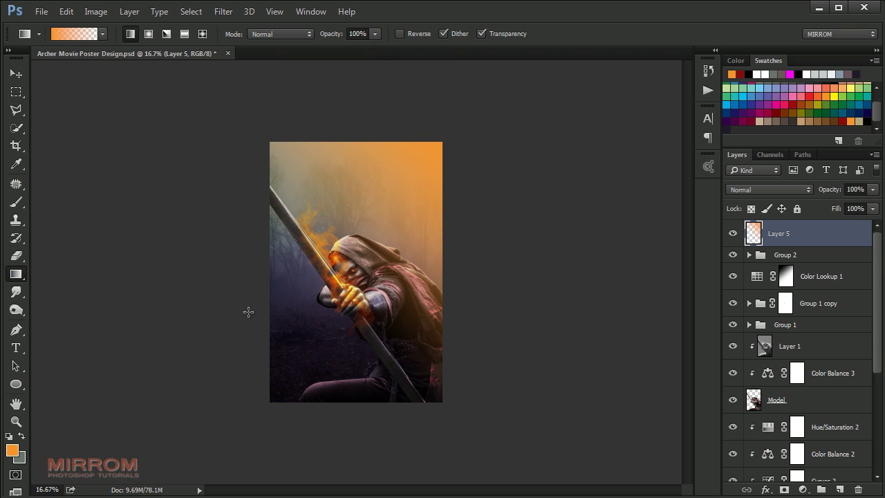
# - Blend the orange gradient layer in Soft Light for a warm glow
pyautogui.press('v')
pyautogui.click(765, 188)
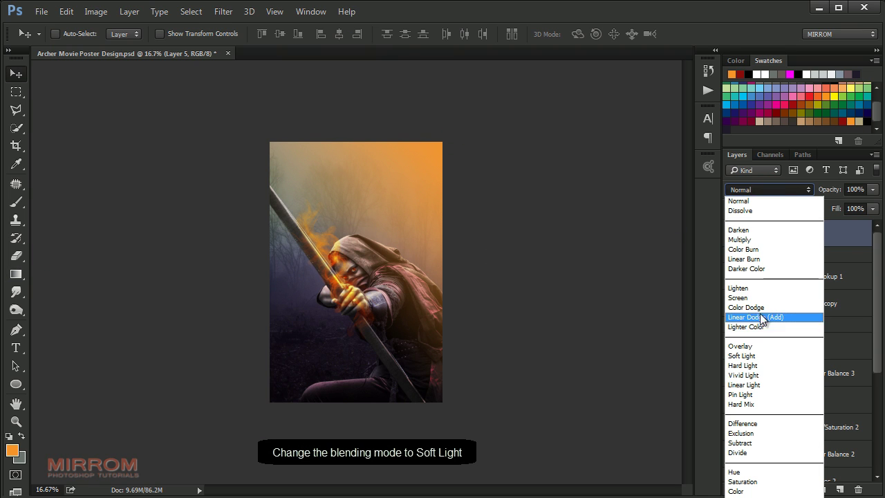
pyautogui.click(771, 355)
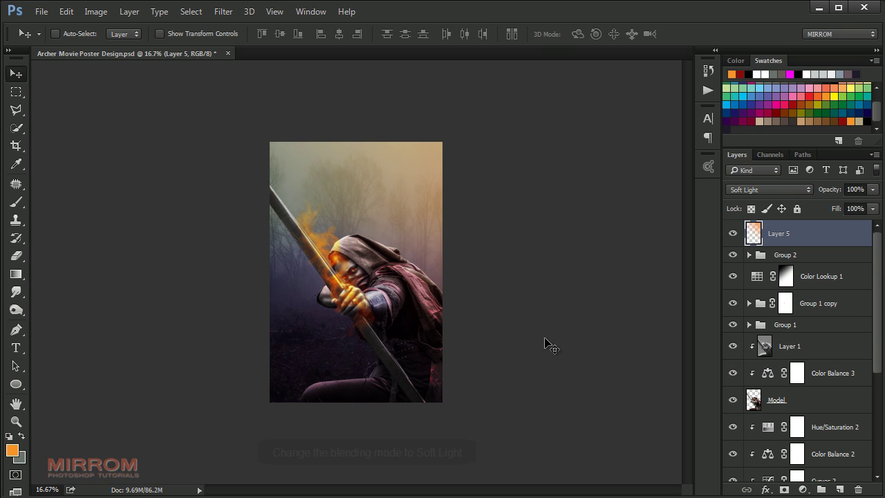
pyautogui.click(803, 490)
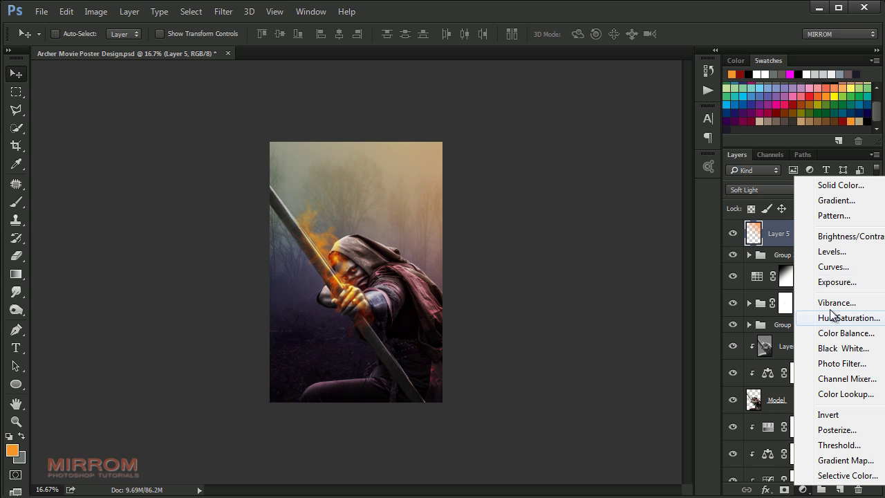
# - Reshape the Curves 3 adjustment: lift the black point, lower the white point, darken midtones
pyautogui.click(831, 267)
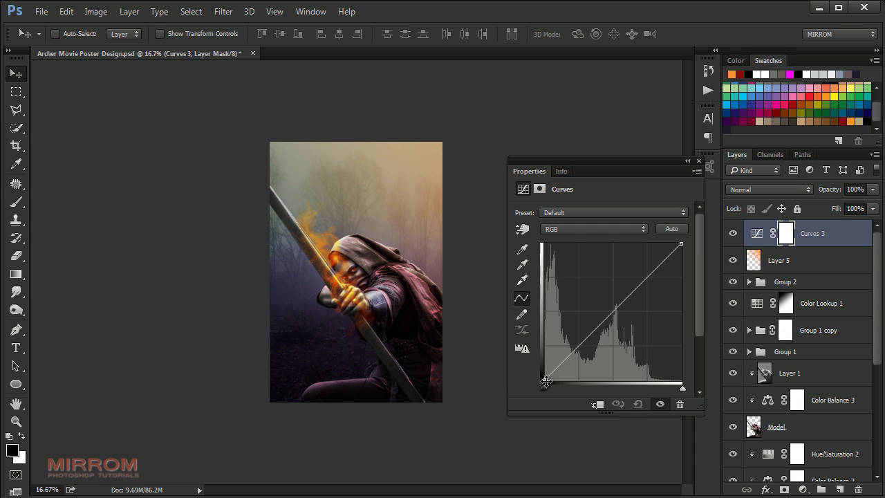
pyautogui.moveTo(546, 380); pyautogui.dragTo(544, 363)
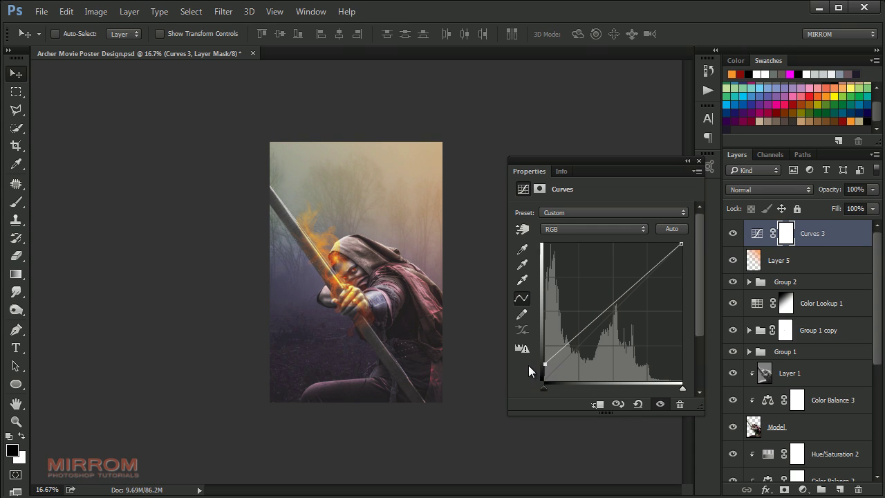
pyautogui.moveTo(681, 244); pyautogui.dragTo(681, 262)
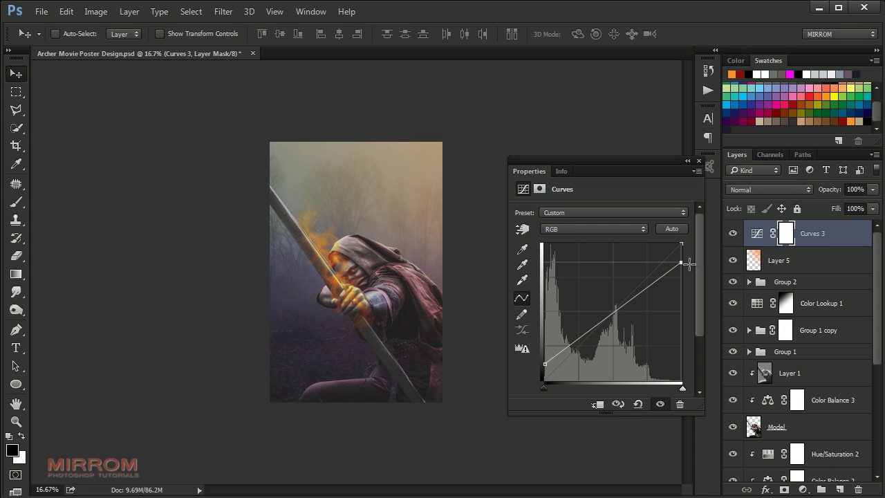
pyautogui.moveTo(625, 302); pyautogui.dragTo(632, 313)
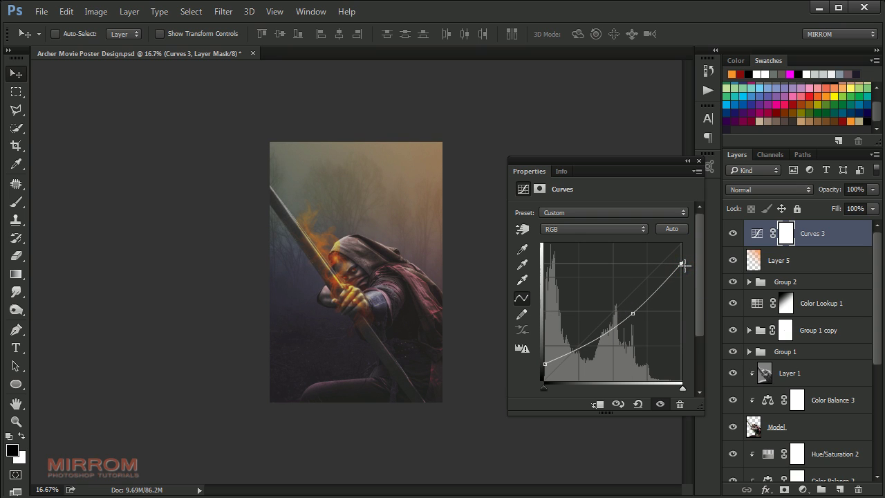
pyautogui.moveTo(681, 263); pyautogui.dragTo(687, 262)
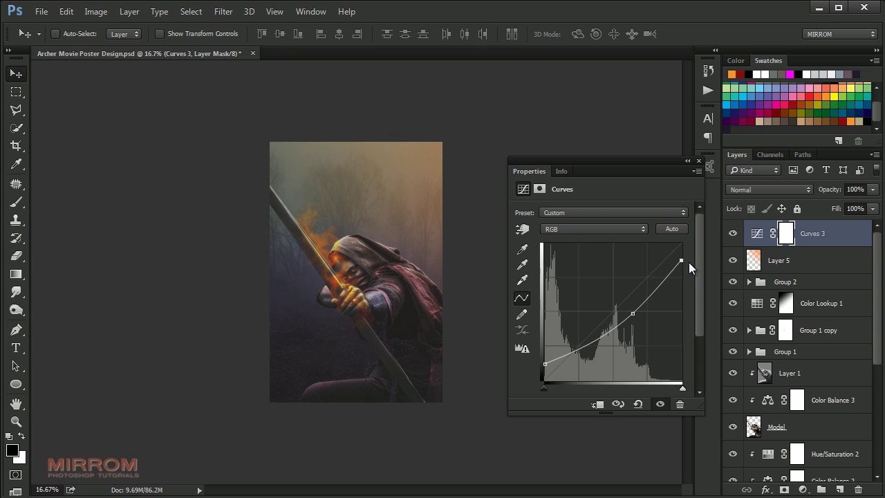
pyautogui.moveTo(544, 366); pyautogui.dragTo(542, 366)
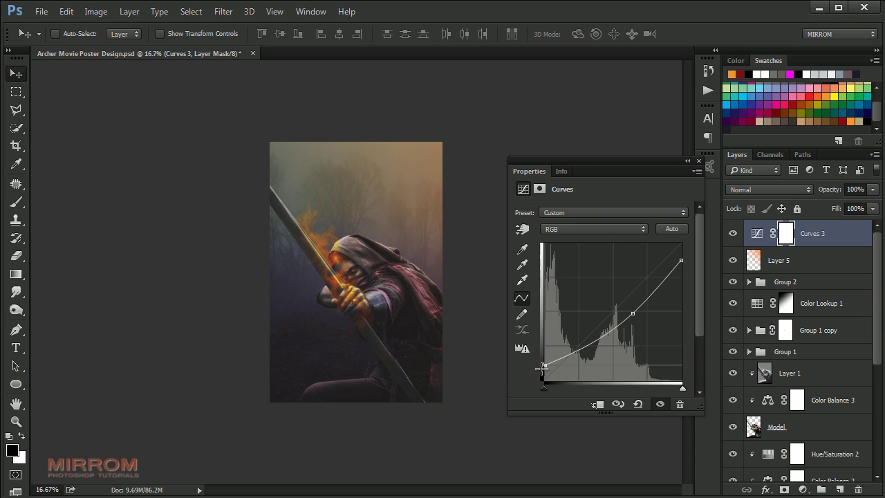
# - Fit the poster on screen and stamp all visible layers into a new Layer 6
pyautogui.click(709, 167)
pyautogui.hotkey('ctrl', '0')
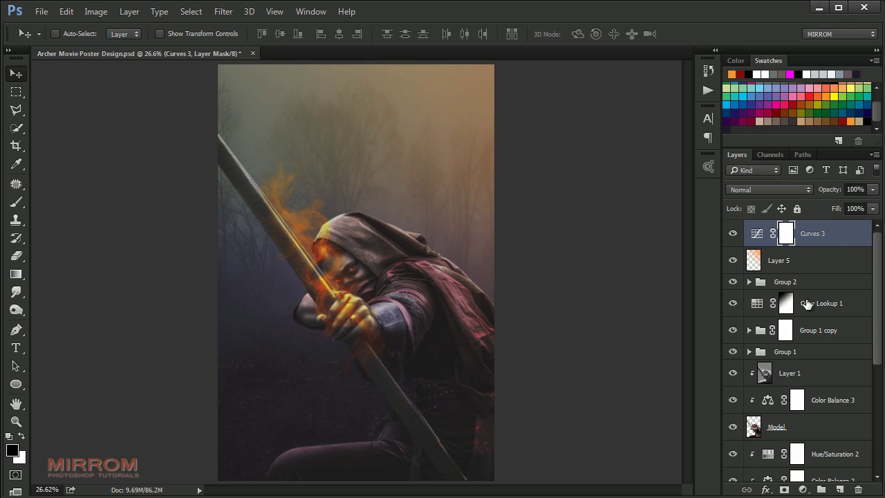
pyautogui.hotkey('ctrl', 'shift', 'alt', 'e')
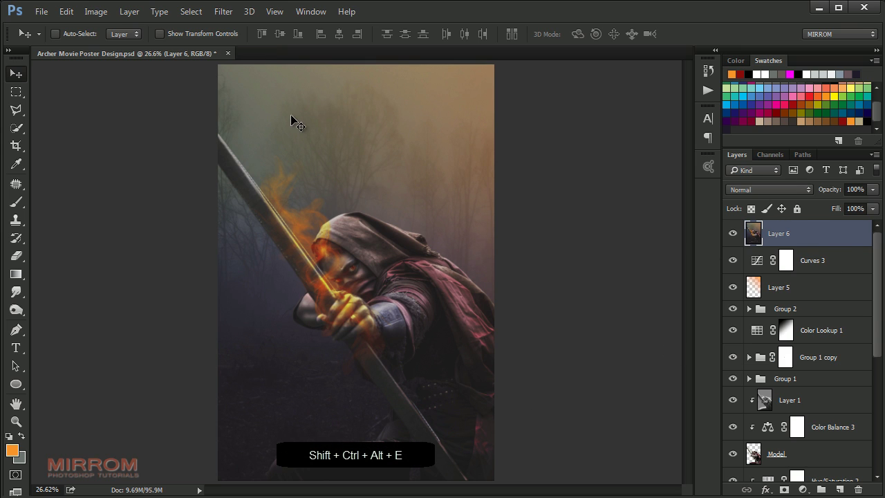
# - Apply a top-right Lighting Effects point light: Intensity 48, Exposure −13, Gloss −12, Metallic 78
pyautogui.click(223, 11)
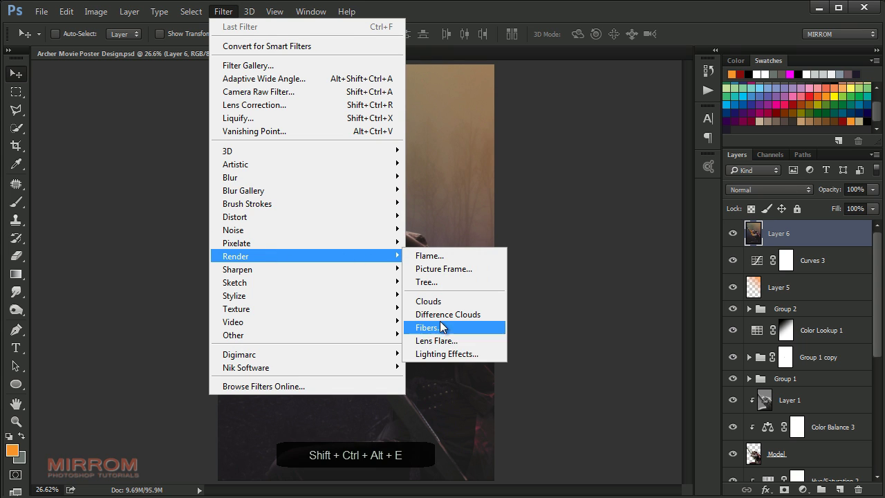
pyautogui.click(476, 353)
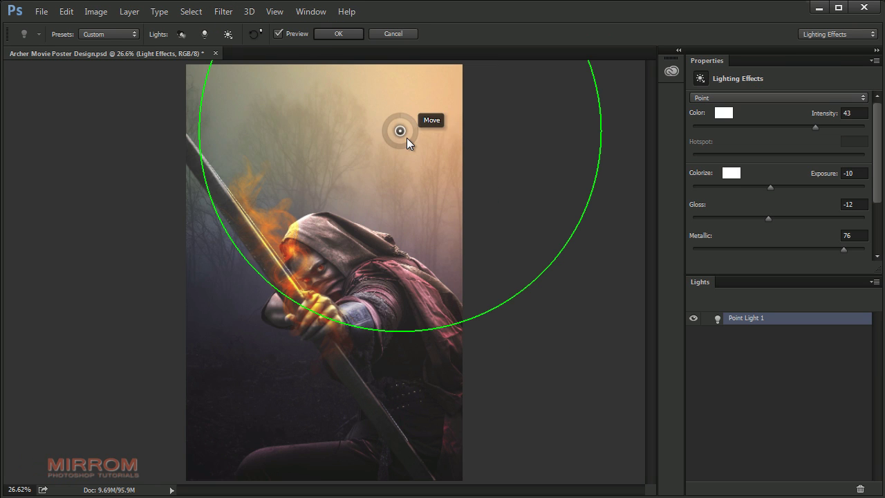
pyautogui.moveTo(425, 141)
pyautogui.mouseDown()
pyautogui.moveTo(433, 121)
pyautogui.moveTo(455, 124)
pyautogui.mouseUp()
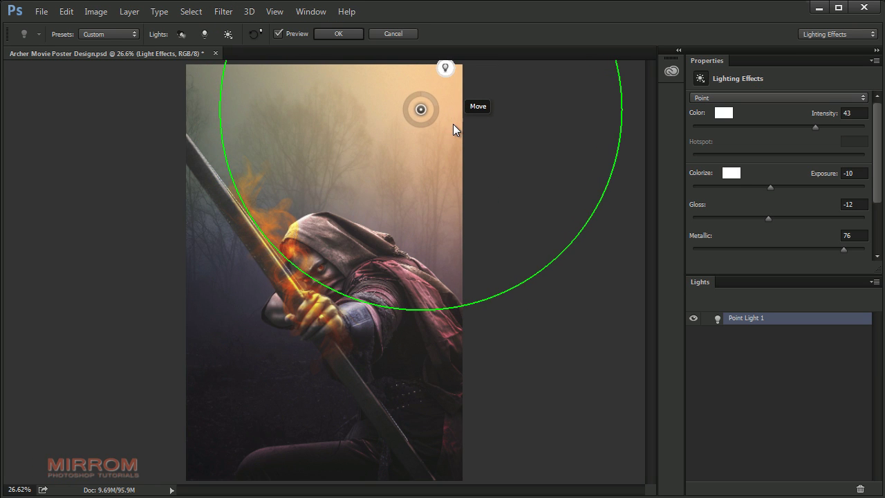
pyautogui.moveTo(815, 127); pyautogui.dragTo(812, 127)
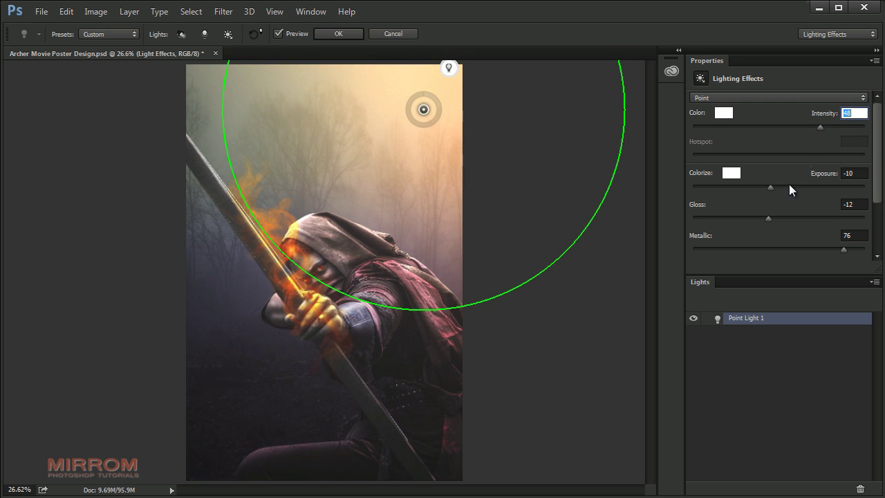
pyautogui.moveTo(770, 187); pyautogui.dragTo(766, 186)
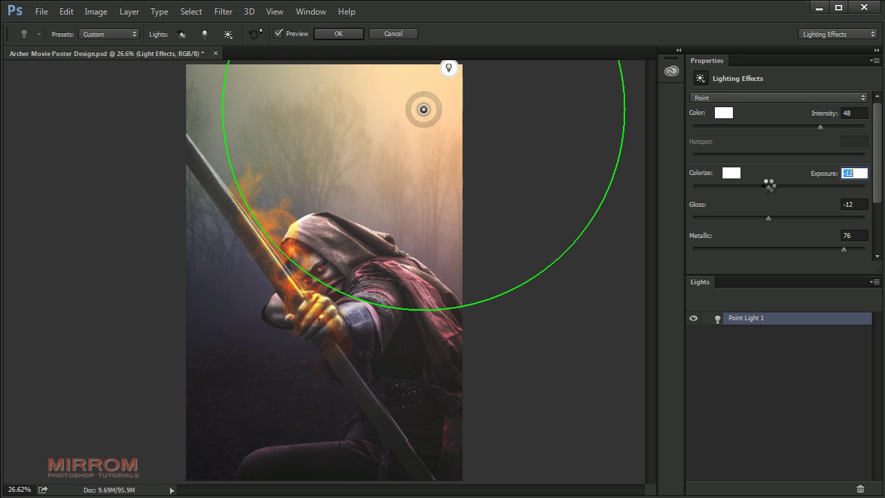
pyautogui.moveTo(770, 188); pyautogui.dragTo(767, 187)
pyautogui.moveTo(768, 218); pyautogui.dragTo(765, 218)
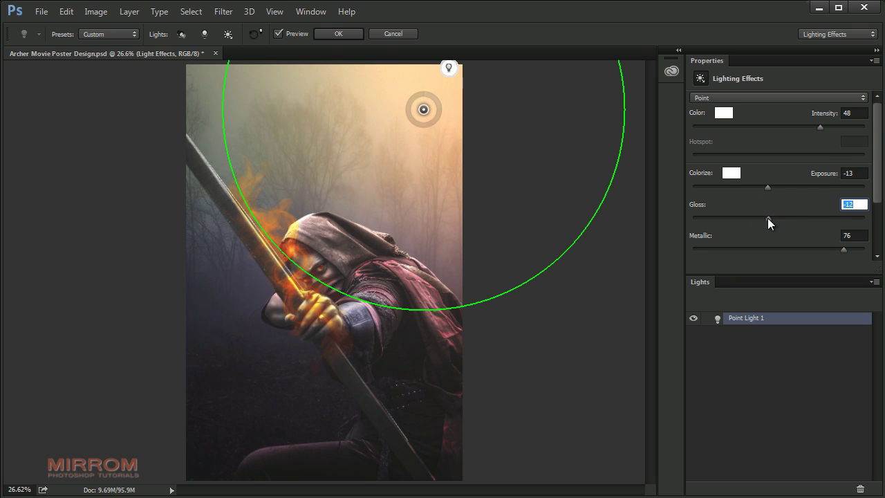
pyautogui.moveTo(843, 249); pyautogui.dragTo(839, 248)
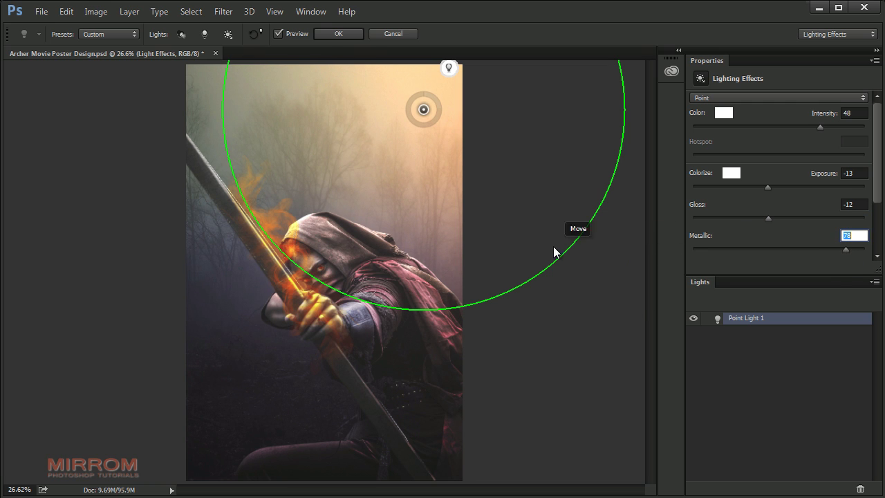
pyautogui.click(338, 35)
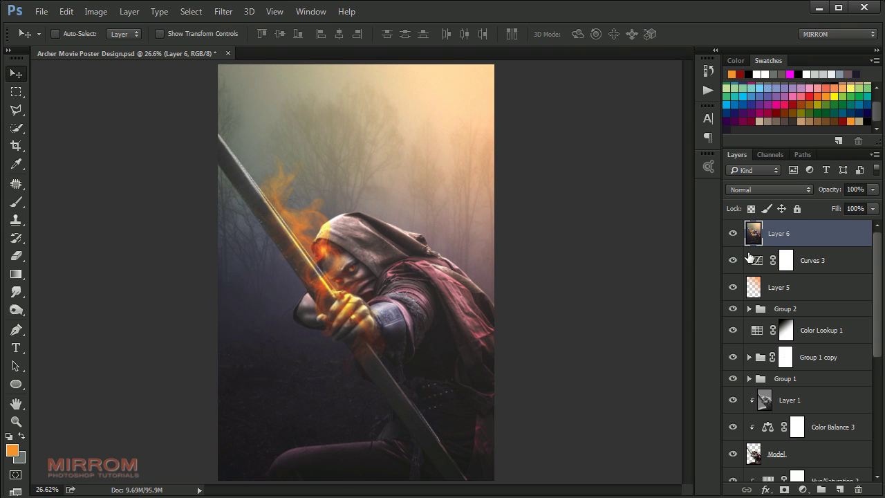
# - Add a new empty layer above Layer 6, swap colours, and pick particle brush 2400
pyautogui.click(733, 237)
pyautogui.click(733, 237)
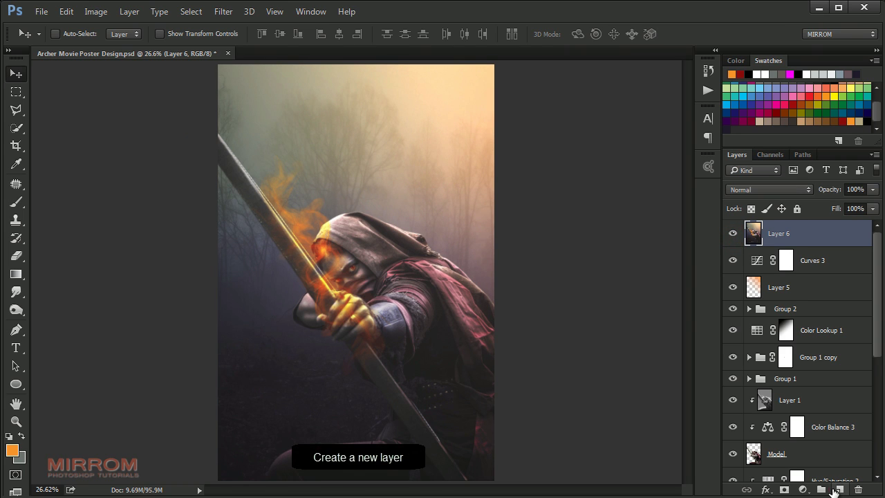
pyautogui.click(839, 489)
pyautogui.click(21, 436)
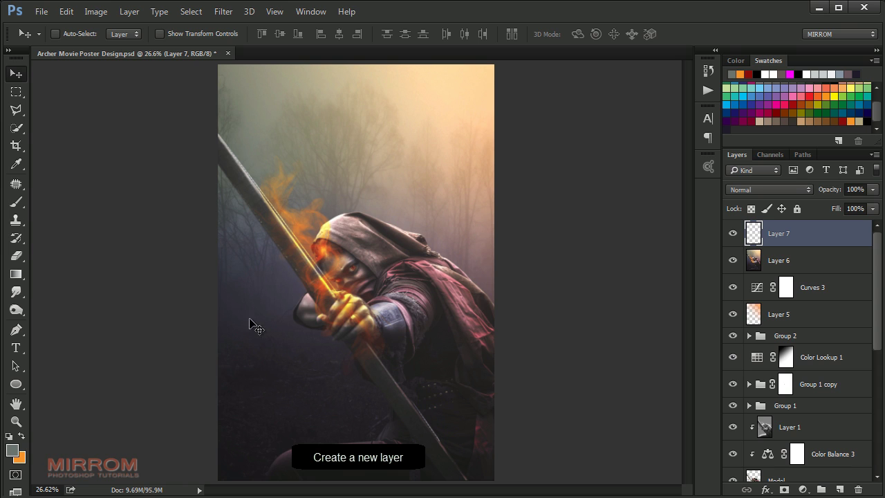
pyautogui.press('b')
pyautogui.rightClick(353, 203)
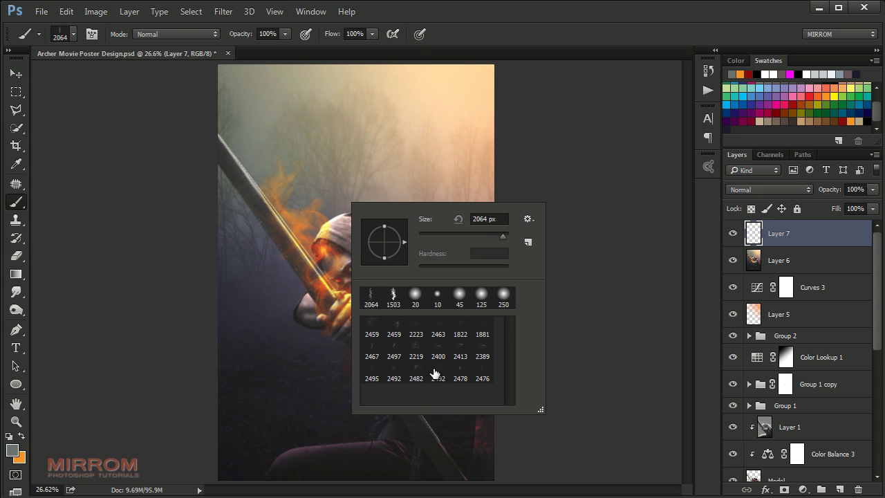
pyautogui.click(438, 356)
# - Paint scattered particles across the lower poster and shift them slightly
pyautogui.moveTo(317, 354); pyautogui.dragTo(414, 345)
pyautogui.moveTo(470, 360); pyautogui.dragTo(511, 360)
pyautogui.moveTo(387, 332); pyautogui.dragTo(442, 317)
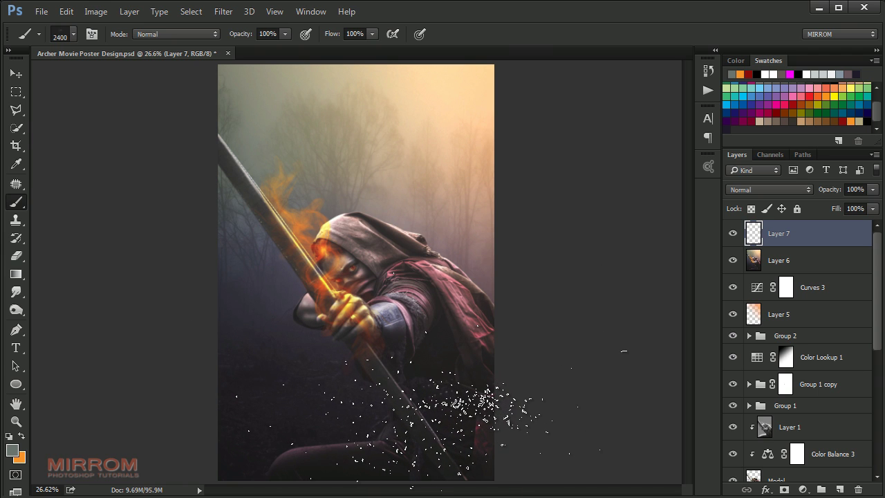
pyautogui.press('v')
pyautogui.moveTo(449, 405); pyautogui.dragTo(483, 403)
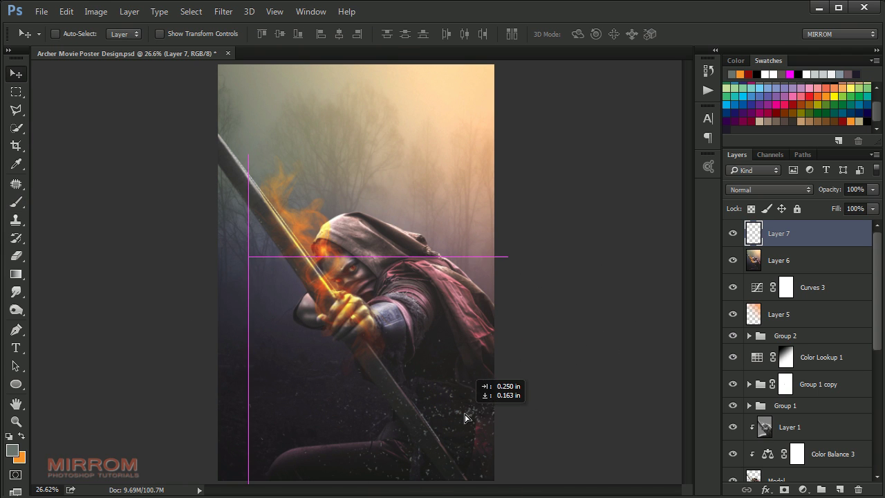
# - Squash the particles layer to about 84% height, reposition it, and lower its opacity
pyautogui.hotkey('ctrl', 't')
pyautogui.moveTo(378, 257); pyautogui.dragTo(378, 288)
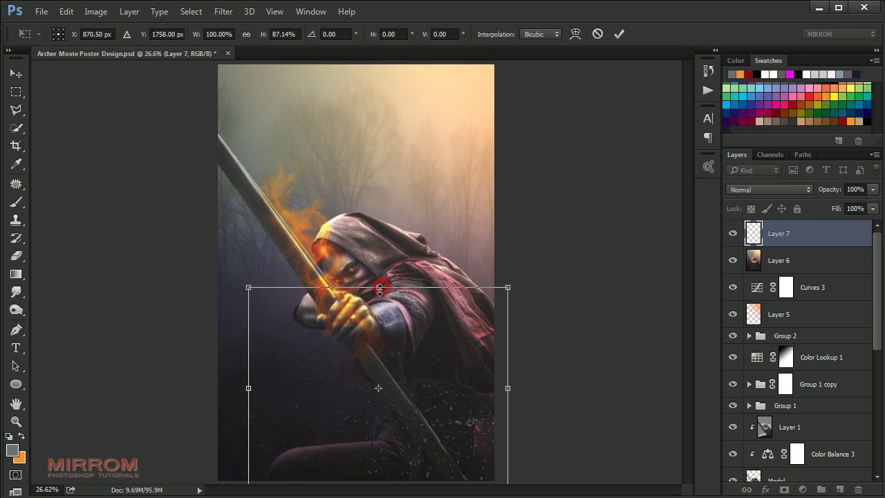
pyautogui.moveTo(380, 288); pyautogui.dragTo(379, 293)
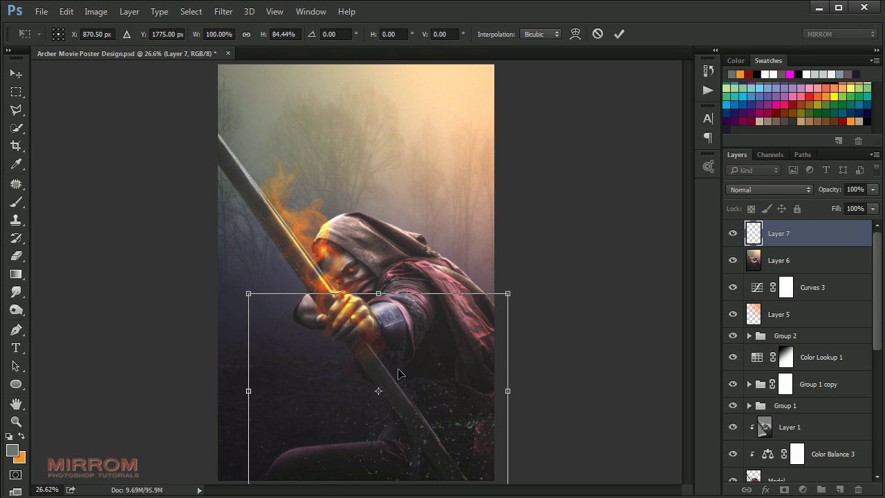
pyautogui.click(618, 34)
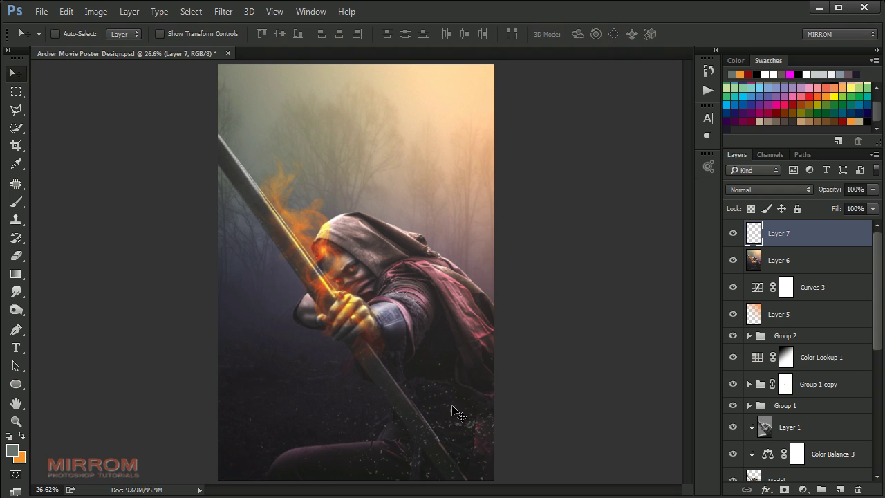
pyautogui.moveTo(453, 409); pyautogui.dragTo(463, 408)
pyautogui.click(872, 190)
pyautogui.moveTo(873, 205); pyautogui.dragTo(859, 205)
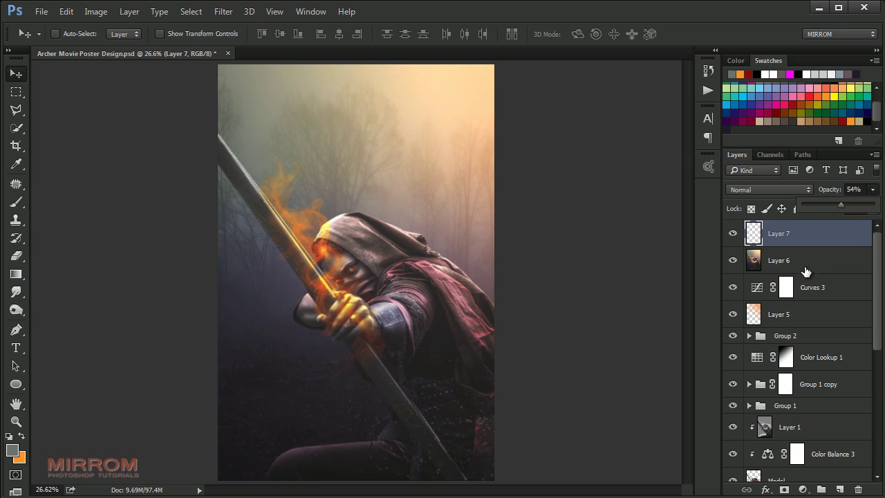
# - Duplicate Layer 7, flip the copy horizontally, rotate it about 15° and shift it left over the archer
pyautogui.hotkey('ctrl', 'j')
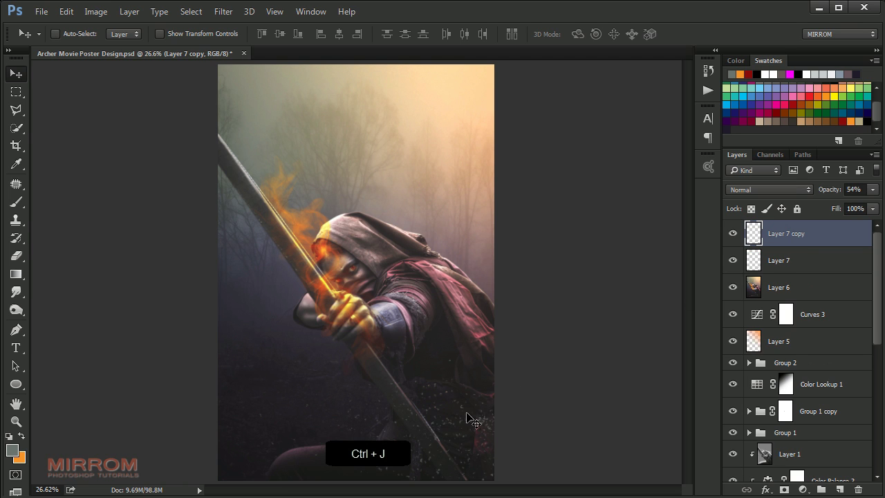
pyautogui.moveTo(449, 422); pyautogui.dragTo(344, 363)
pyautogui.hotkey('ctrl', 't')
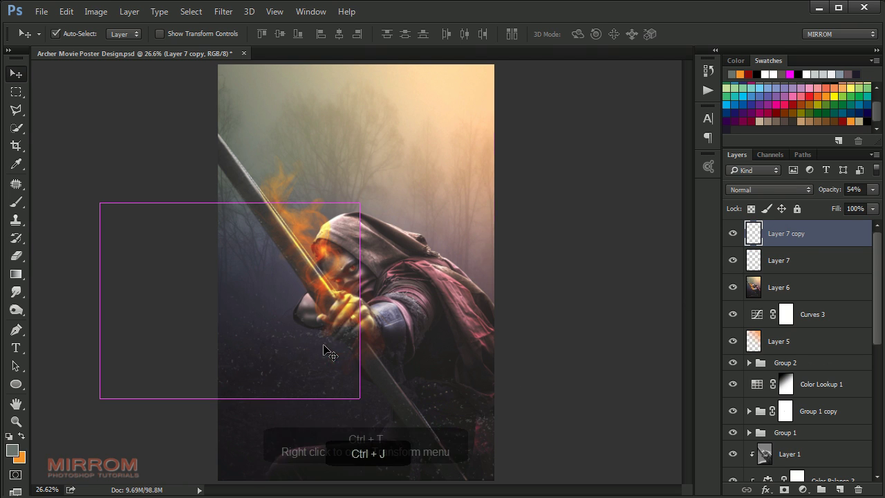
pyautogui.rightClick(333, 325)
pyautogui.click(382, 298)
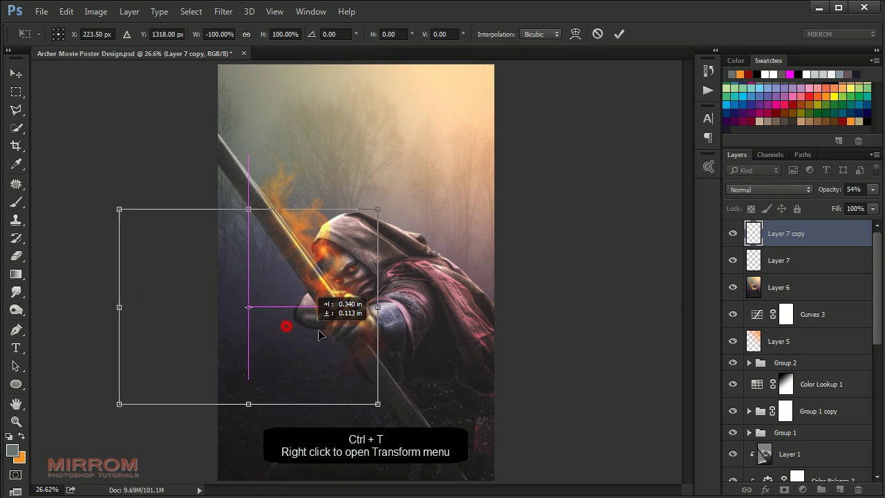
pyautogui.moveTo(275, 335); pyautogui.dragTo(353, 348)
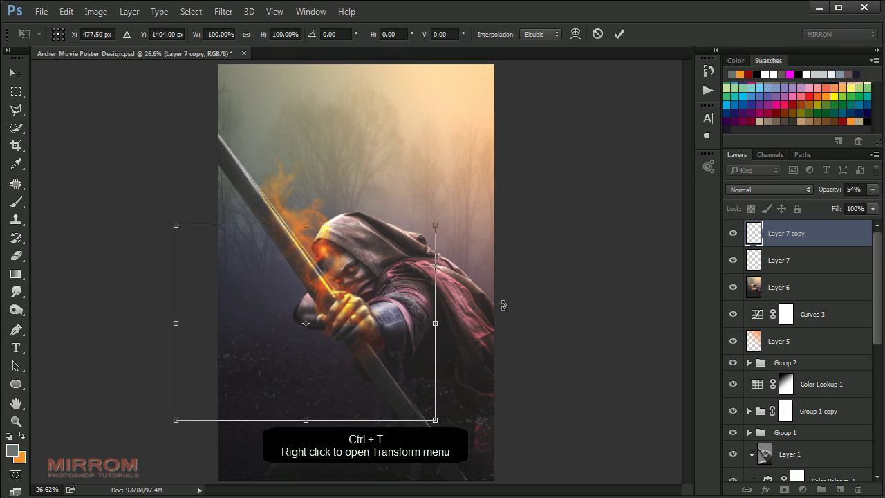
pyautogui.moveTo(502, 302); pyautogui.dragTo(502, 339)
pyautogui.moveTo(515, 261); pyautogui.dragTo(517, 282)
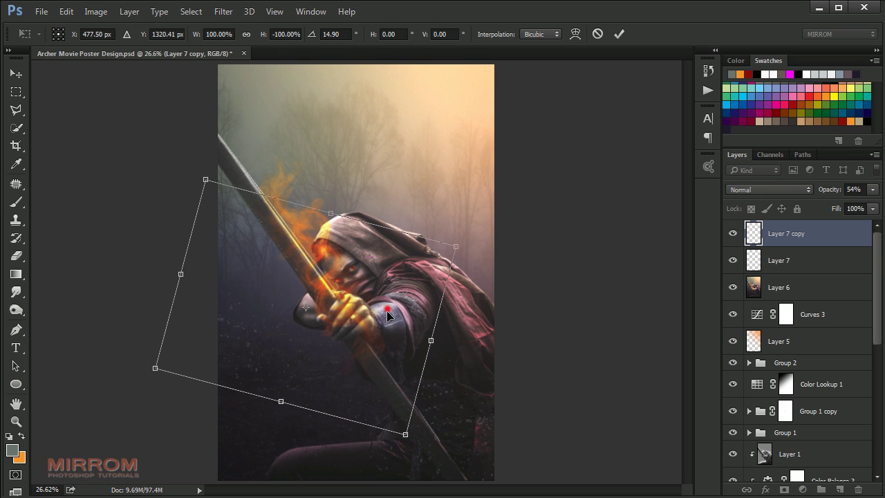
pyautogui.moveTo(389, 312); pyautogui.dragTo(357, 307)
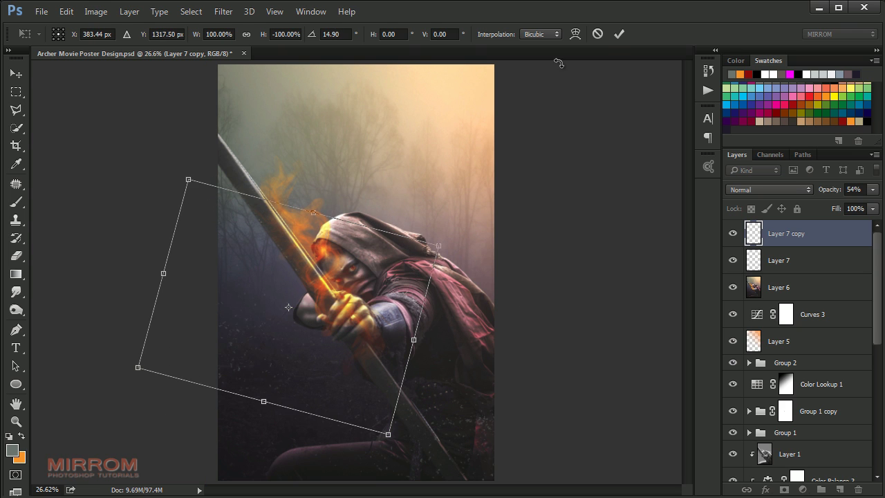
pyautogui.click(619, 34)
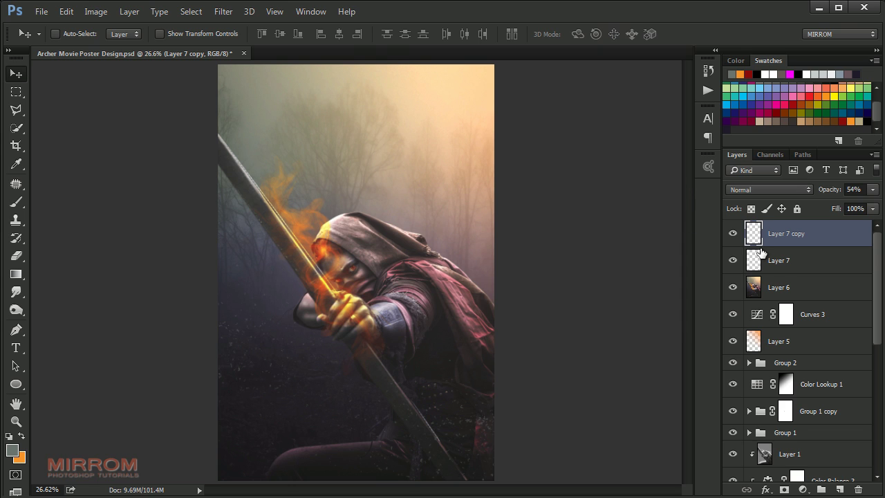
pyautogui.click(777, 260)
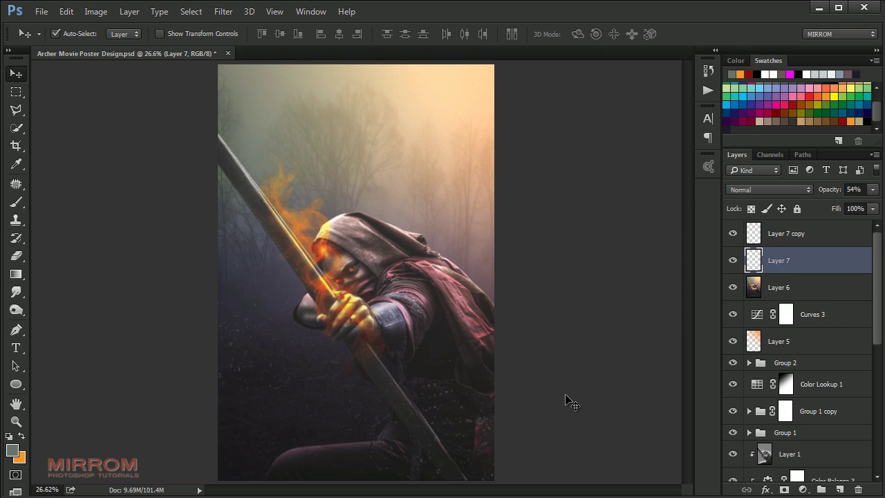
# - Add a layer mask to Layer 7 and fade it with a vertical gradient
pyautogui.hotkey('ctrl', '-')
pyautogui.hotkey('ctrl', '-')
pyautogui.click(784, 490)
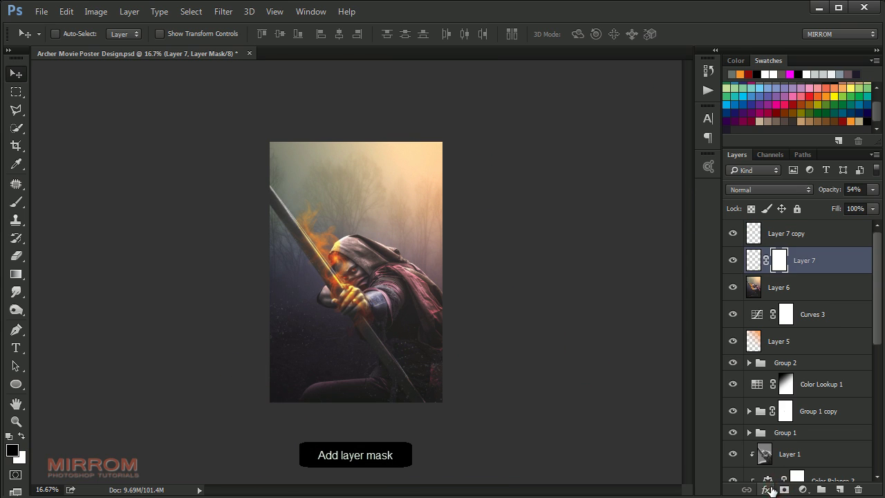
pyautogui.press('g')
pyautogui.moveTo(411, 395); pyautogui.dragTo(421, 345)
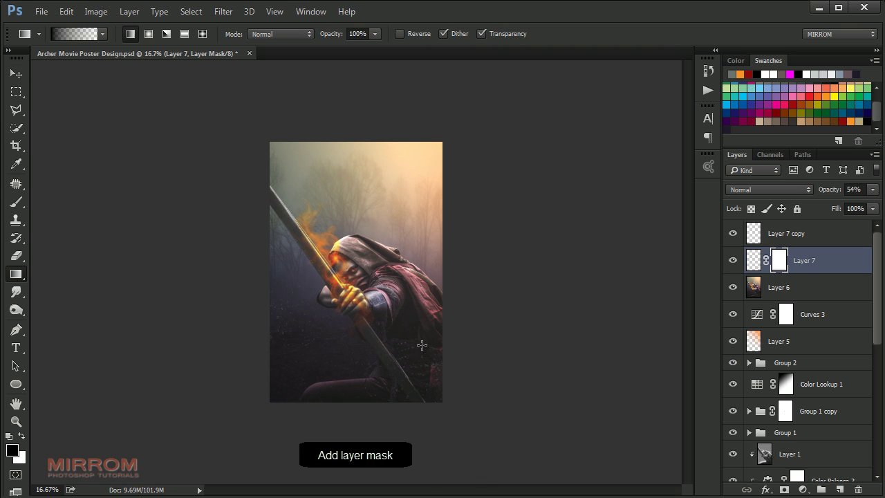
pyautogui.moveTo(411, 398); pyautogui.dragTo(411, 344)
pyautogui.press('v')
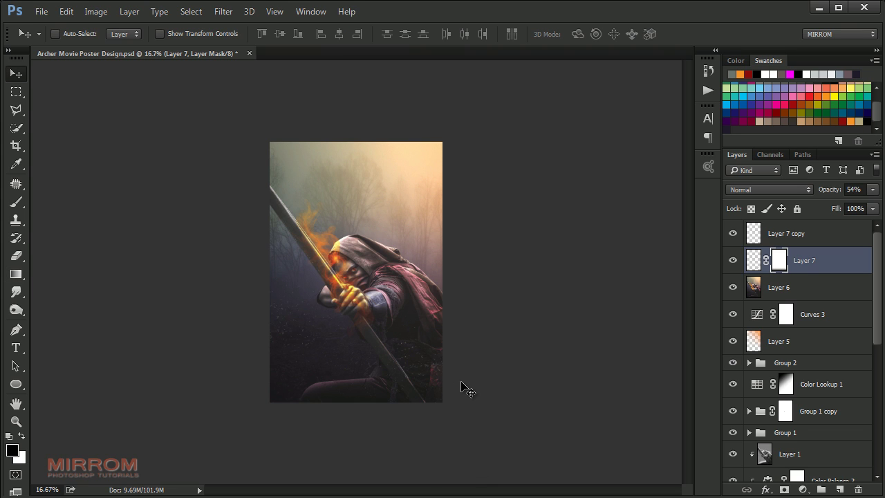
pyautogui.hotkey('ctrl', '0')
# - Set Layer 7's opacity to 59%, then duplicate Layer 7 copy
pyautogui.moveTo(827, 191); pyautogui.dragTo(830, 193)
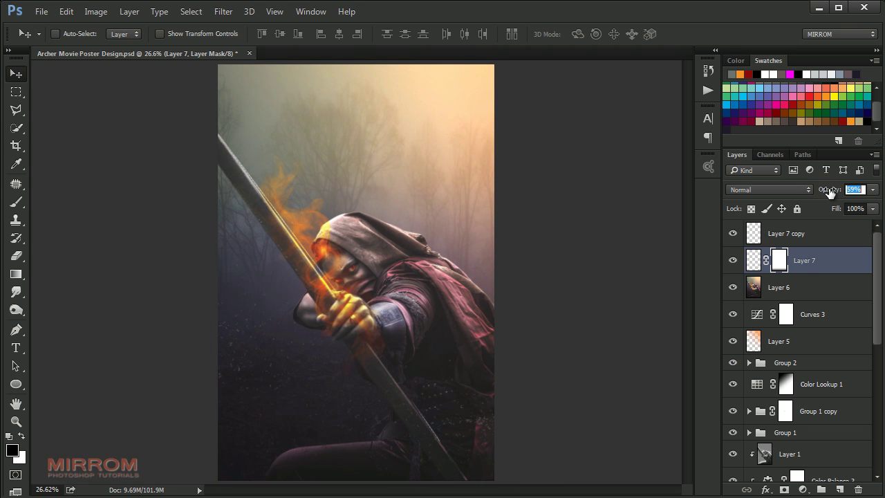
pyautogui.hotkey('alt', ']')
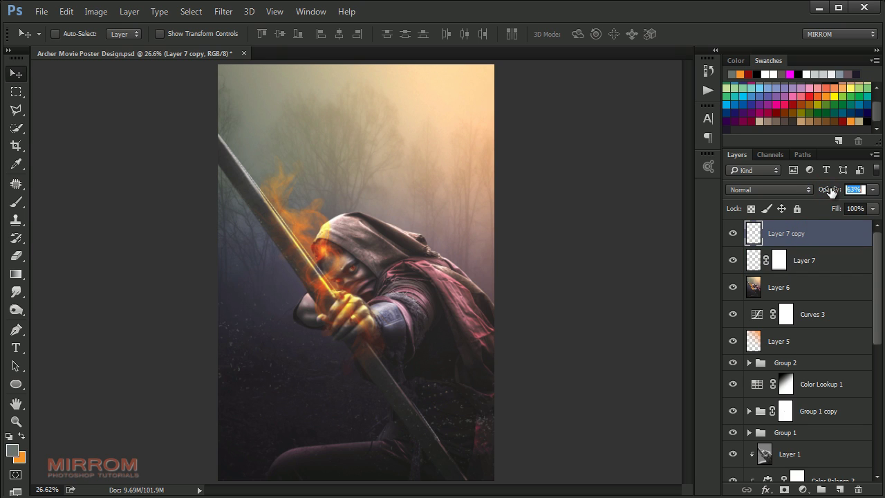
pyautogui.hotkey('ctrl', 'j')
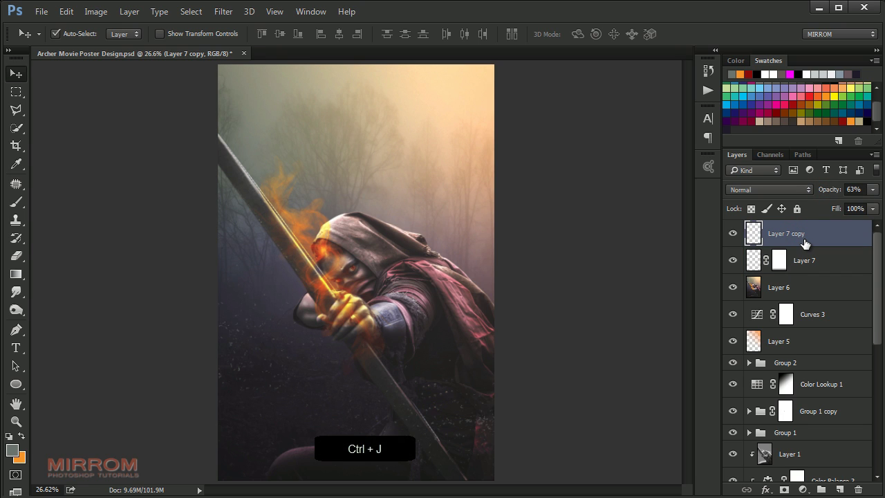
# - Set the new Layer 7 copy 2 to Divide blending and position it over the image
pyautogui.moveTo(312, 339); pyautogui.dragTo(646, 223)
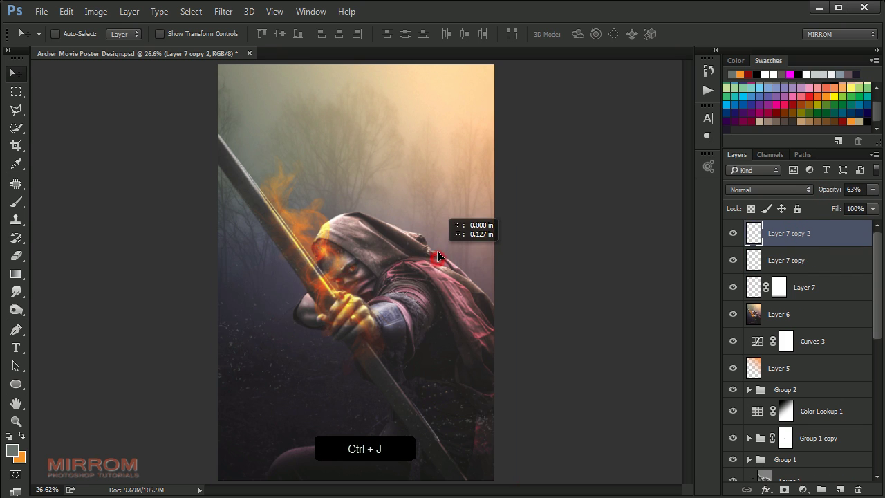
pyautogui.click(802, 189)
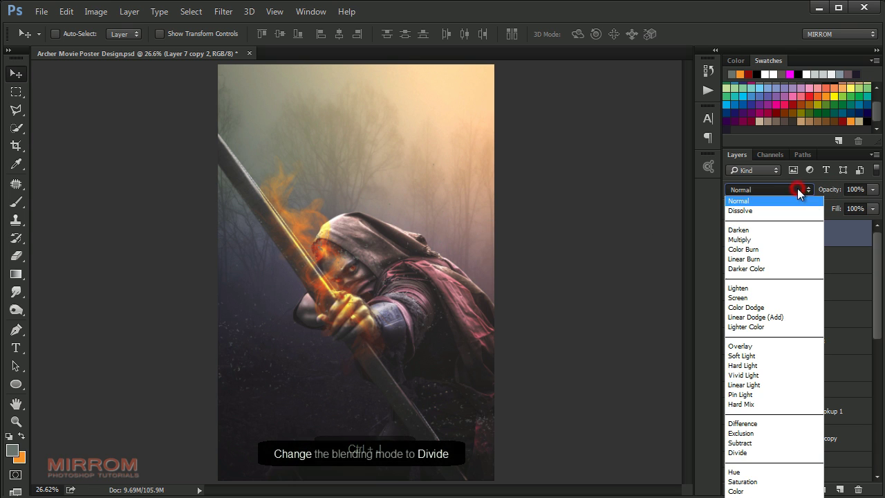
pyautogui.click(744, 458)
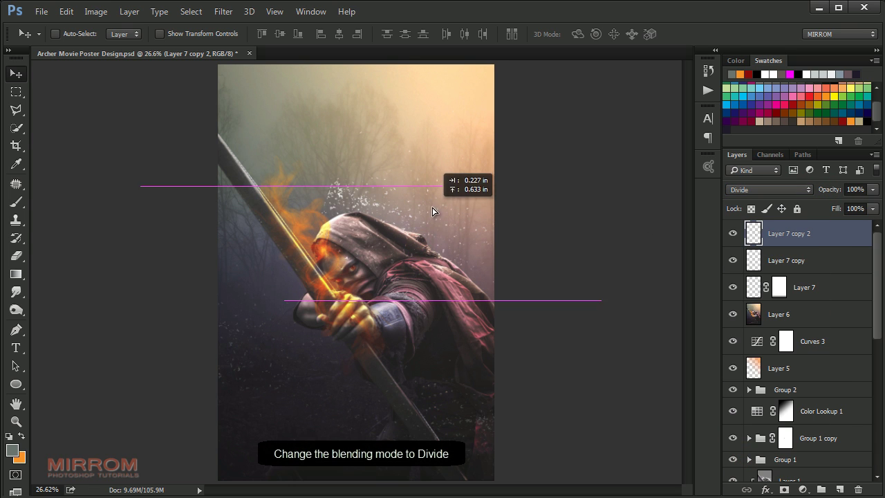
pyautogui.moveTo(508, 338); pyautogui.dragTo(436, 207)
# - Flip the copy vertically, widen it to about 110% and rotate it about 19°
pyautogui.hotkey('ctrl', 't')
pyautogui.rightClick(409, 197)
pyautogui.click(454, 420)
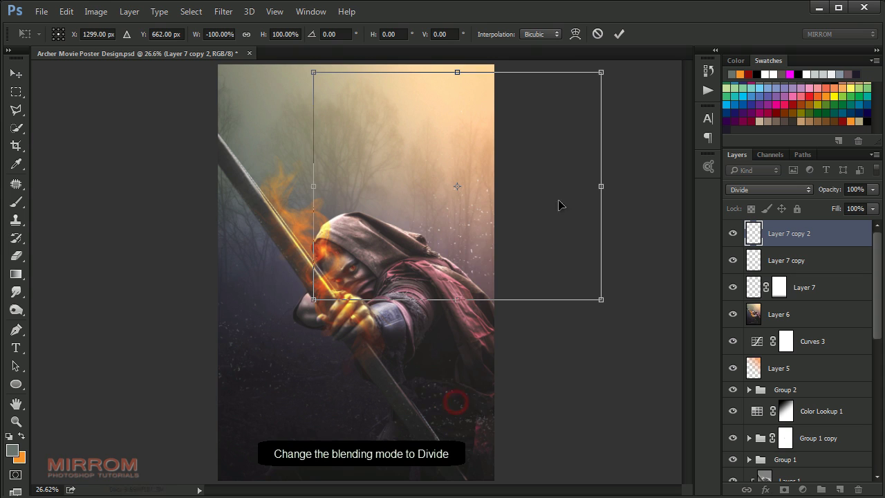
pyautogui.moveTo(559, 203)
pyautogui.mouseDown()
pyautogui.moveTo(515, 188)
pyautogui.moveTo(610, 213)
pyautogui.mouseUp()
pyautogui.moveTo(482, 178); pyautogui.dragTo(459, 166)
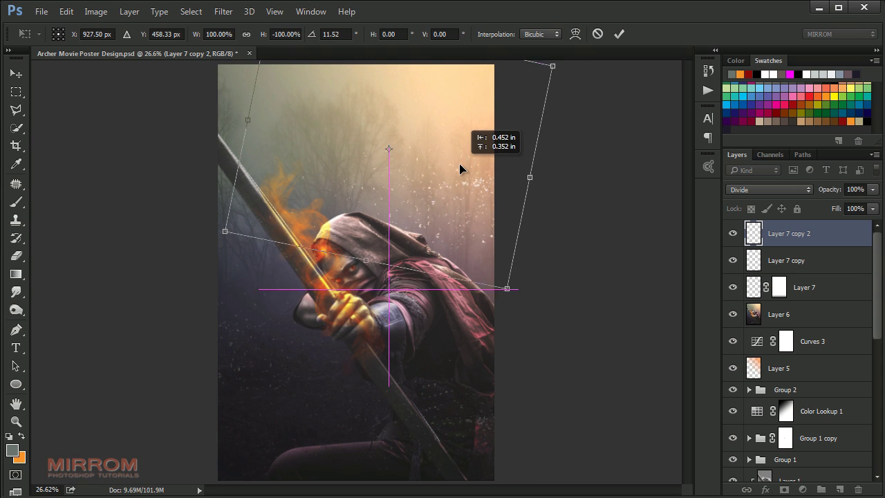
pyautogui.moveTo(250, 122); pyautogui.dragTo(211, 111)
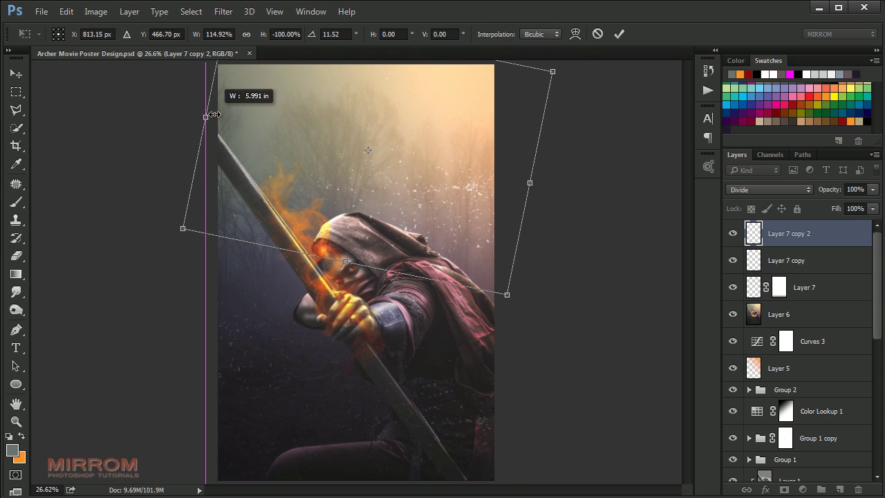
pyautogui.moveTo(358, 263); pyautogui.dragTo(467, 147)
pyautogui.moveTo(602, 145); pyautogui.dragTo(604, 172)
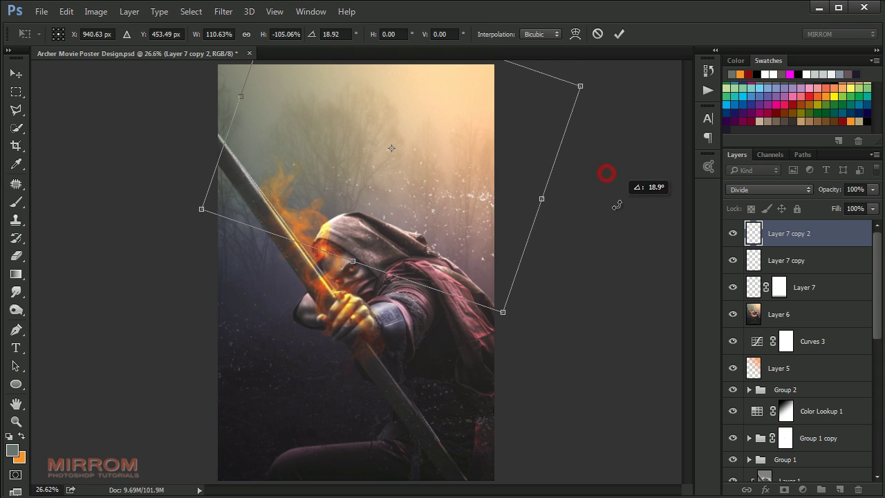
pyautogui.moveTo(450, 154); pyautogui.dragTo(463, 152)
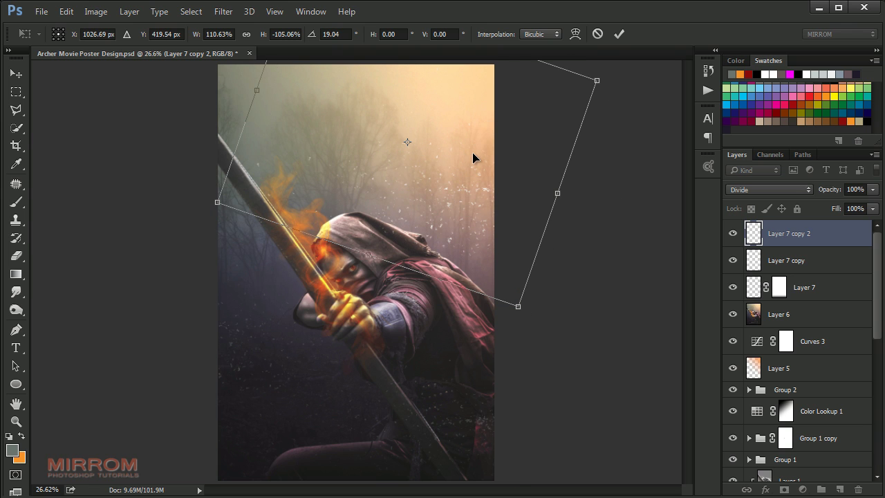
pyautogui.click(619, 34)
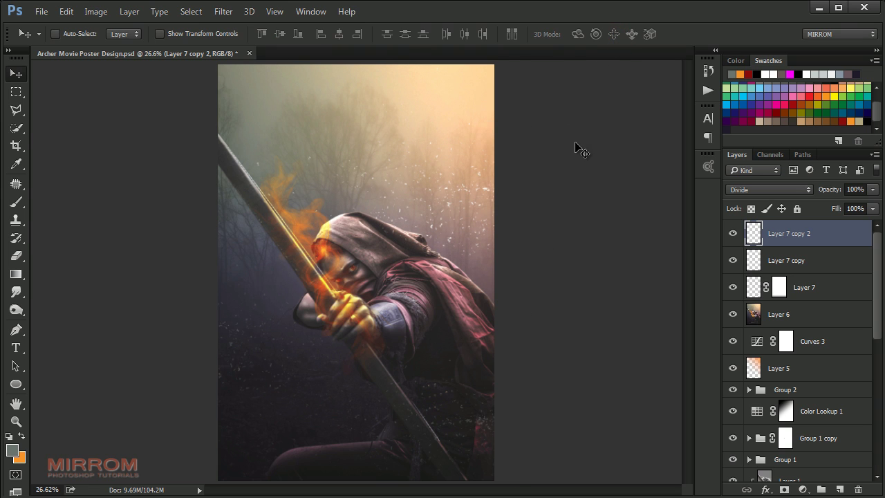
# - Lower the copy's opacity to 90% and merge all visible layers into Layer 8
pyautogui.click(872, 190)
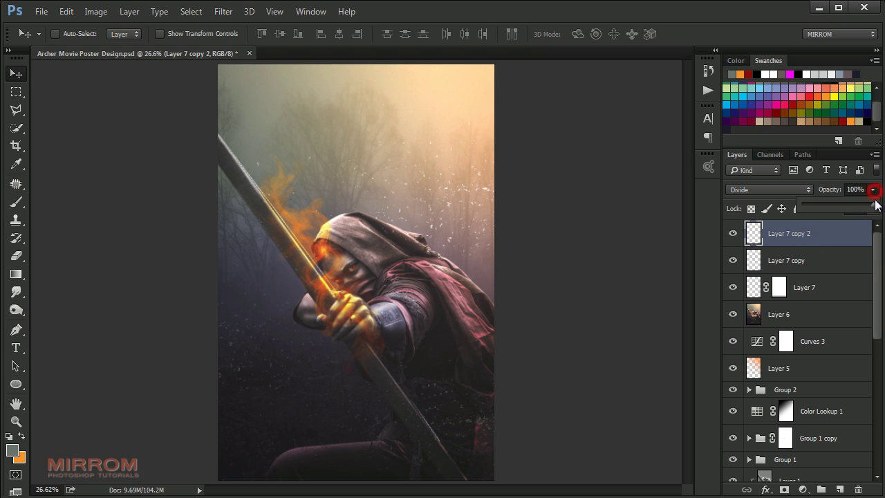
pyautogui.moveTo(872, 205); pyautogui.dragTo(869, 210)
pyautogui.click(854, 224)
pyautogui.hotkey('ctrl', 'shift', 'alt', 'e')
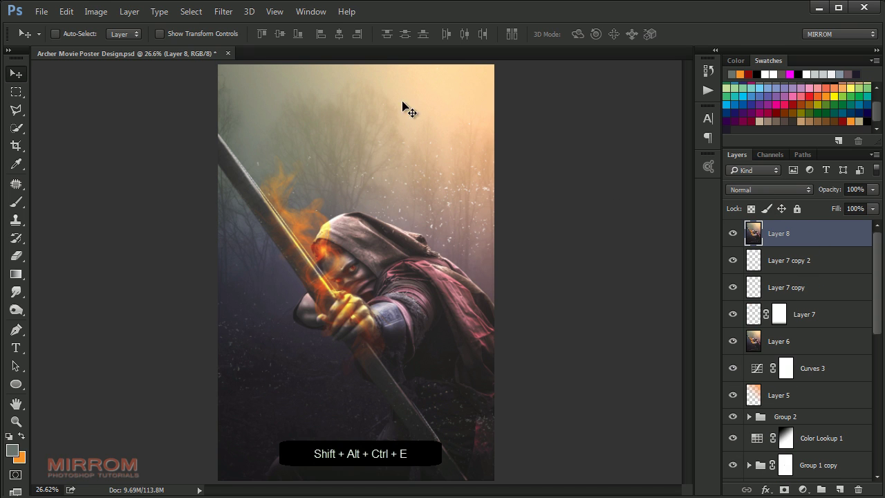
# - Apply a High Pass filter of about 8 px radius to Layer 8 and blend it as Linear Light
pyautogui.click(223, 11)
pyautogui.moveTo(233, 335)
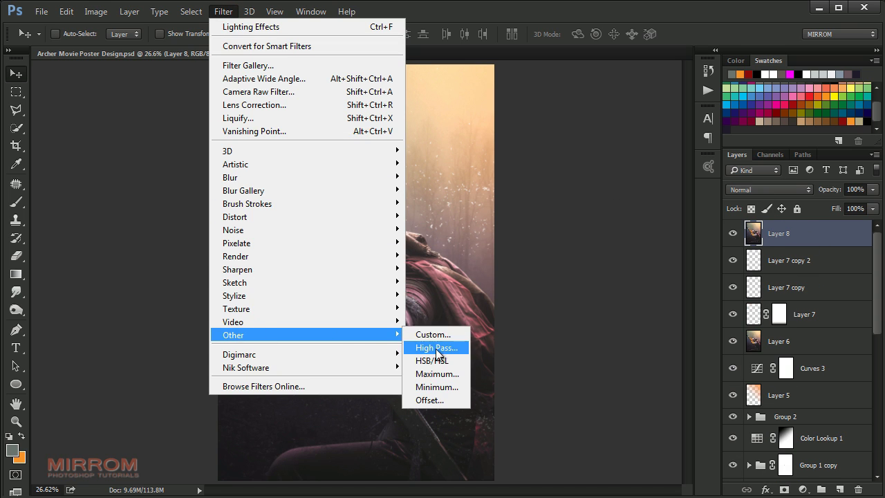
pyautogui.click(436, 347)
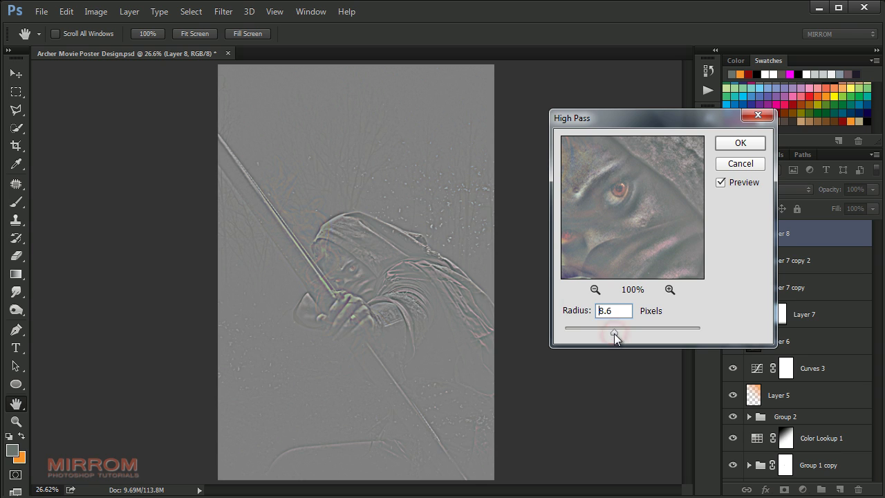
pyautogui.moveTo(614, 333); pyautogui.dragTo(616, 336)
pyautogui.click(734, 146)
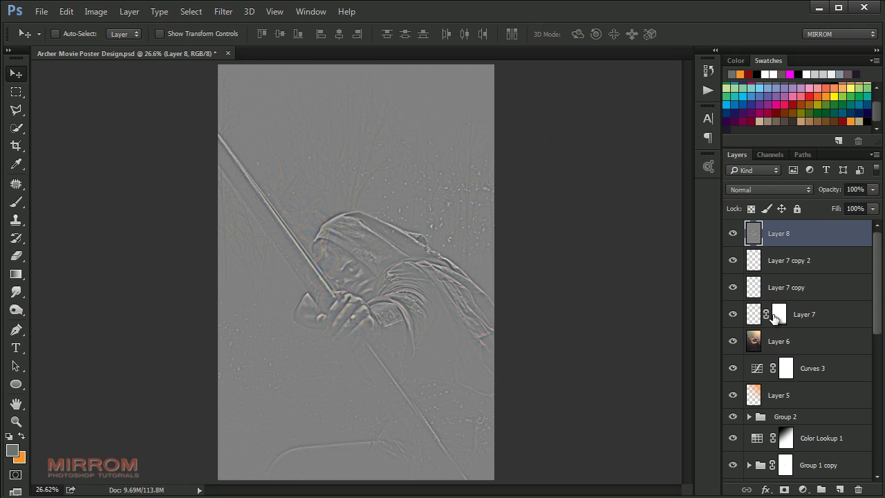
pyautogui.click(802, 190)
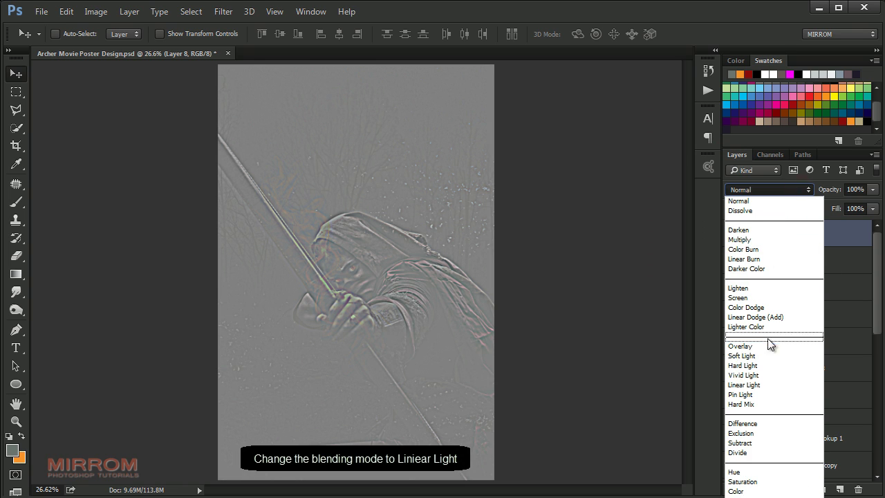
pyautogui.click(758, 383)
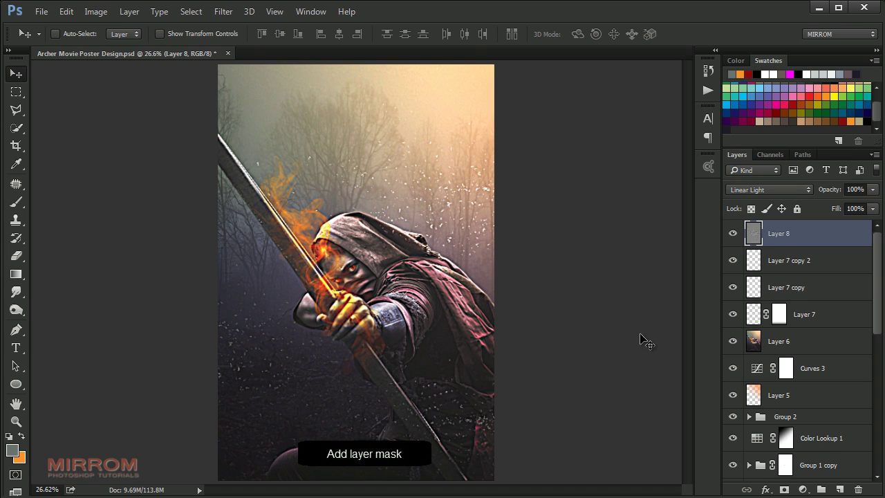
# - Add a layer mask to Layer 8 and set up a soft round brush at 800 px
pyautogui.click(783, 489)
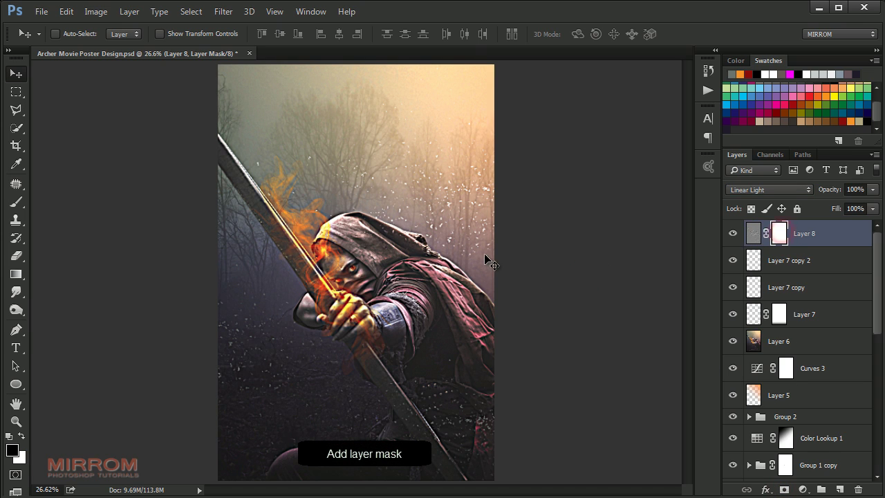
pyautogui.press('b')
pyautogui.rightClick(372, 183)
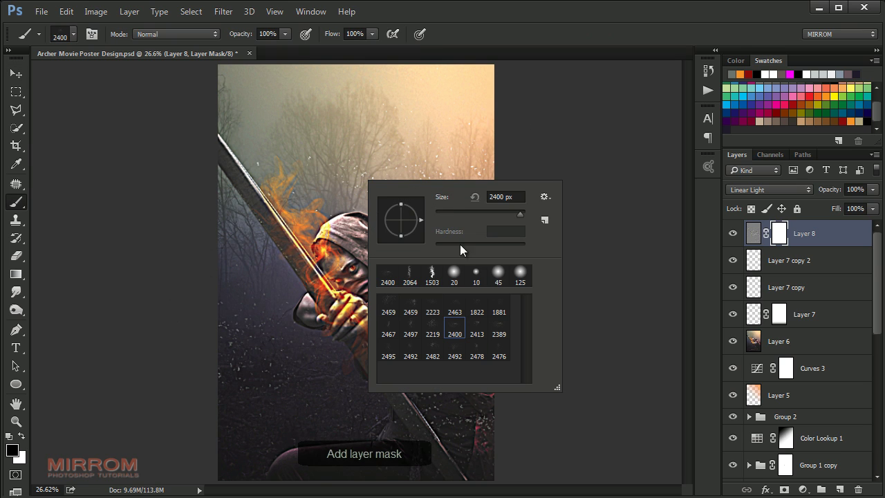
pyautogui.click(519, 277)
pyautogui.doubleClick(505, 196)
pyautogui.write('800')
pyautogui.press('Return')
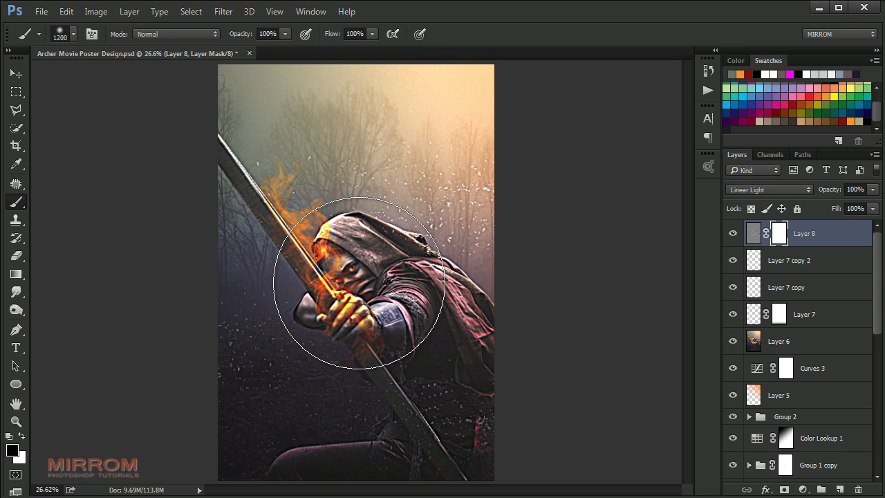
pyautogui.press(']')
pyautogui.press(']')
pyautogui.press(']')
# - Paint black over the archer's face and arm on the mask, then invert it
pyautogui.click(359, 273)
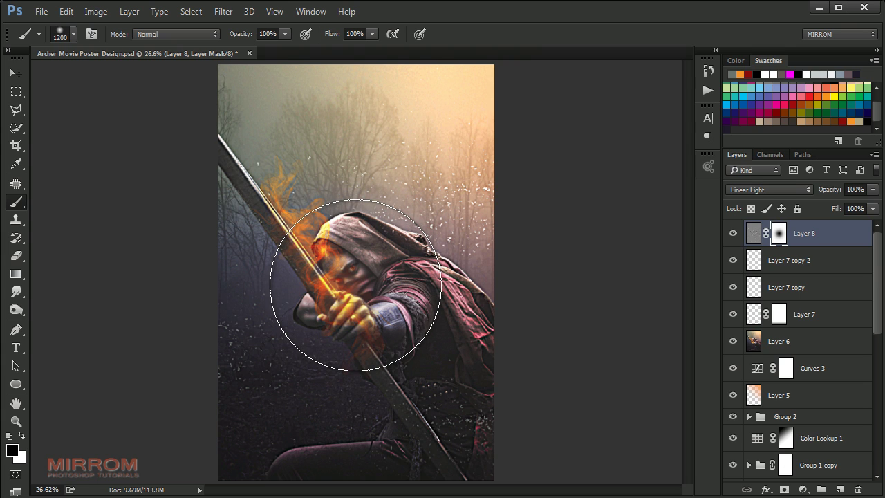
pyautogui.press(']')
pyautogui.moveTo(483, 327); pyautogui.dragTo(408, 263)
pyautogui.press('v')
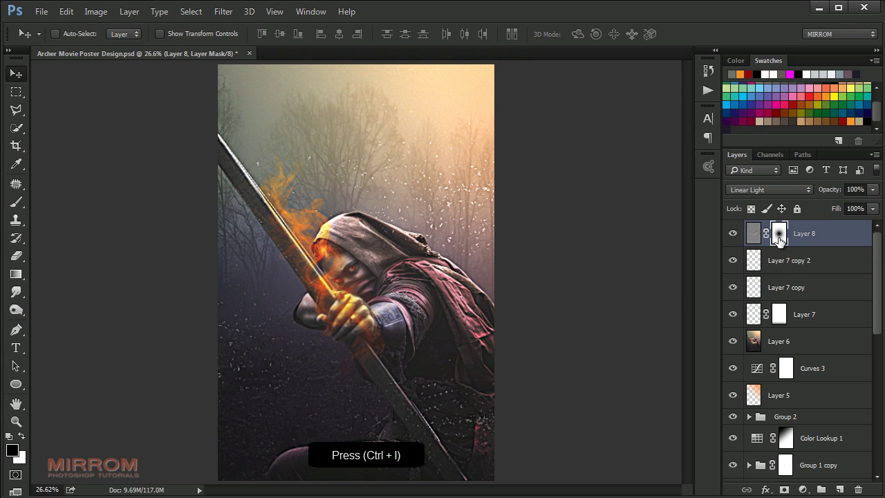
pyautogui.hotkey('ctrl', 'i')
pyautogui.hotkey('ctrl', 'i')
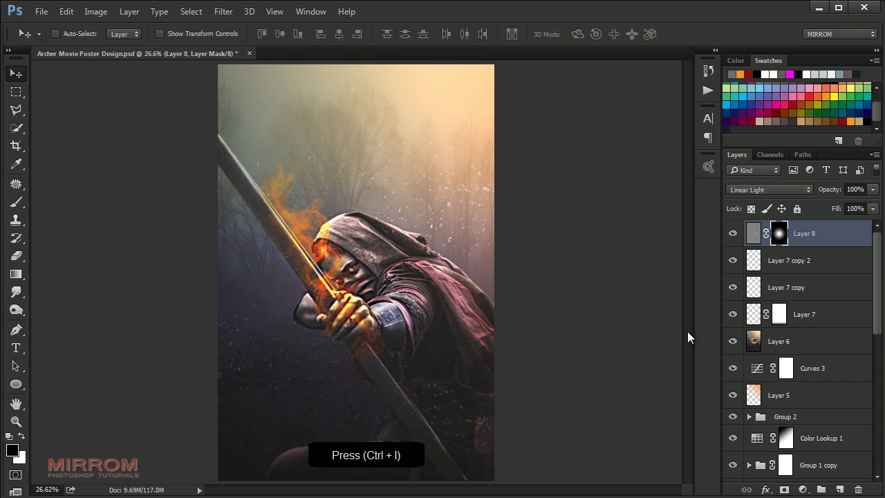
# - Lower Layer 8's opacity to 76% and zoom in to inspect the detail
pyautogui.click(872, 189)
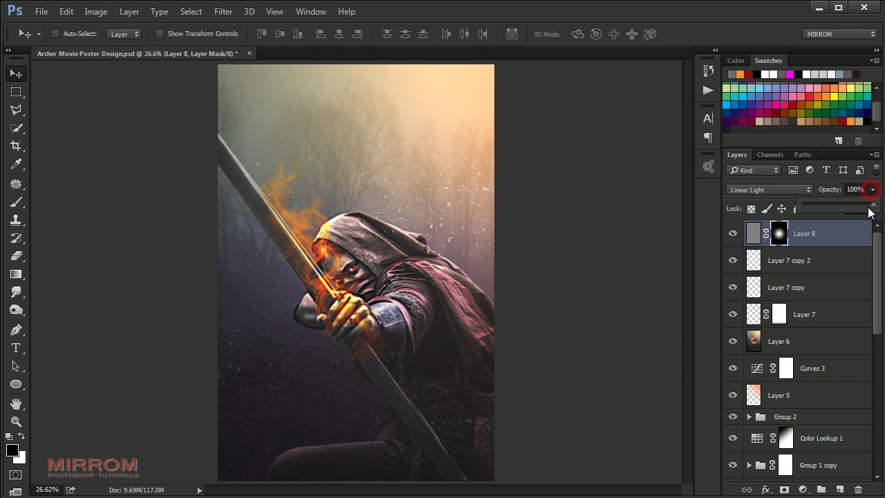
pyautogui.moveTo(872, 206); pyautogui.dragTo(865, 207)
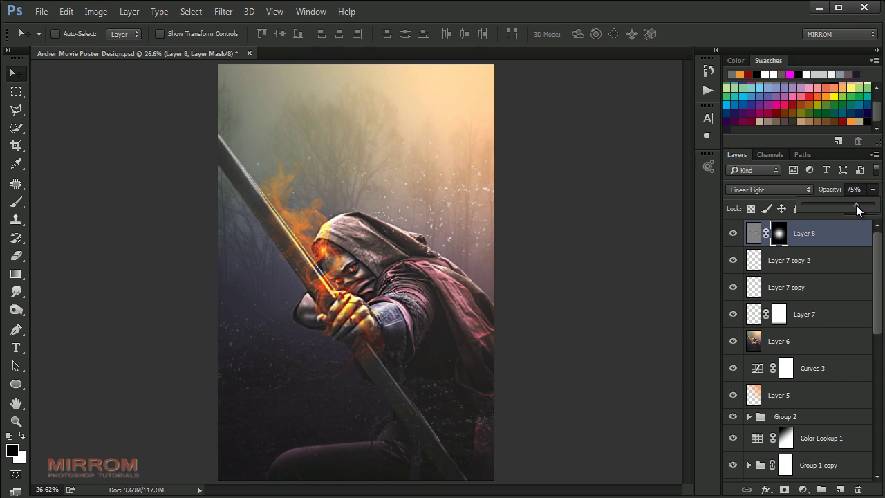
pyautogui.press('ctrl')
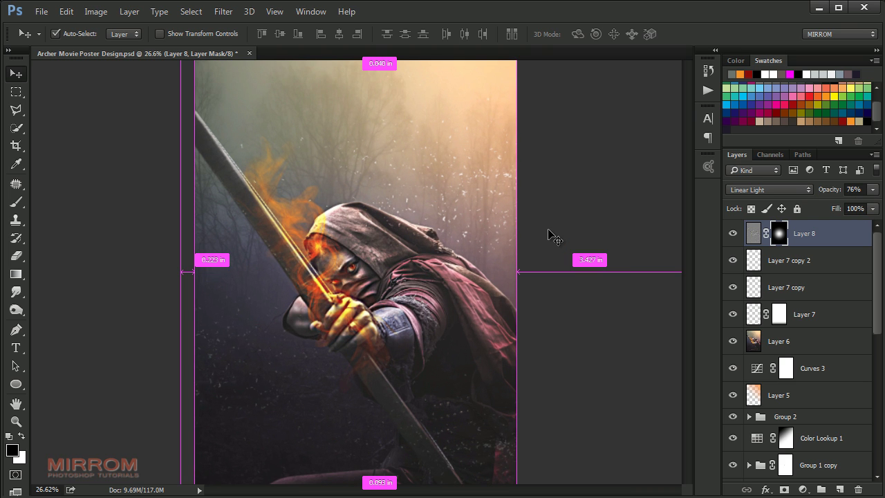
pyautogui.hotkey('ctrl', '+')
pyautogui.scroll(3, 523, 222)
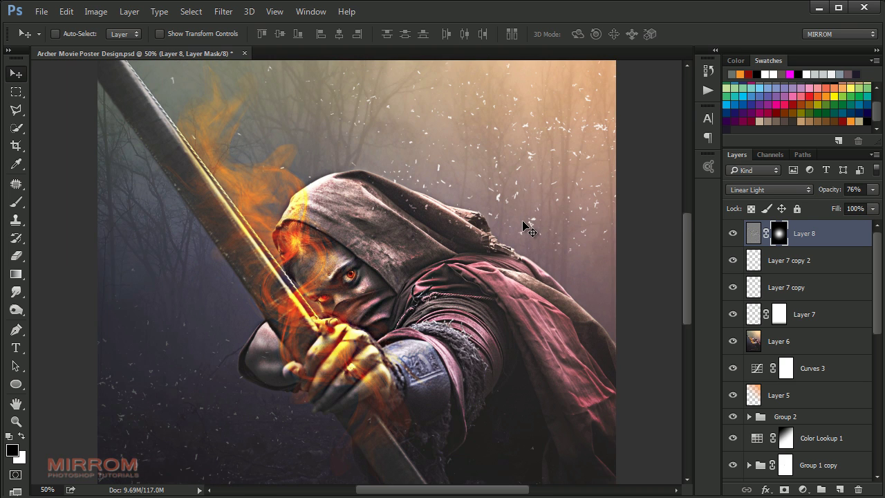
pyautogui.scroll(-2, 524, 223)
pyautogui.scroll(-4, 524, 222)
pyautogui.scroll(-1, 524, 223)
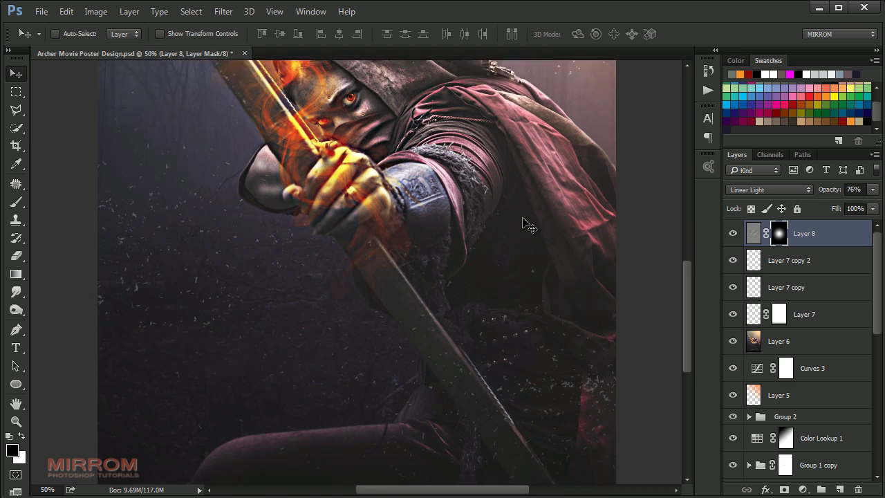
pyautogui.scroll(4, 526, 219)
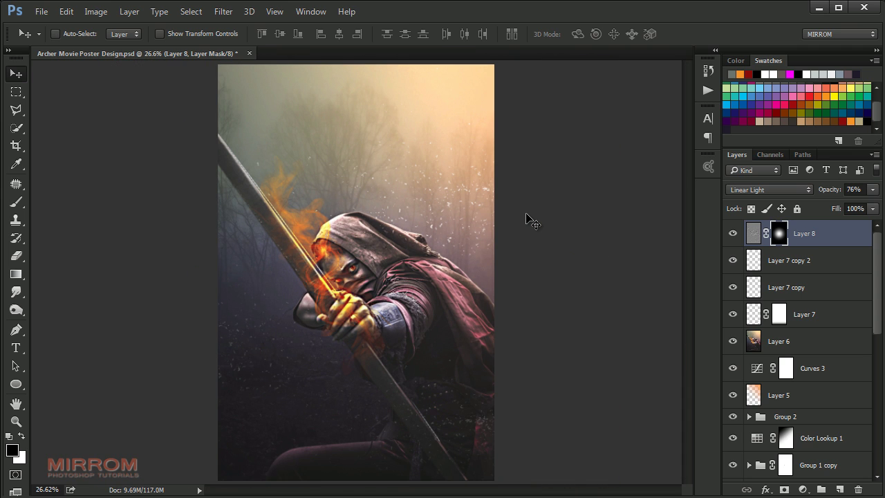
# - Add a Curves adjustment that darkens the midtones and raises the black point
pyautogui.hotkey('ctrl', '2')
pyautogui.click(801, 489)
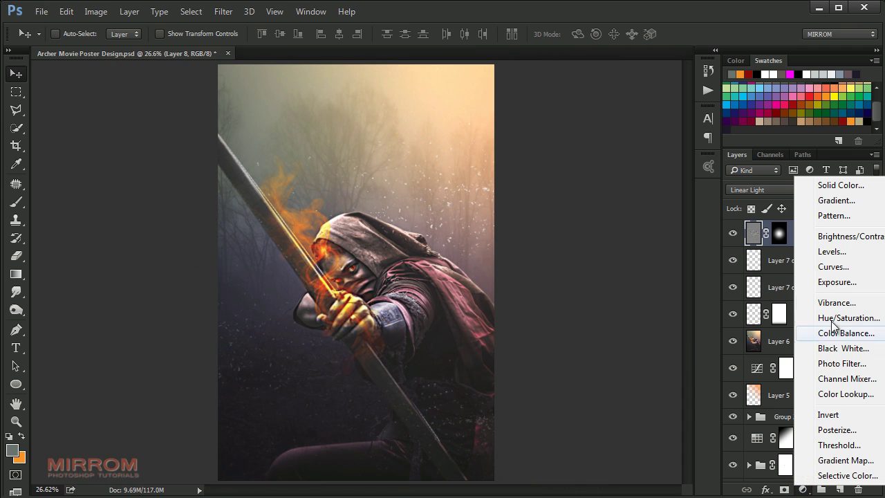
pyautogui.click(831, 267)
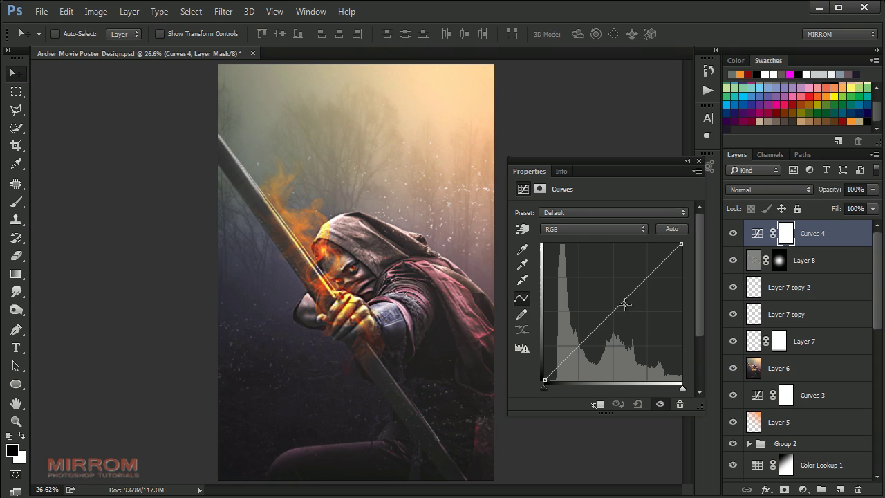
pyautogui.moveTo(624, 304); pyautogui.dragTo(630, 305)
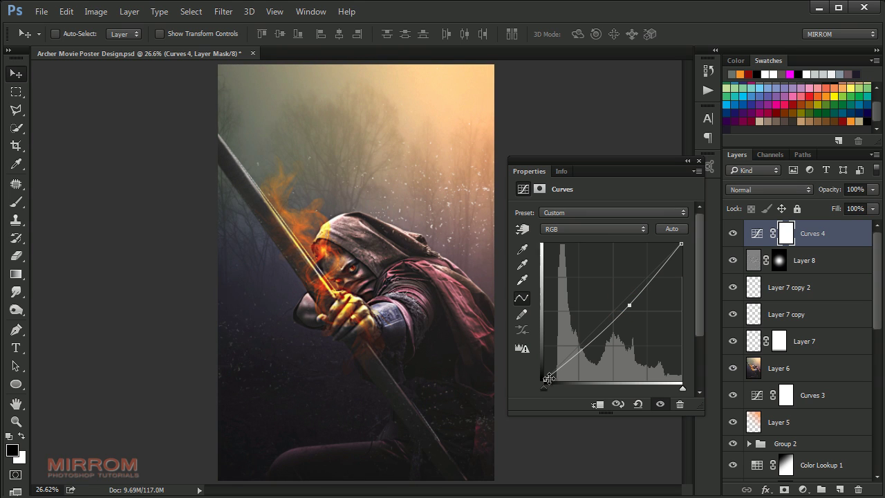
pyautogui.moveTo(545, 380); pyautogui.dragTo(536, 367)
pyautogui.moveTo(629, 304); pyautogui.dragTo(628, 306)
pyautogui.moveTo(543, 375)
pyautogui.mouseDown()
pyautogui.moveTo(543, 366)
pyautogui.moveTo(538, 373)
pyautogui.mouseUp()
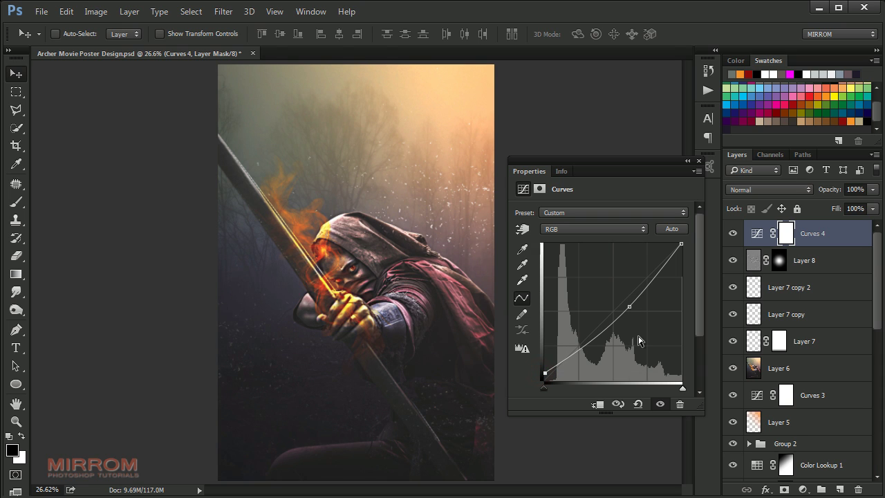
pyautogui.moveTo(683, 246); pyautogui.dragTo(681, 248)
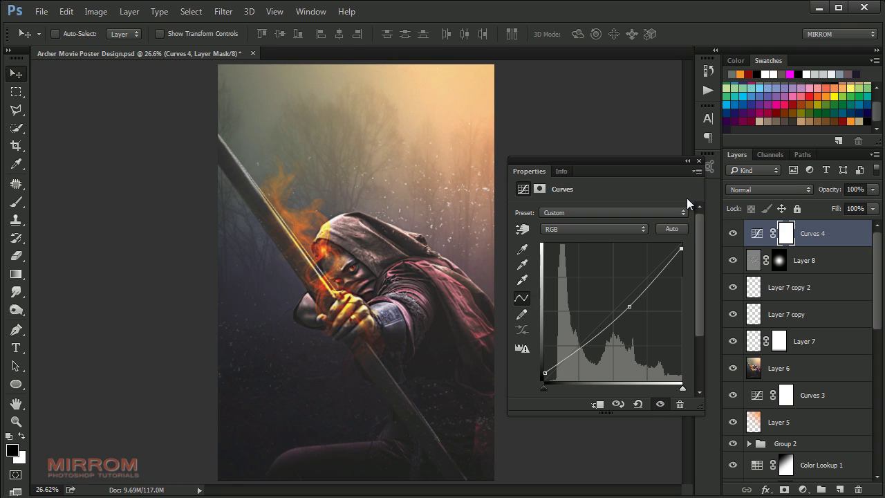
pyautogui.click(708, 165)
# - Blend Curves 4 as Overlay at 35% opacity and compare before and after
pyautogui.click(754, 192)
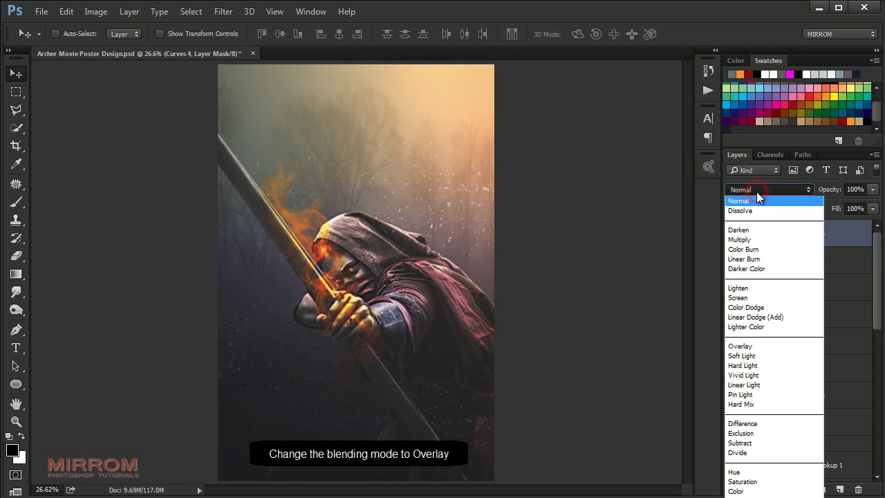
pyautogui.click(751, 346)
pyautogui.click(872, 189)
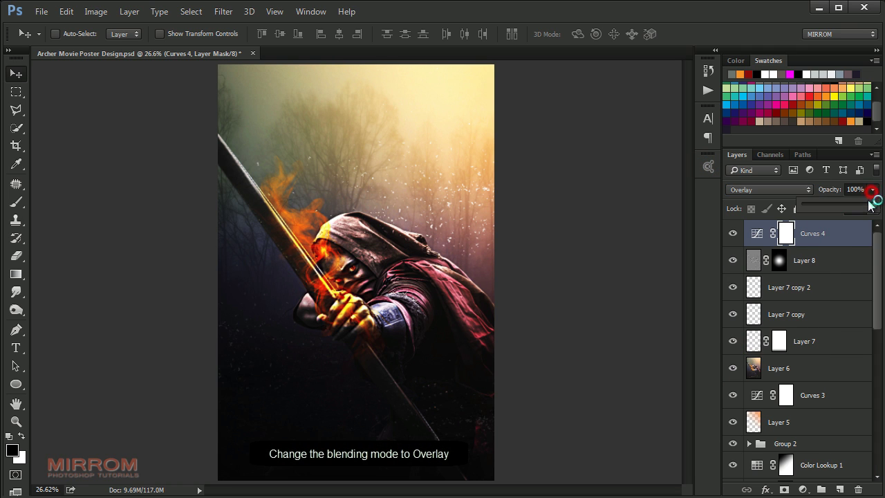
pyautogui.moveTo(872, 205); pyautogui.dragTo(841, 205)
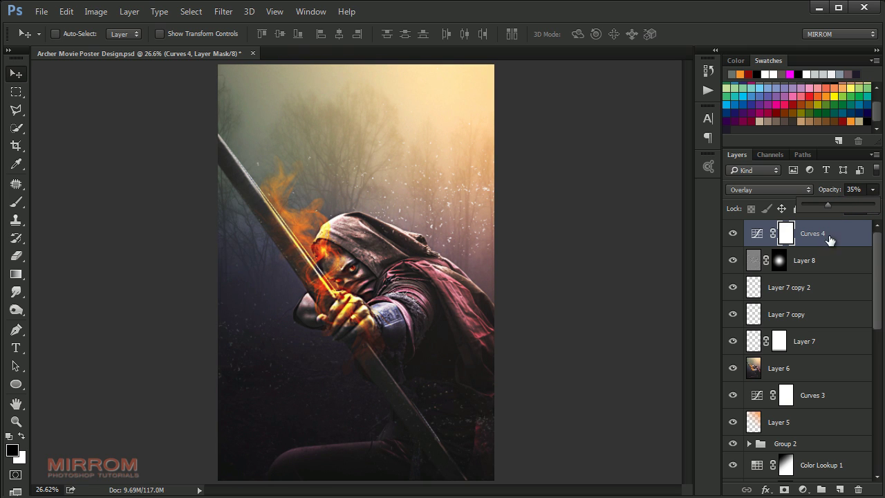
pyautogui.click(586, 261)
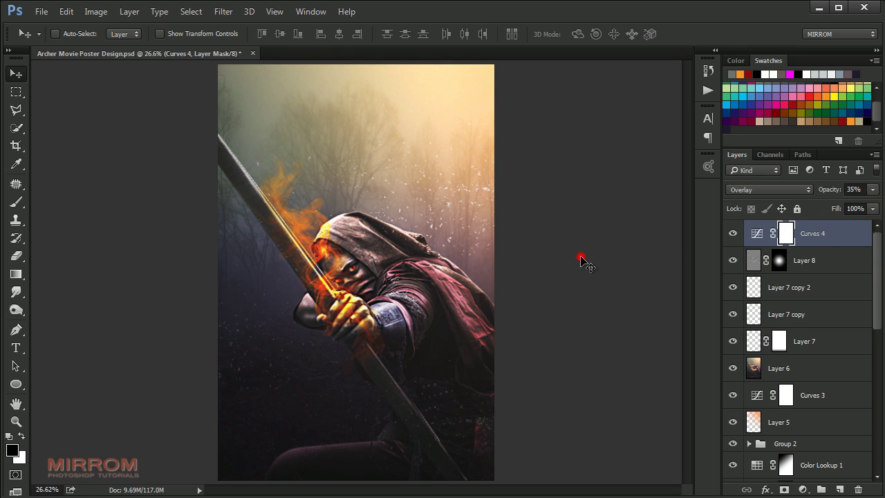
pyautogui.click(733, 233)
pyautogui.click(732, 233)
# - Add a dark red ARCHER title at the top centre of the poster
pyautogui.click(17, 348)
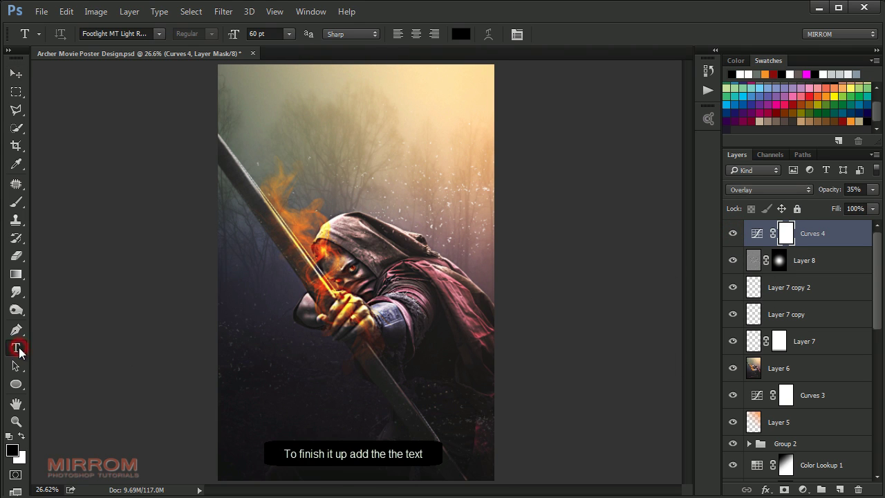
pyautogui.click(516, 34)
pyautogui.click(563, 98)
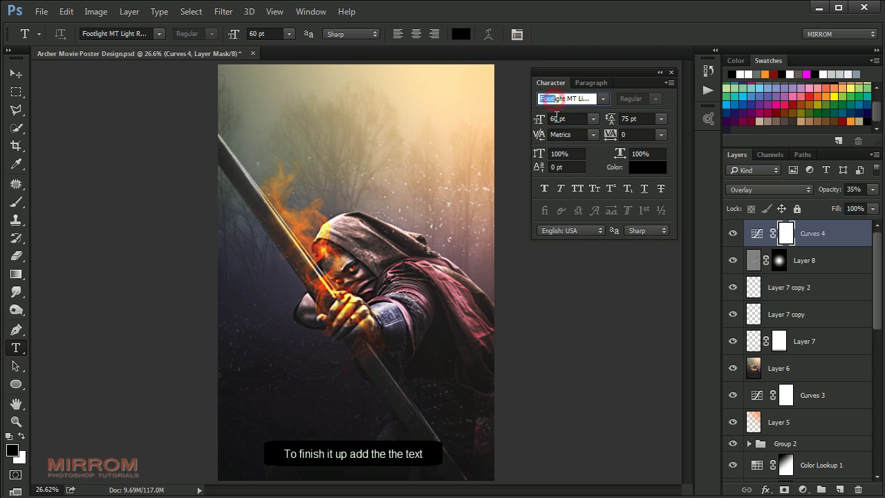
pyautogui.press('Tab')
pyautogui.click(335, 147)
pyautogui.write('AR')
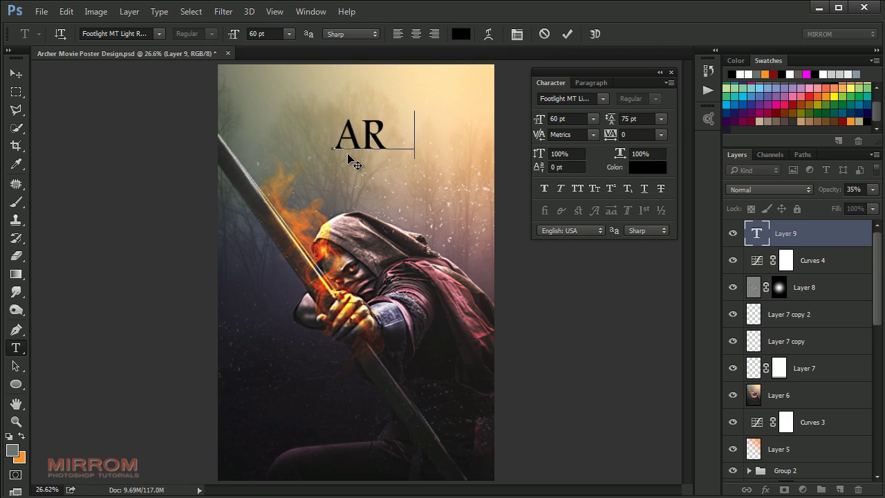
pyautogui.write('CHER')
pyautogui.click(567, 34)
pyautogui.press('v')
pyautogui.moveTo(369, 309); pyautogui.dragTo(339, 273)
pyautogui.click(648, 167)
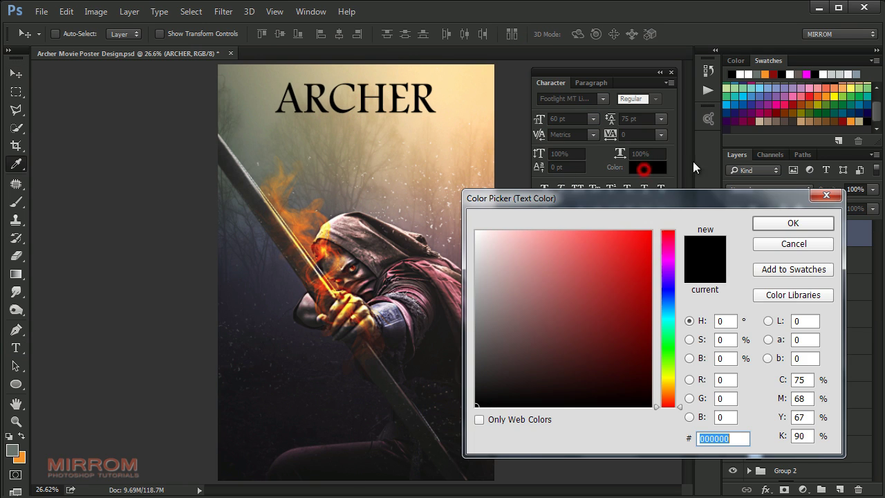
pyautogui.click(843, 120)
pyautogui.click(792, 224)
# - Add a 12 pt MOVIE POSTER DESIGN subtitle beneath the ARCHER title
pyautogui.click(786, 260)
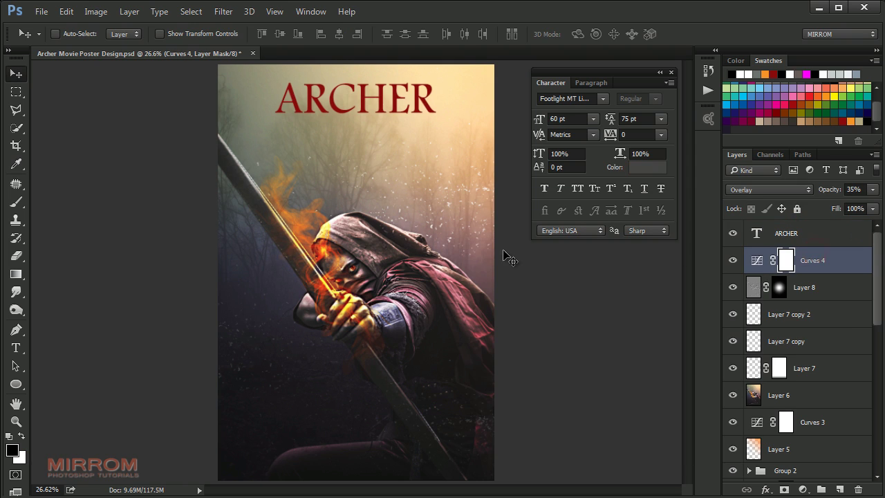
pyautogui.press('t')
pyautogui.click(321, 165)
pyautogui.write('MOVIE PO')
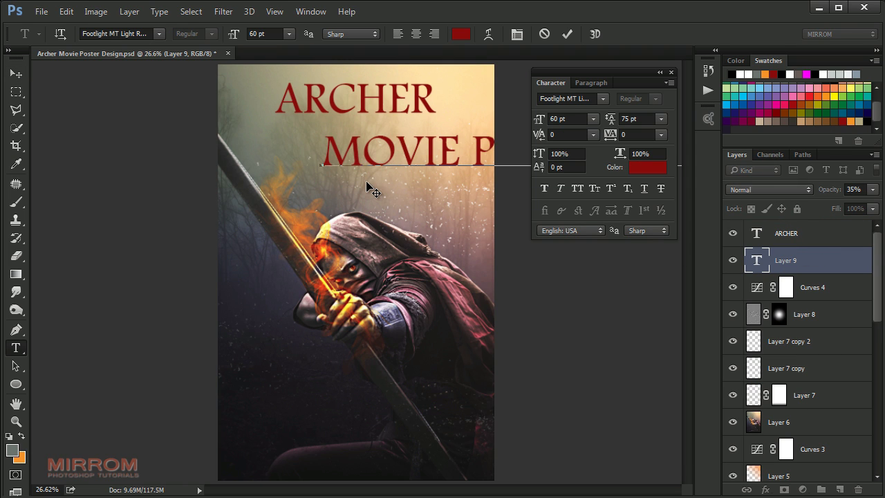
pyautogui.click(567, 33)
pyautogui.click(593, 118)
pyautogui.click(582, 232)
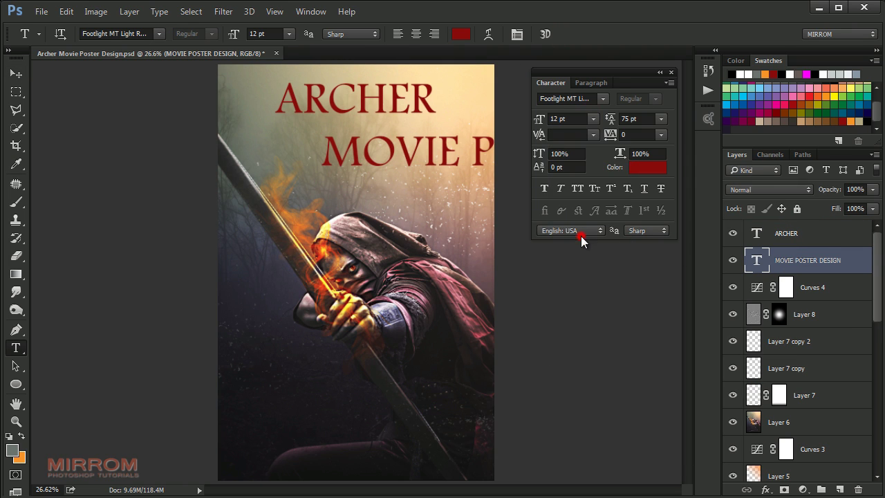
pyautogui.press('v')
pyautogui.moveTo(408, 173); pyautogui.dragTo(394, 139)
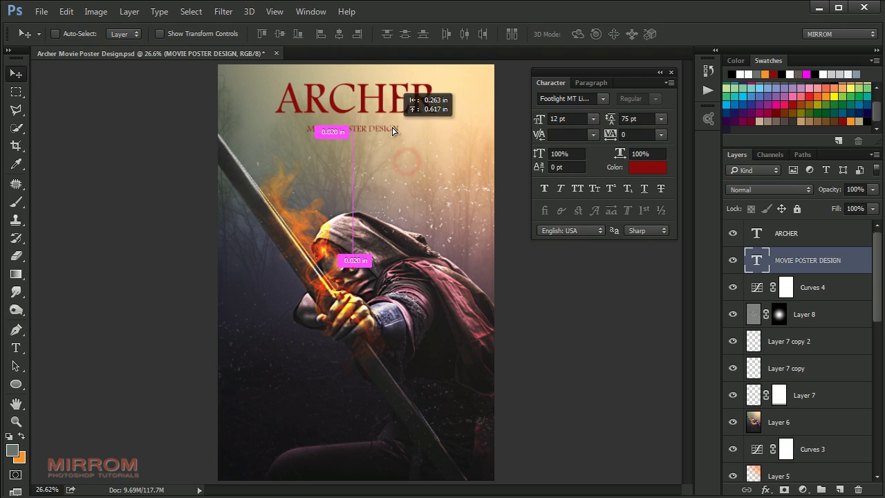
# - Widen the subtitle's tracking to 300 and centre it under ARCHER
pyautogui.click(660, 134)
pyautogui.click(667, 358)
pyautogui.moveTo(456, 166); pyautogui.dragTo(440, 162)
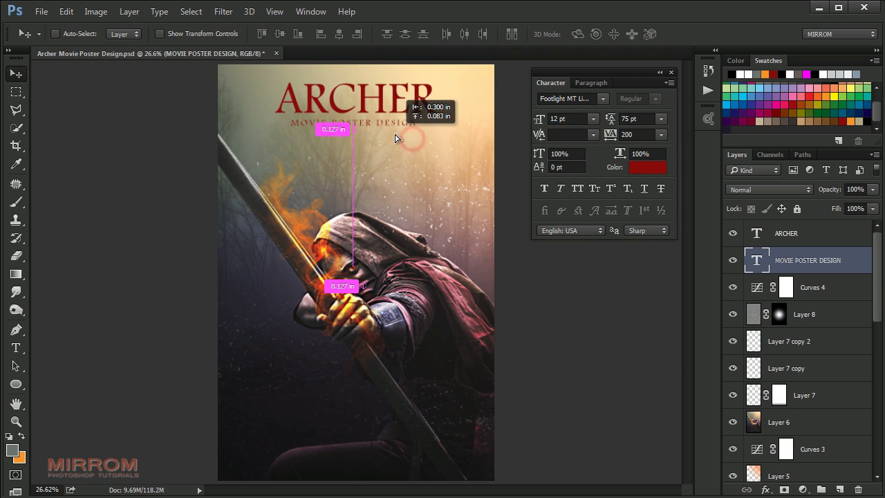
pyautogui.moveTo(610, 135); pyautogui.dragTo(608, 138)
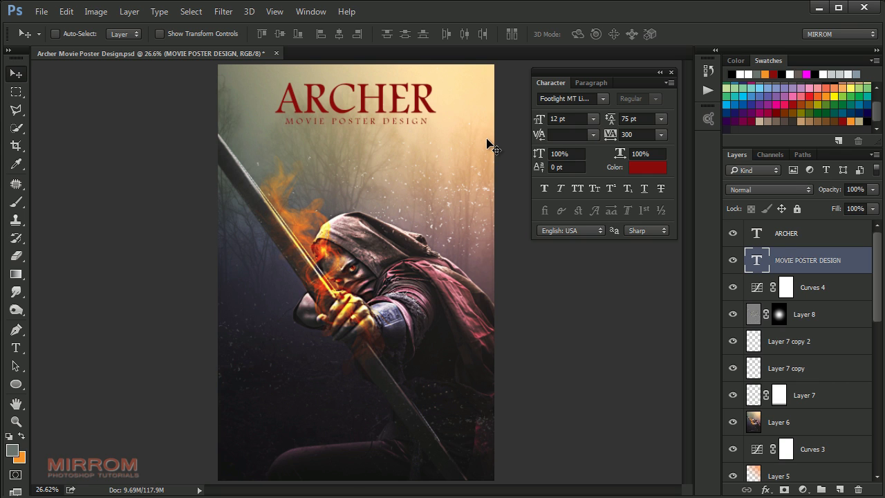
pyautogui.click(803, 291)
# - Type ON JULY 2017 in Agency FB Bold and move it toward the bottom
pyautogui.click(603, 98)
pyautogui.moveTo(829, 179); pyautogui.dragTo(829, 101)
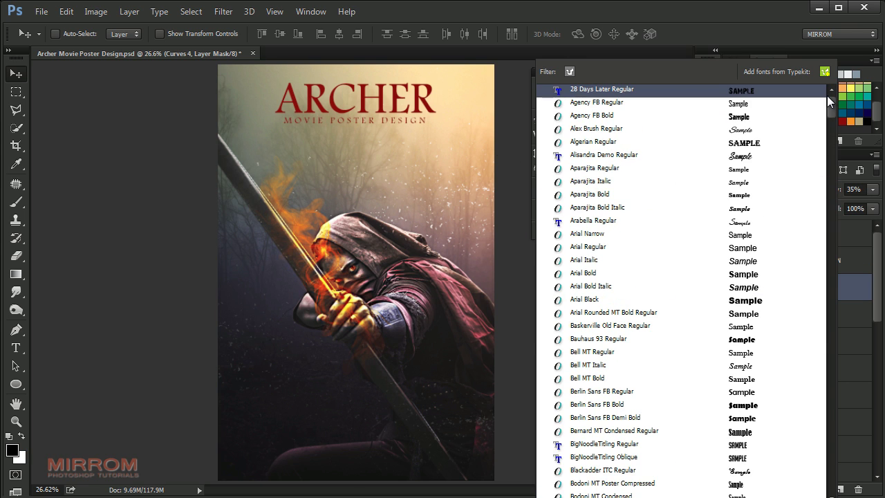
pyautogui.click(778, 116)
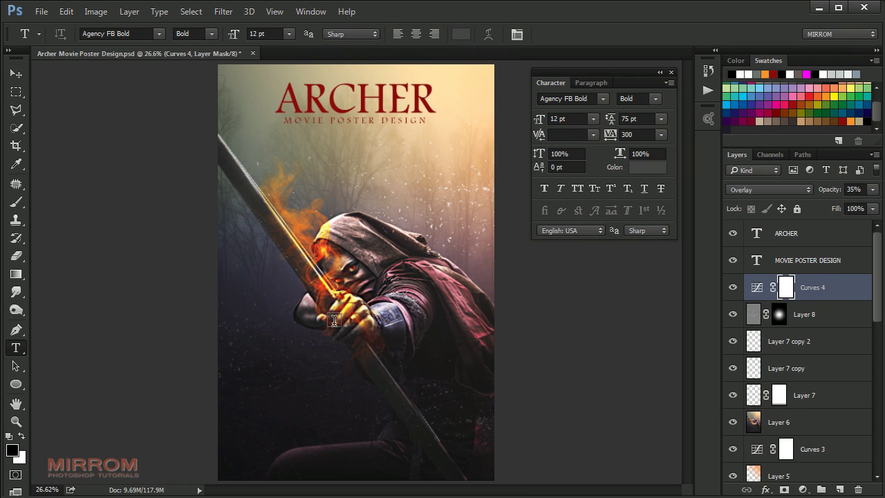
pyautogui.click(324, 219)
pyautogui.write('ON JULY 2017')
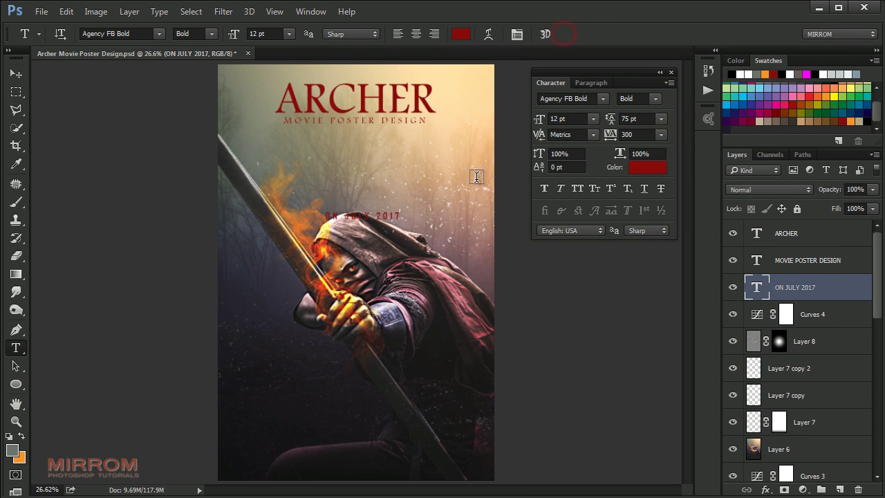
pyautogui.click(567, 33)
pyautogui.press('v')
pyautogui.moveTo(349, 217); pyautogui.dragTo(360, 419)
# - Make the date white, 17 pt with tracking 10, centred at the bottom
pyautogui.click(647, 166)
pyautogui.click(476, 232)
pyautogui.click(776, 223)
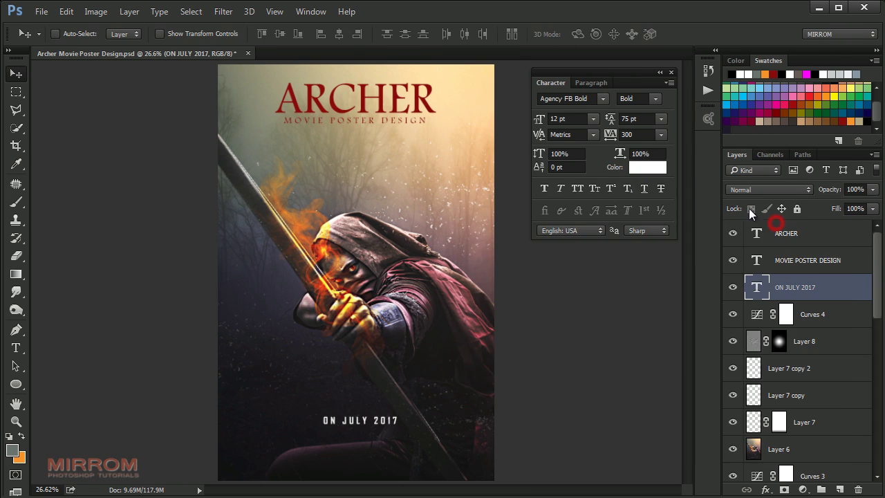
pyautogui.click(593, 120)
pyautogui.click(585, 259)
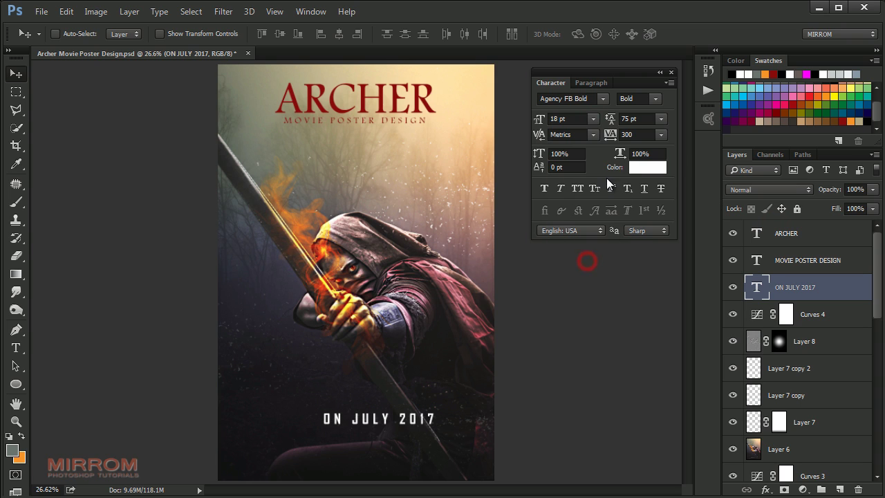
pyautogui.click(660, 135)
pyautogui.click(649, 282)
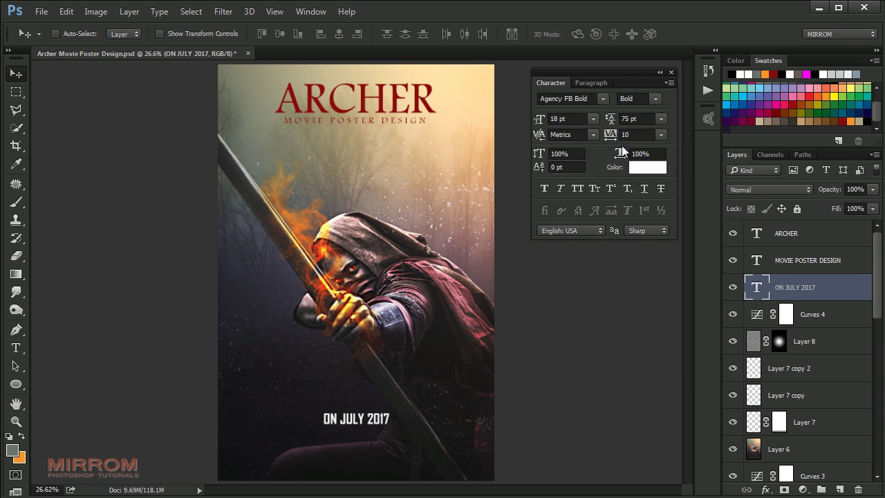
pyautogui.click(576, 119)
pyautogui.write('17')
pyautogui.press('Return')
pyautogui.moveTo(400, 423); pyautogui.dragTo(407, 454)
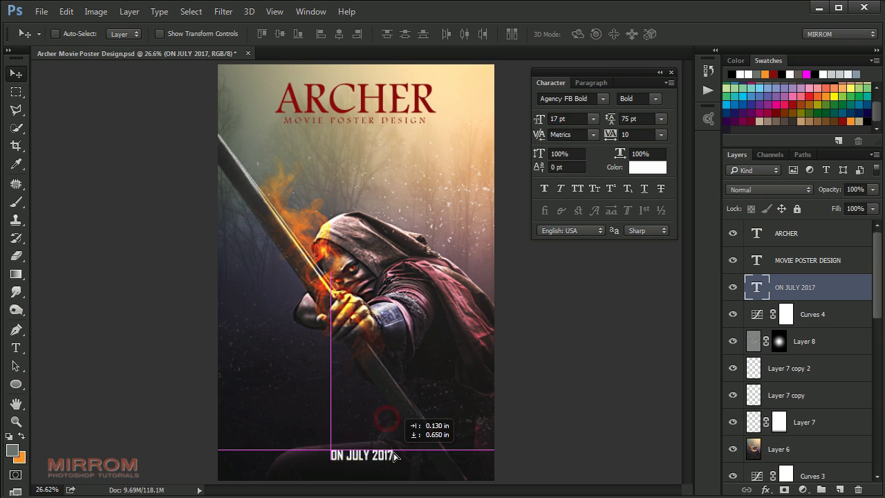
# - Give the date a Metal Gradient Overlay layer style blended as Multiply
pyautogui.doubleClick(865, 293)
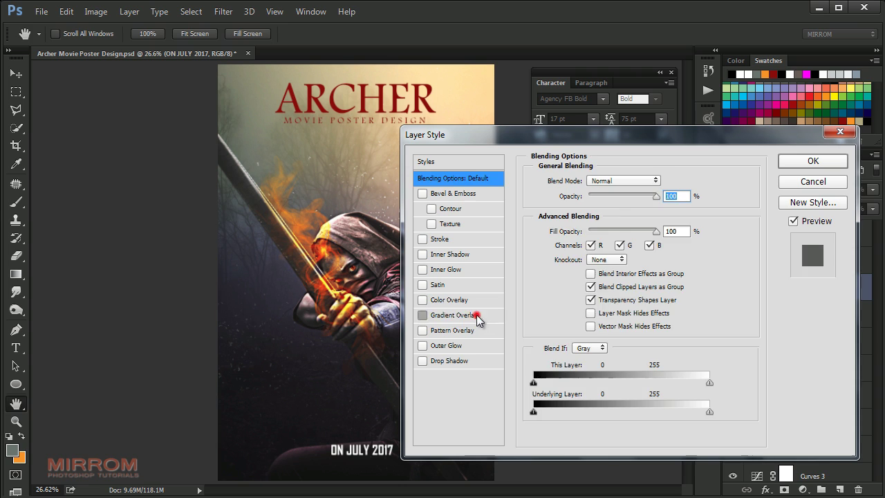
pyautogui.click(476, 314)
pyautogui.click(608, 213)
pyautogui.click(780, 269)
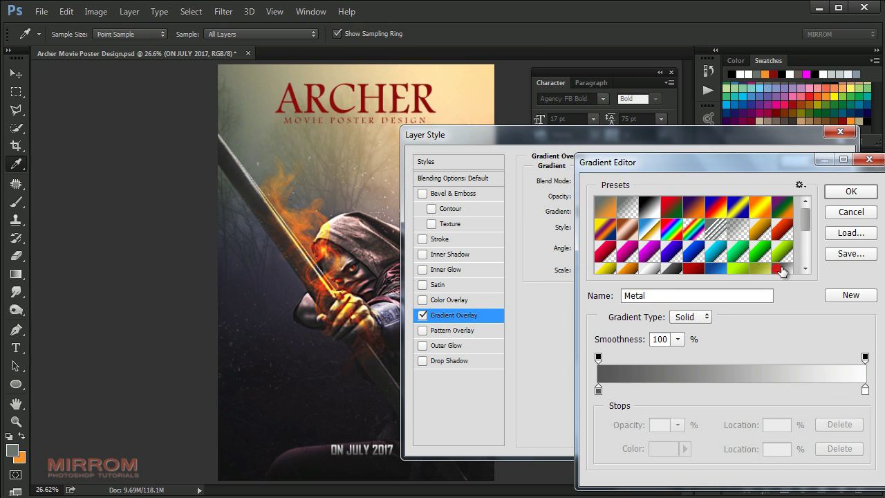
pyautogui.click(837, 197)
pyautogui.click(636, 181)
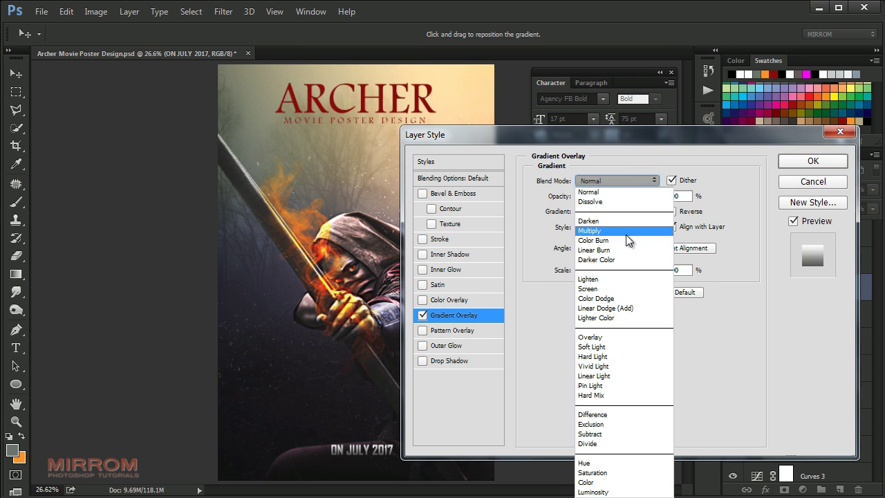
pyautogui.click(625, 231)
pyautogui.click(614, 181)
pyautogui.click(612, 337)
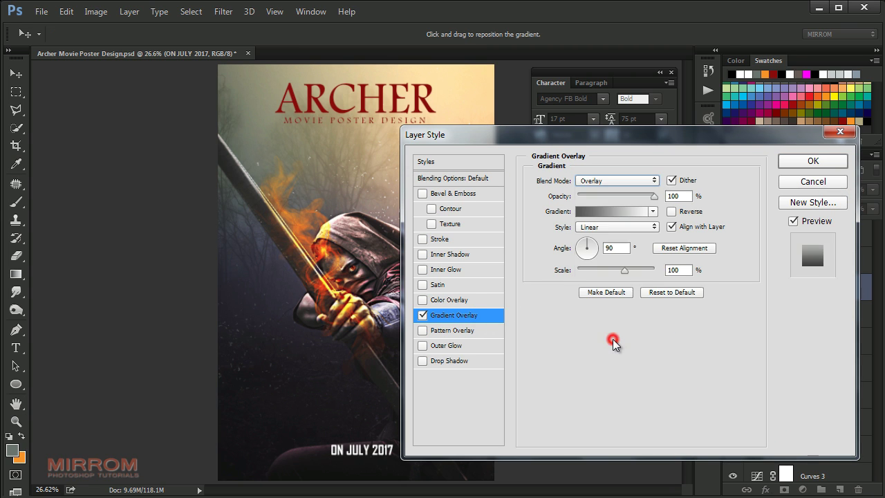
pyautogui.click(608, 181)
pyautogui.click(607, 229)
pyautogui.click(805, 166)
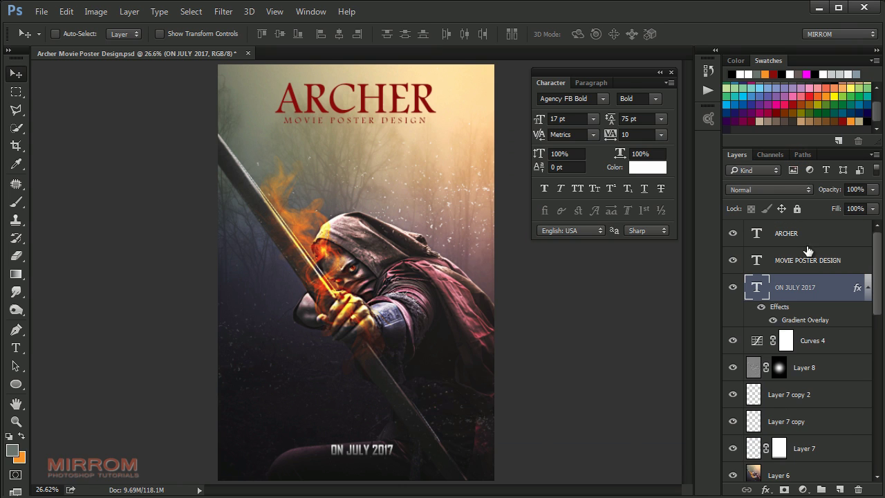
# - With the Group 7 credits selected, hide all panels and zoom the poster to 50%
pyautogui.click(829, 289)
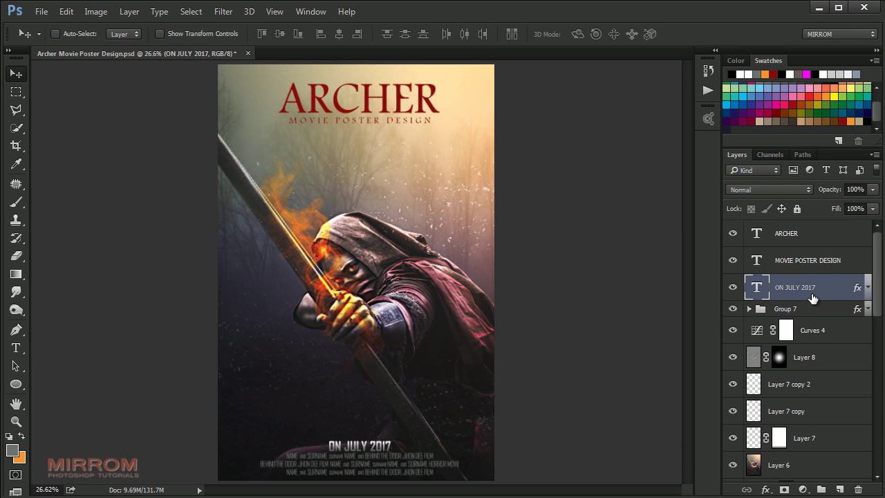
pyautogui.click(767, 305)
pyautogui.press('Tab')
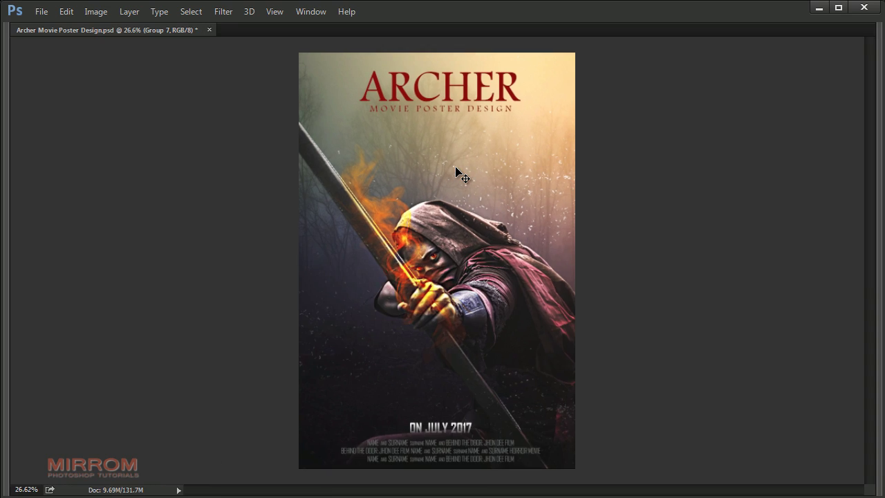
pyautogui.hotkey('ctrl', '+')
pyautogui.hotkey('ctrl', '+')
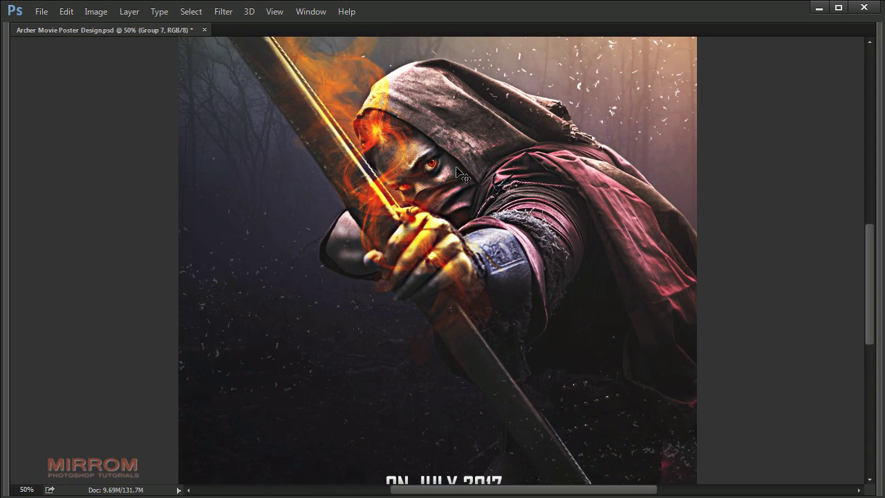